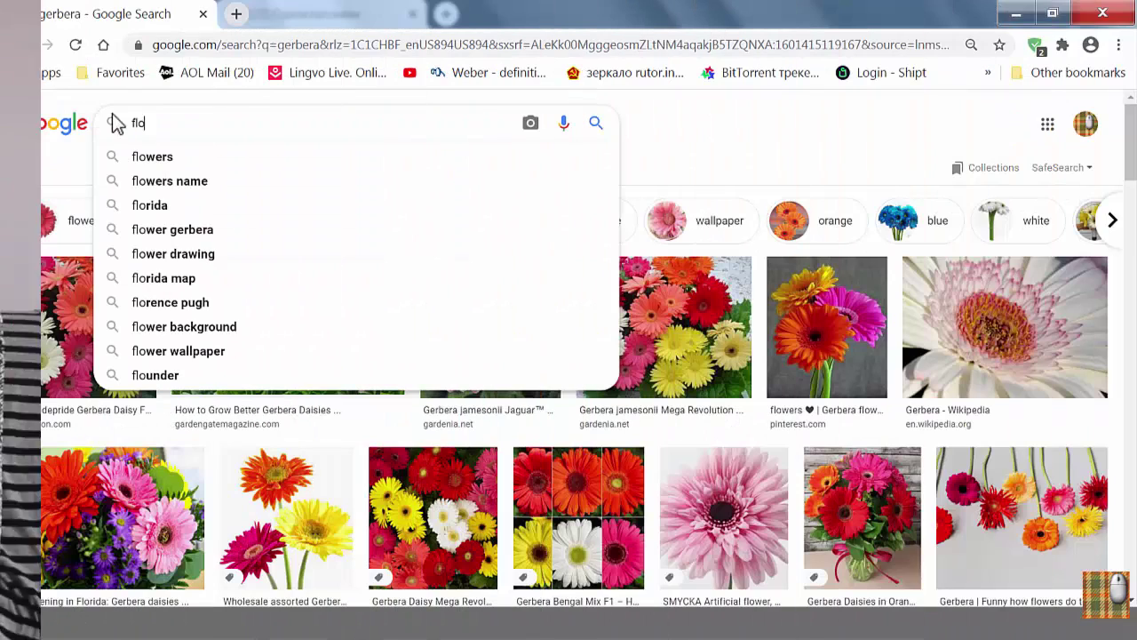
Search Google Images for "flower" and browse the results for flower photos.
{"action": "type", "text": "r"}
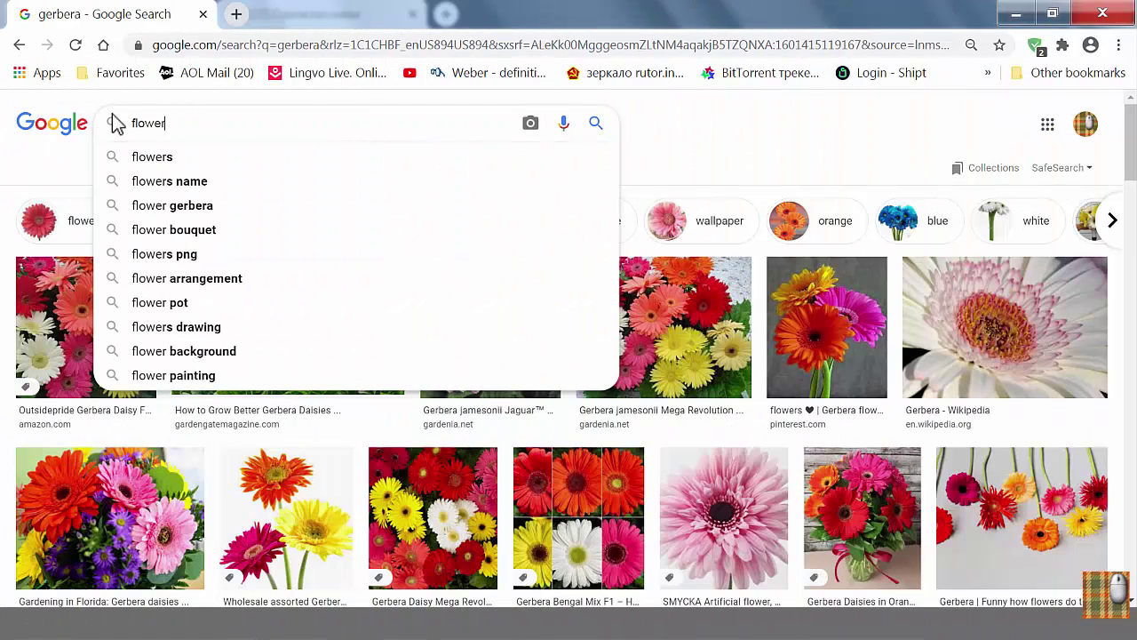
{"action": "key", "text": "Return"}
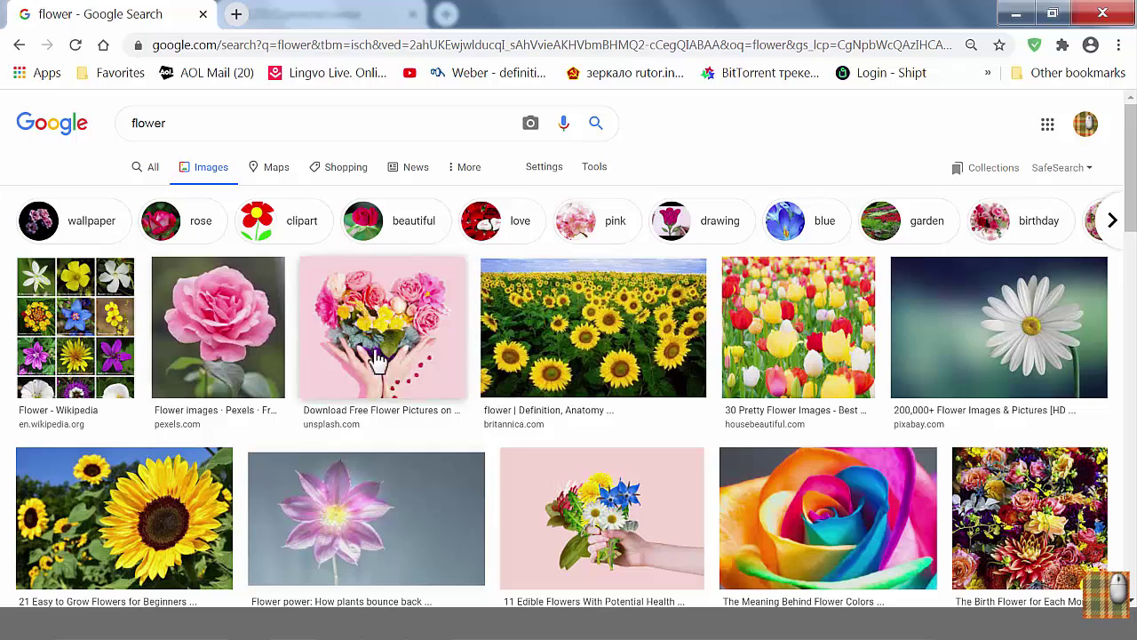
{"action": "left_click_drag", "start_coordinate": [1126, 203], "coordinate": [1128, 448]}
{"action": "left_click_drag", "start_coordinate": [1133, 299], "coordinate": [1136, 463]}
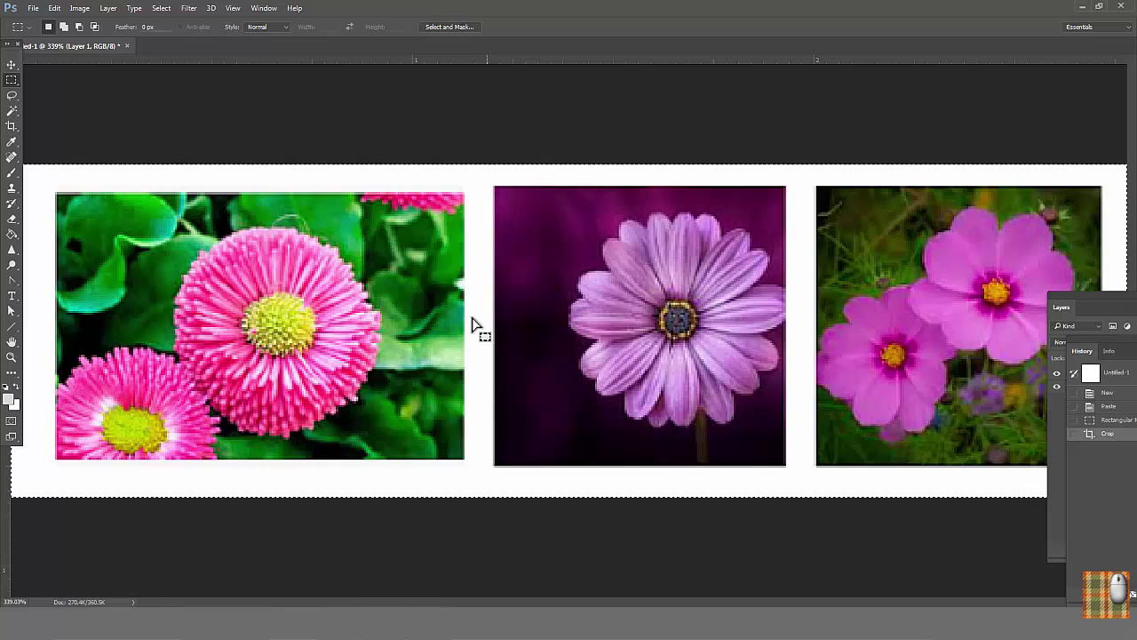
Open the Filter Gallery on the three-flower image and preview Artistic filters including Colored Pencil, Cutout, Dry Brush, Film Grain, Fresco and Sponge.
{"action": "left_click", "coordinate": [188, 9]}
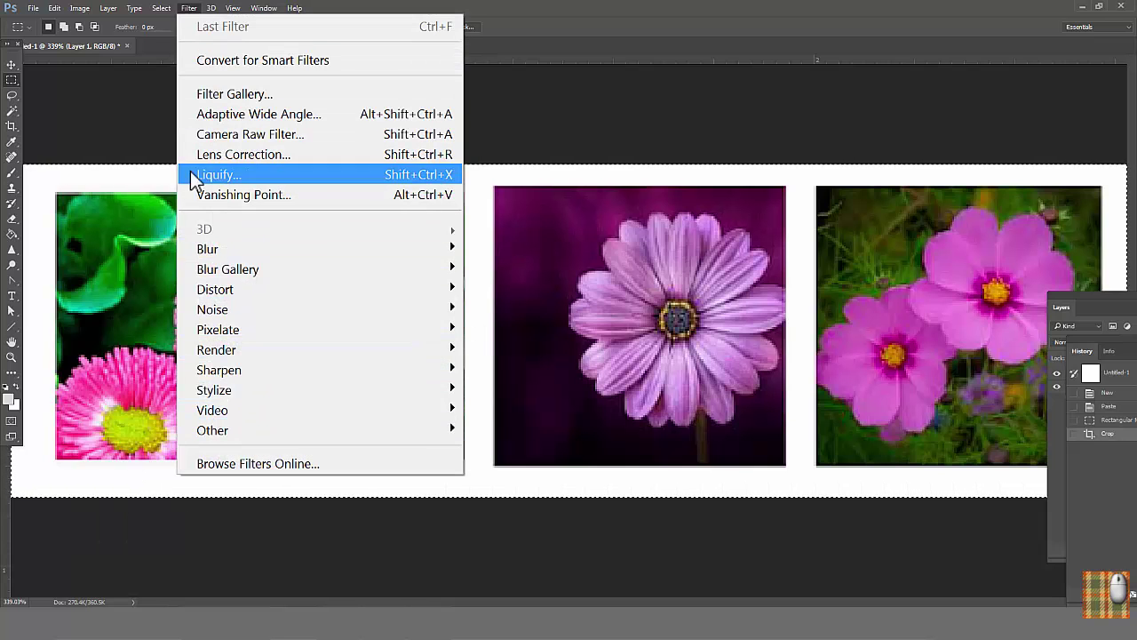
{"action": "left_click", "coordinate": [218, 96]}
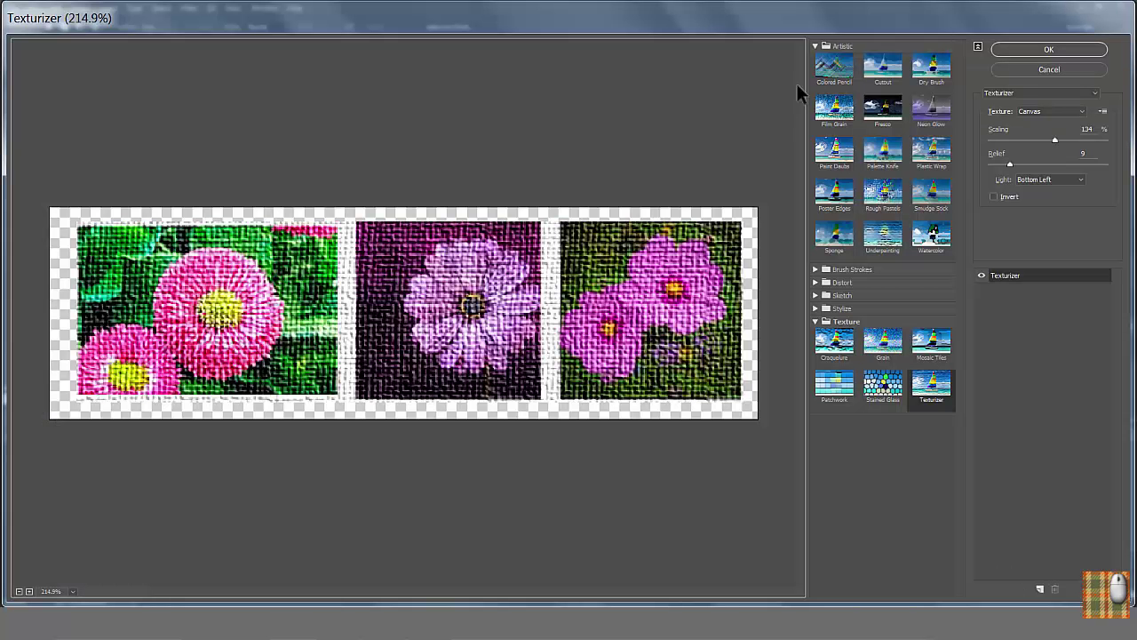
{"action": "left_click", "coordinate": [832, 69]}
{"action": "left_click", "coordinate": [885, 71]}
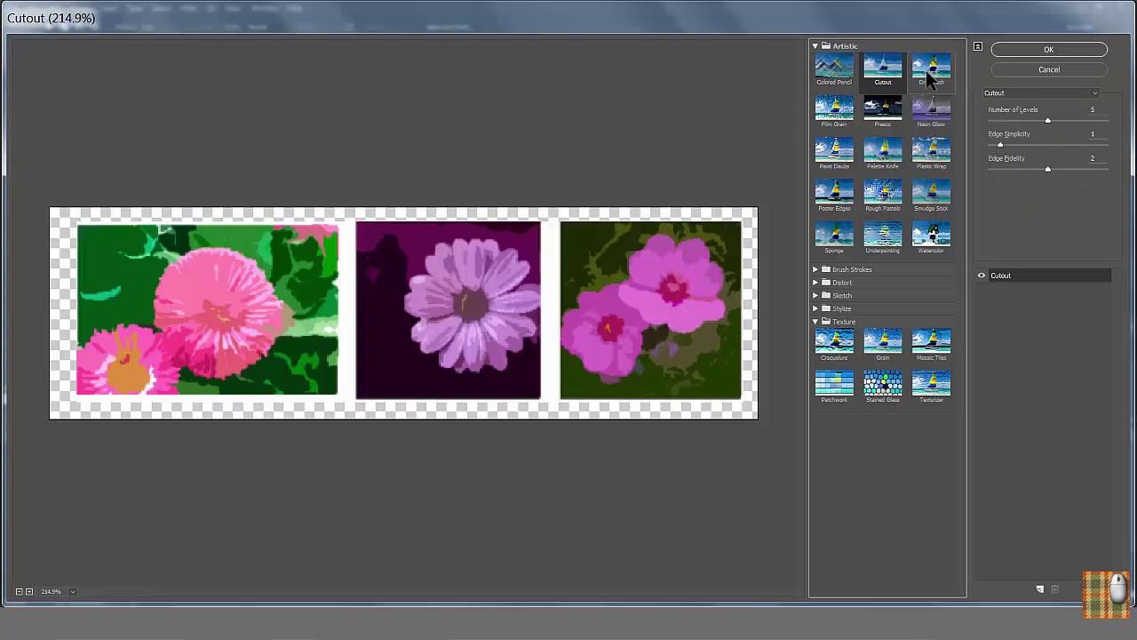
{"action": "left_click", "coordinate": [932, 68]}
{"action": "left_click", "coordinate": [833, 109]}
{"action": "left_click", "coordinate": [881, 123]}
{"action": "left_click", "coordinate": [835, 240]}
Expand the Brush Strokes, Distort and Sketch filter groups and preview the Sprayed Strokes filter on the three-flower image.
{"action": "left_click", "coordinate": [817, 269]}
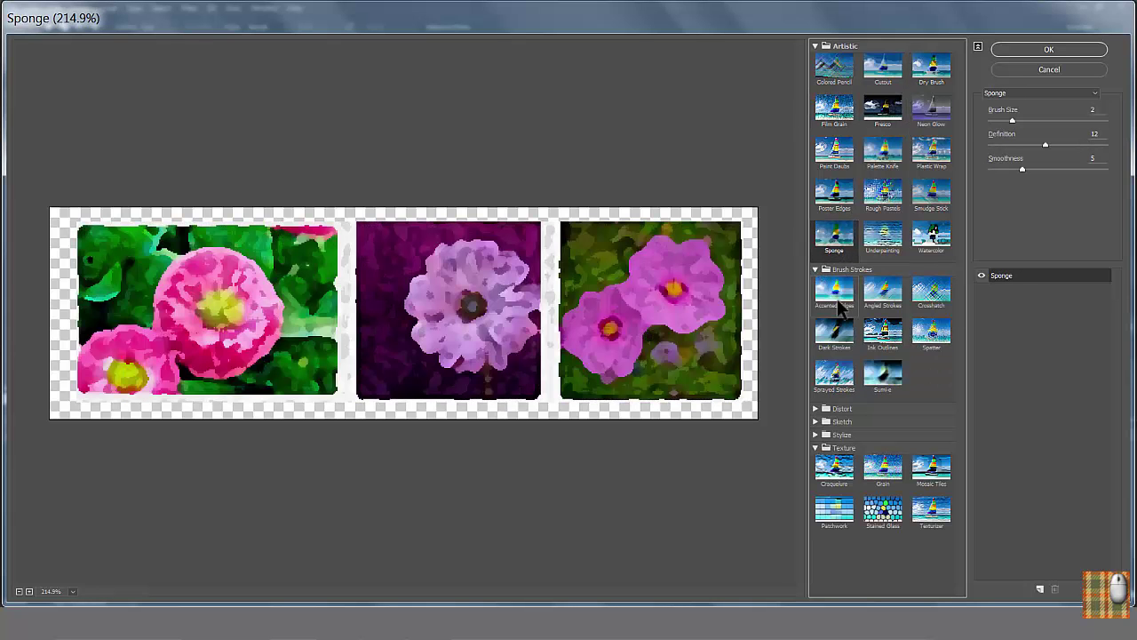
{"action": "left_click", "coordinate": [816, 409]}
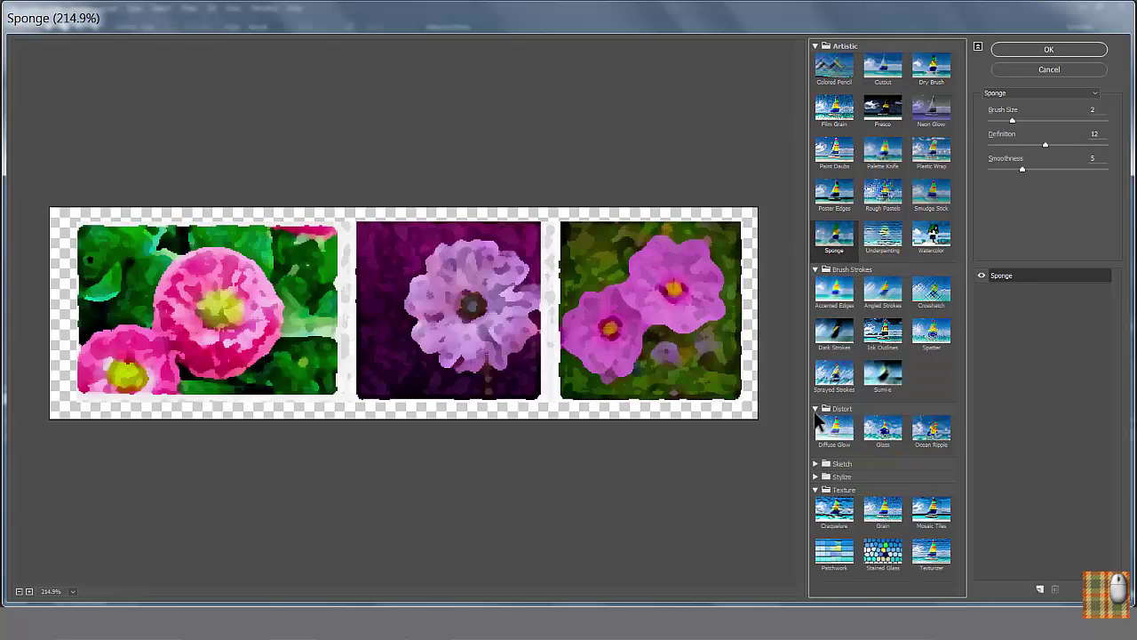
{"action": "left_click", "coordinate": [815, 464]}
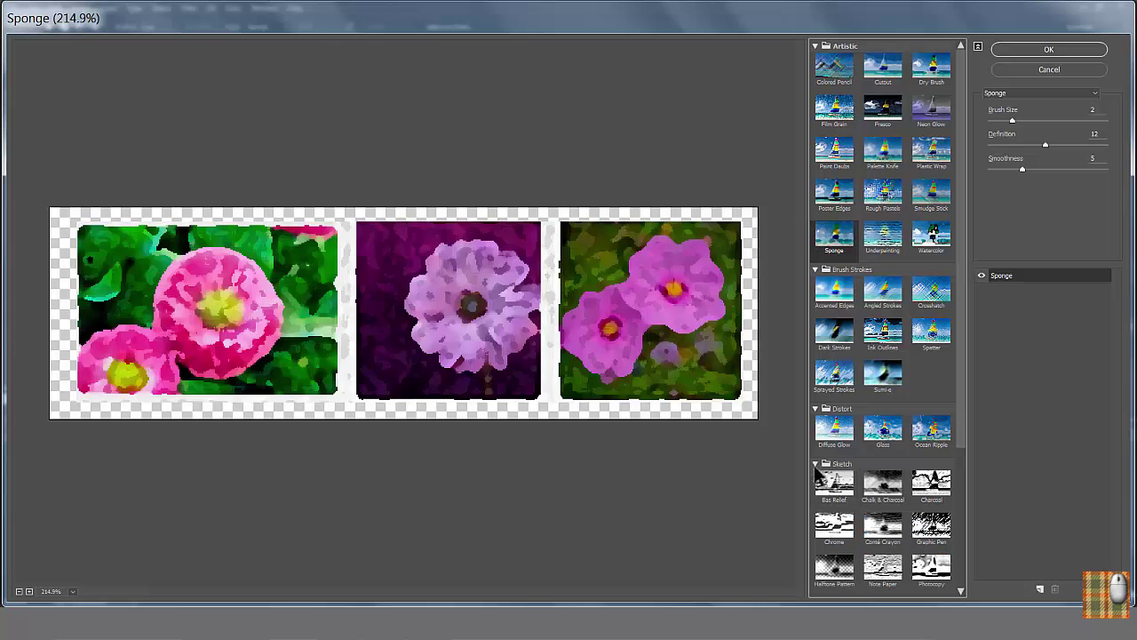
{"action": "left_click", "coordinate": [835, 377]}
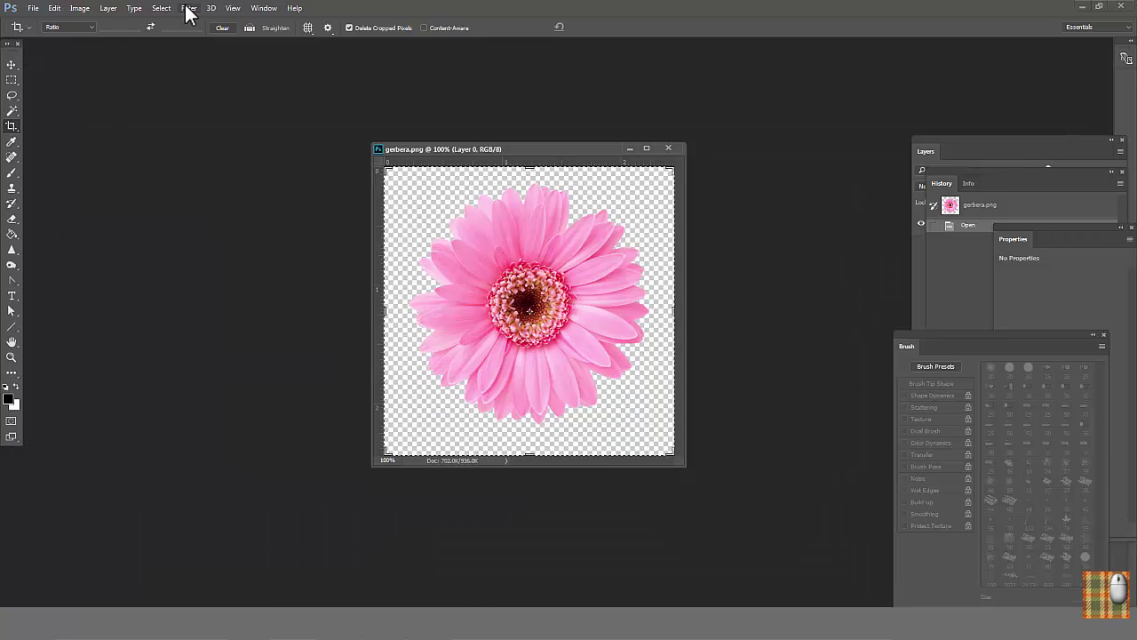
Open the Filter Gallery on gerbera.png and expand the Brush Strokes, Distort and Sketch filter groups.
{"action": "left_click", "coordinate": [190, 9]}
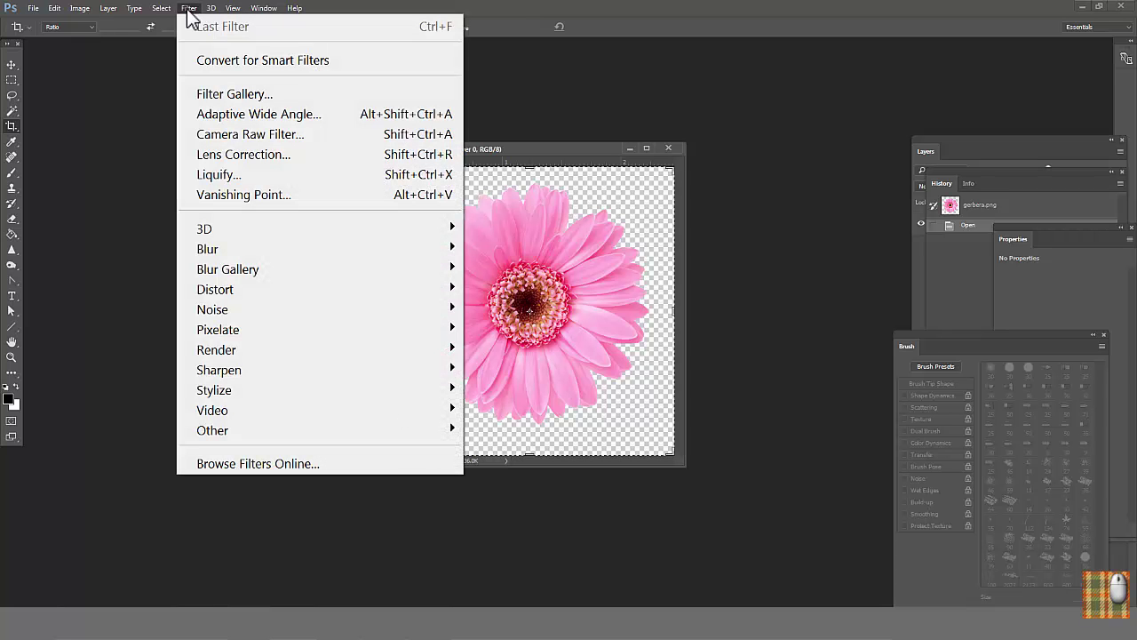
{"action": "left_click", "coordinate": [211, 94]}
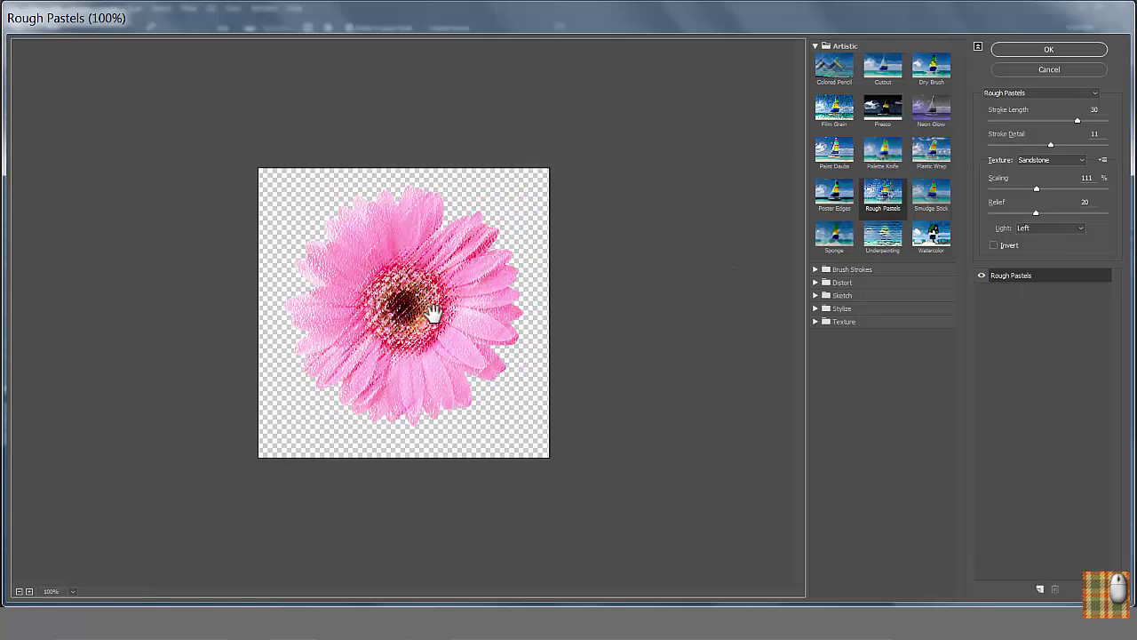
{"action": "left_click", "coordinate": [815, 269]}
{"action": "left_click", "coordinate": [814, 409]}
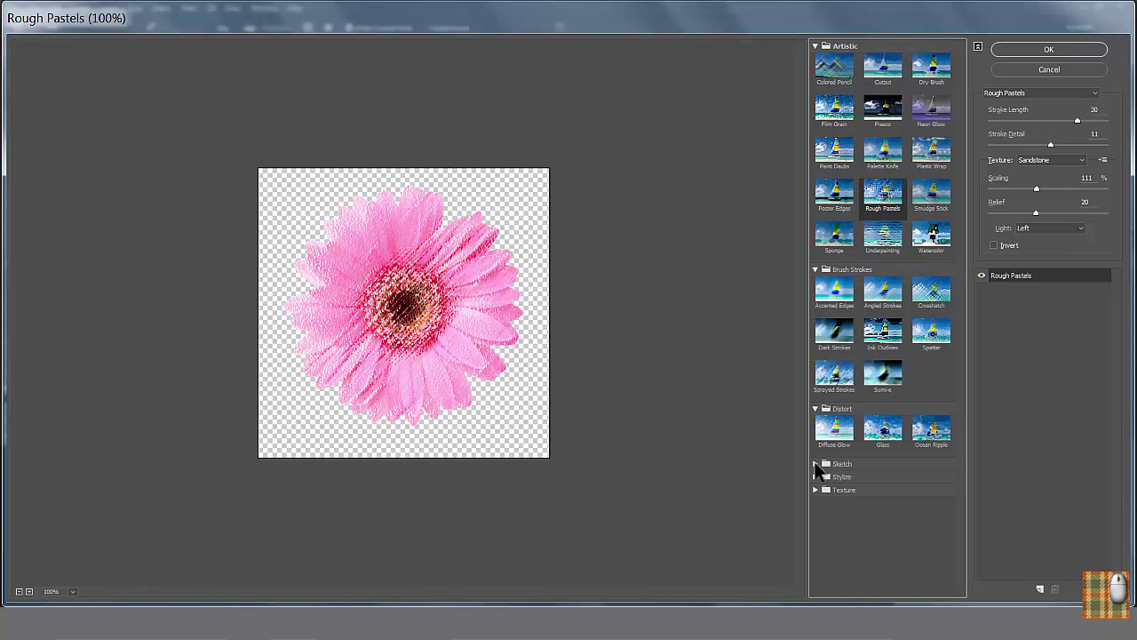
{"action": "left_click", "coordinate": [817, 463]}
Preview Fresco, Film Grain, Sponge, Ink Outlines, Bas Relief, Glass, Ocean Ripple and Note Paper on the gerbera, and leave the gallery without applying any.
{"action": "left_click", "coordinate": [884, 108]}
{"action": "left_click", "coordinate": [837, 114]}
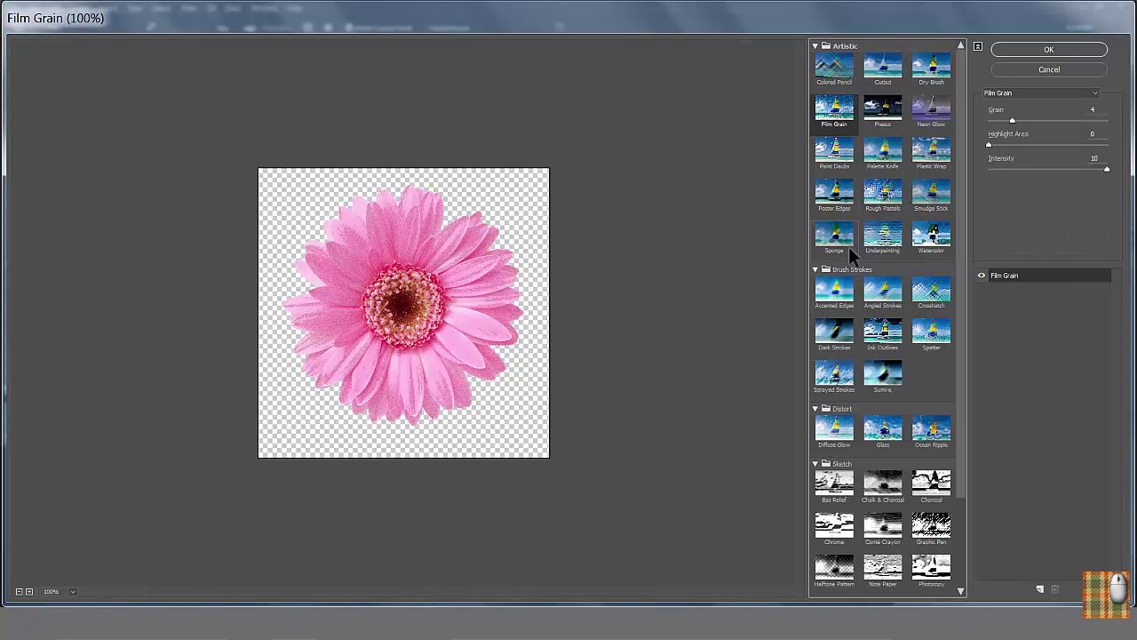
{"action": "left_click", "coordinate": [835, 234]}
{"action": "left_click", "coordinate": [884, 330]}
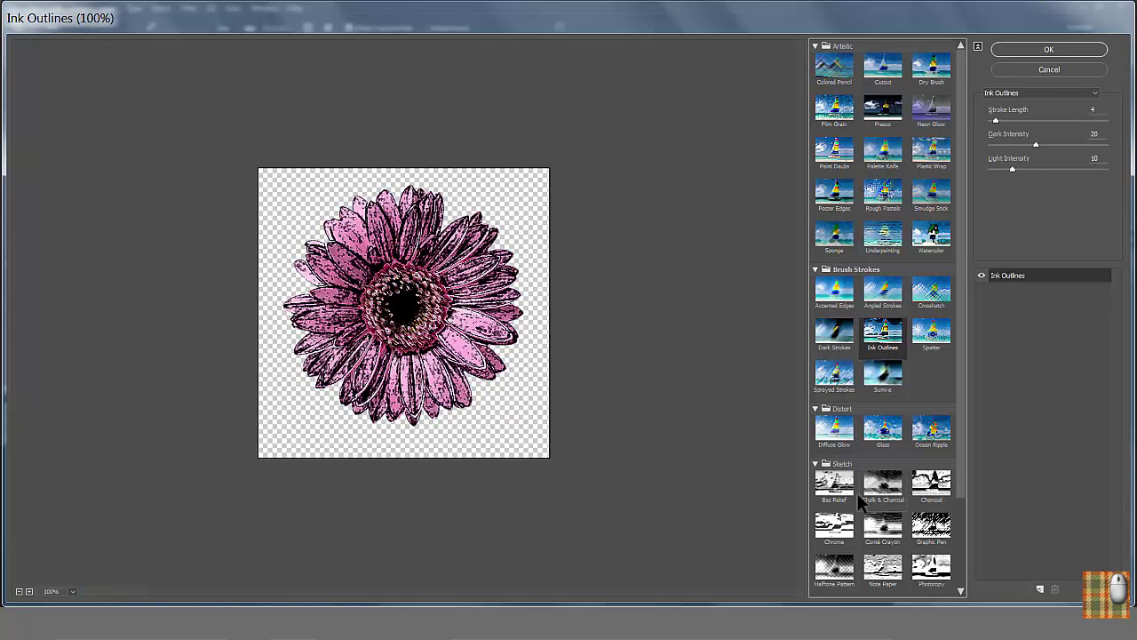
{"action": "left_click", "coordinate": [847, 499]}
{"action": "left_click", "coordinate": [886, 435]}
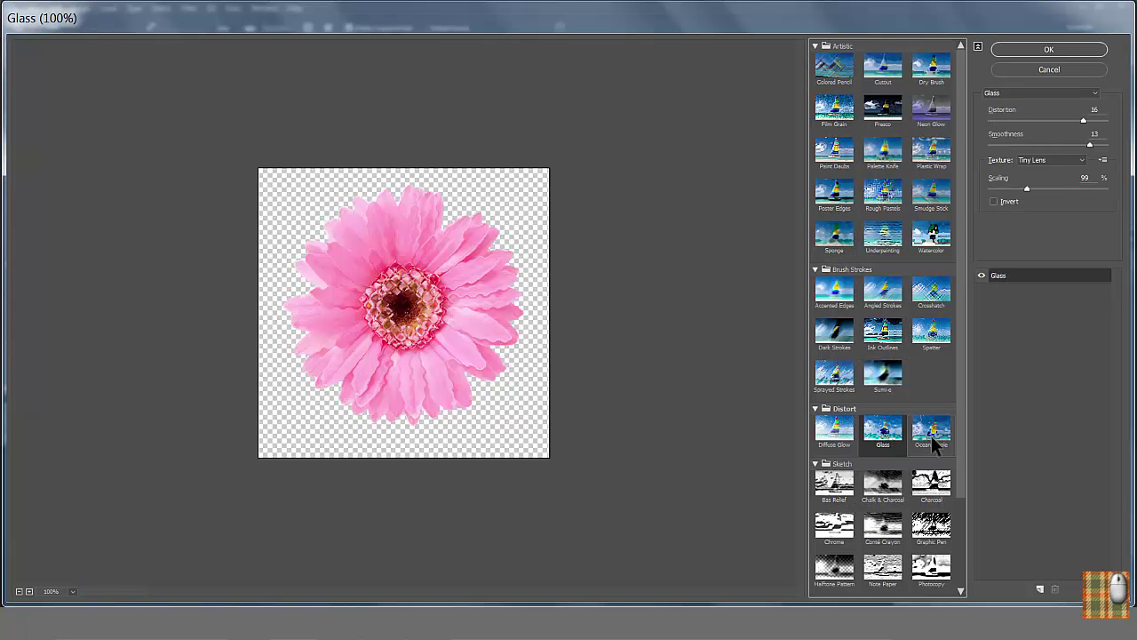
{"action": "left_click", "coordinate": [930, 435]}
{"action": "left_click", "coordinate": [884, 569]}
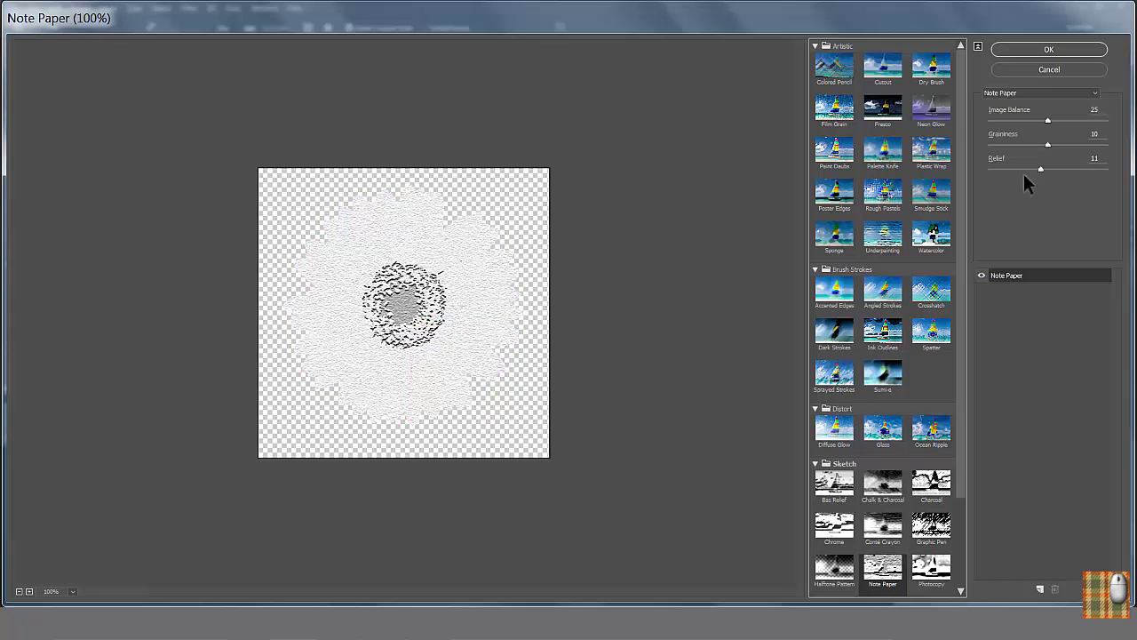
{"action": "left_click", "coordinate": [1020, 71]}
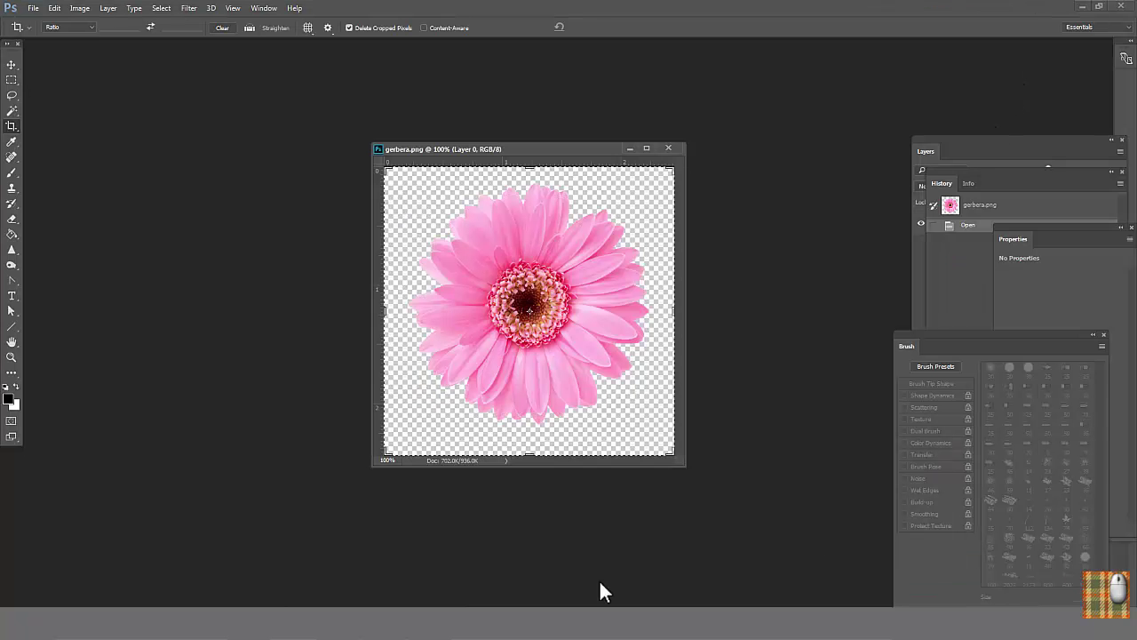
Create a new white RGB document 12 by 12 inches at a resolution of 200 pixels/inch.
{"action": "left_click", "coordinate": [33, 8]}
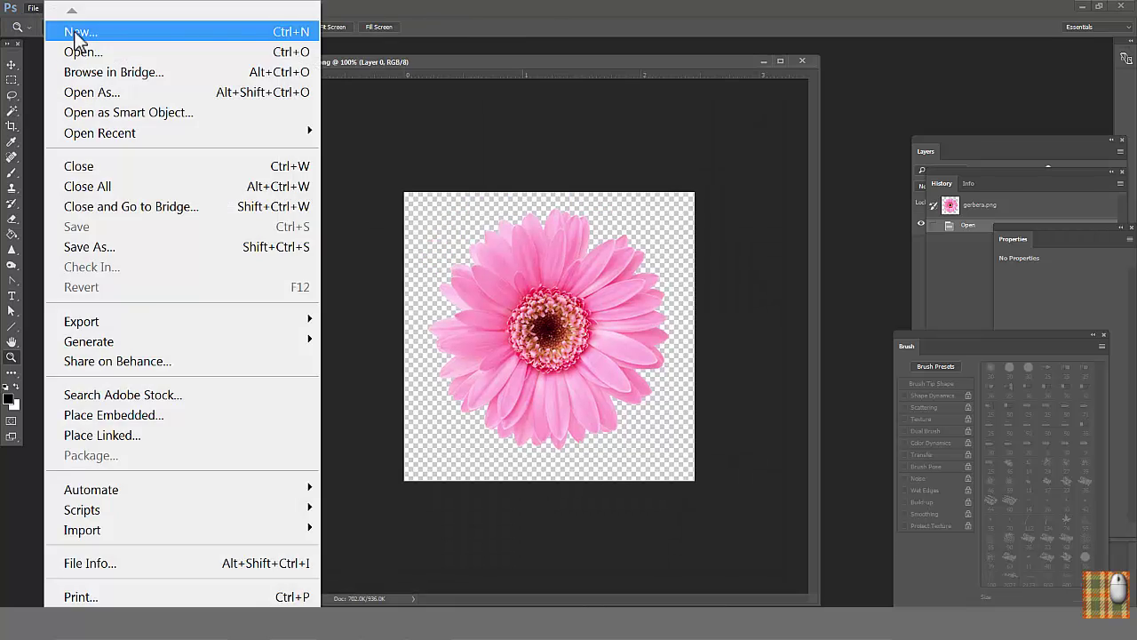
{"action": "left_click", "coordinate": [75, 33]}
{"action": "left_click", "coordinate": [583, 204]}
{"action": "left_click", "coordinate": [577, 221]}
{"action": "type", "text": "12"}
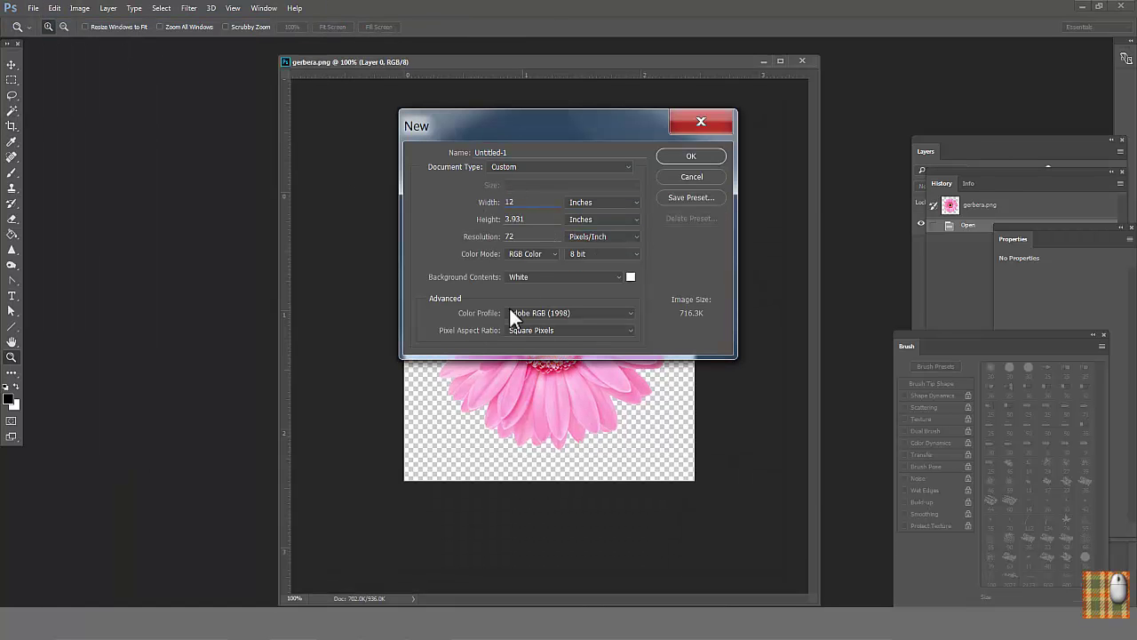
{"action": "type", "text": "12"}
{"action": "key", "text": "Tab"}
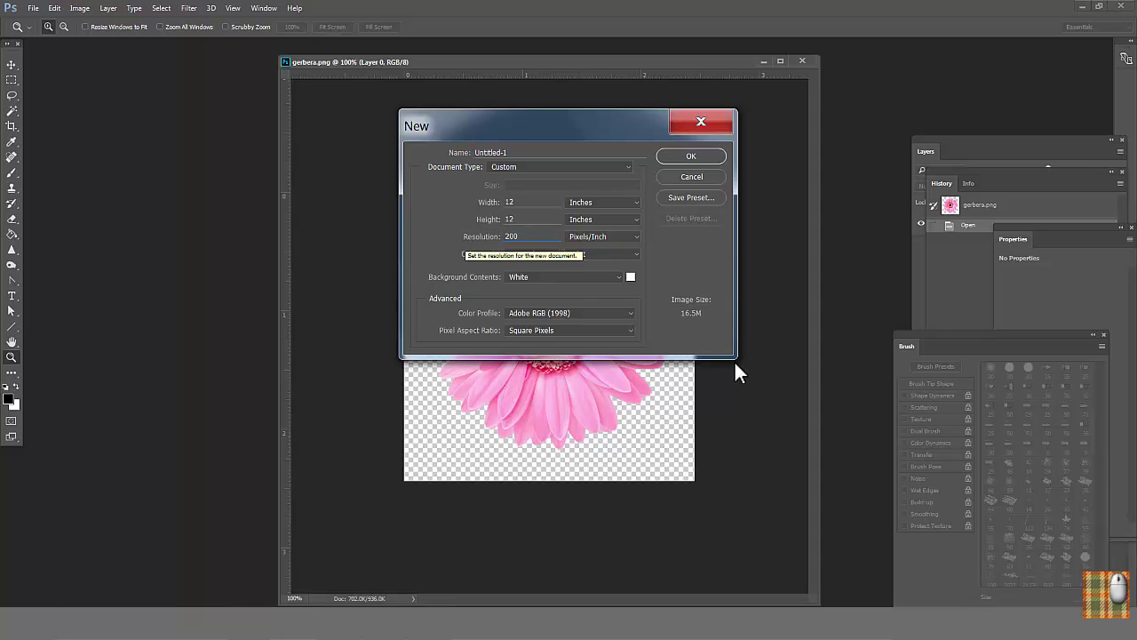
{"action": "left_click", "coordinate": [689, 158]}
Select the whole gerbera.png canvas and move a copy of the flower into the upper-left area of the new document.
{"action": "left_click_drag", "start_coordinate": [480, 78], "coordinate": [583, 80]}
{"action": "left_click", "coordinate": [757, 152]}
{"action": "left_click", "coordinate": [12, 65]}
{"action": "key", "text": "ctrl+a"}
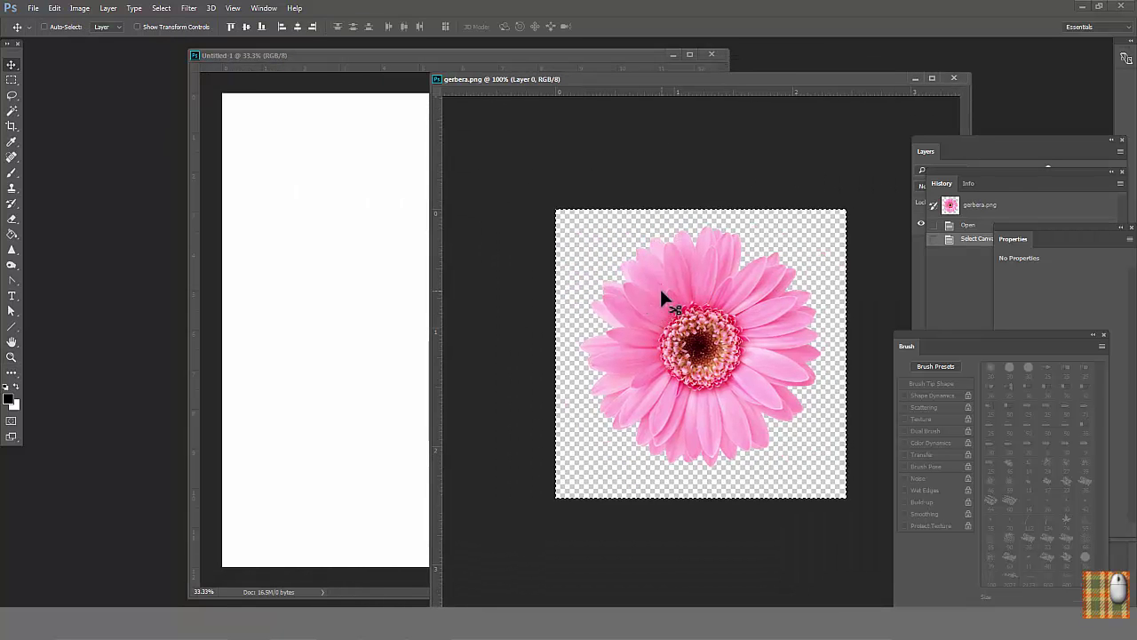
{"action": "mouse_move", "coordinate": [656, 288]}
{"action": "left_mouse_down"}
{"action": "mouse_move", "coordinate": [397, 272]}
{"action": "mouse_move", "coordinate": [358, 243]}
{"action": "mouse_move", "coordinate": [368, 254]}
{"action": "mouse_move", "coordinate": [290, 147]}
{"action": "left_mouse_up"}
Select the gerbera with the Rectangular Marquee and scatter six copies of it across the white canvas on the same layer.
{"action": "key", "text": "m"}
{"action": "left_click_drag", "start_coordinate": [223, 106], "coordinate": [376, 254]}
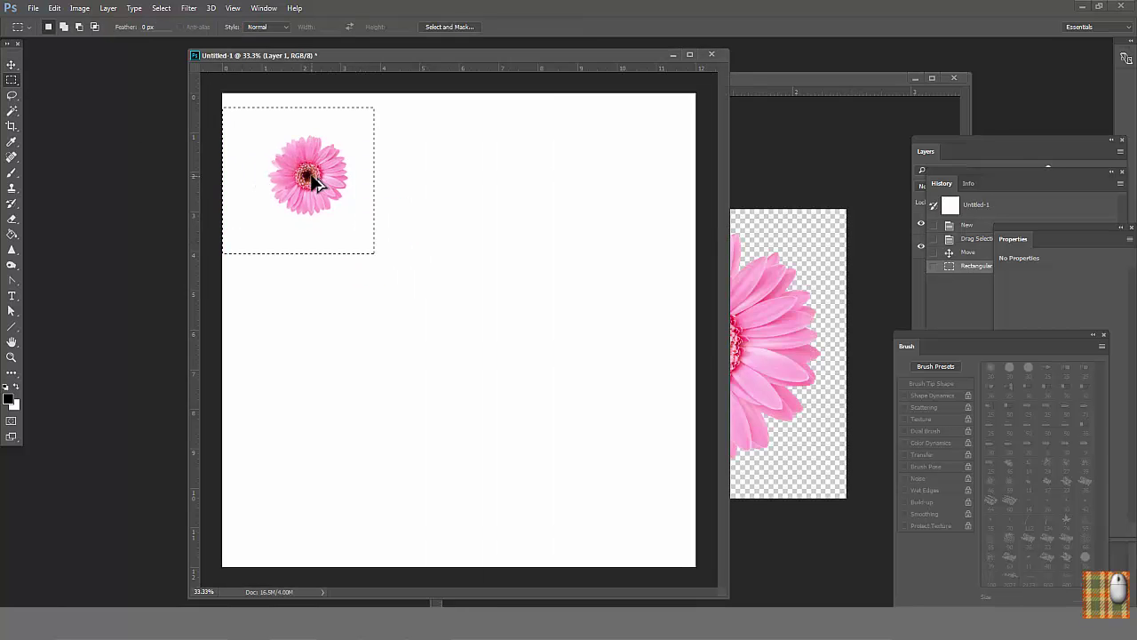
{"action": "left_click_drag", "start_coordinate": [312, 178], "coordinate": [543, 206]}
{"action": "left_click_drag", "start_coordinate": [543, 205], "coordinate": [427, 269]}
{"action": "left_click_drag", "start_coordinate": [427, 270], "coordinate": [327, 381]}
{"action": "left_click_drag", "start_coordinate": [326, 381], "coordinate": [569, 368]}
{"action": "mouse_move", "coordinate": [570, 368]}
{"action": "left_mouse_down"}
{"action": "mouse_move", "coordinate": [398, 489]}
{"action": "mouse_move", "coordinate": [604, 502]}
{"action": "left_mouse_up"}
{"action": "left_click_drag", "start_coordinate": [503, 310], "coordinate": [627, 413]}
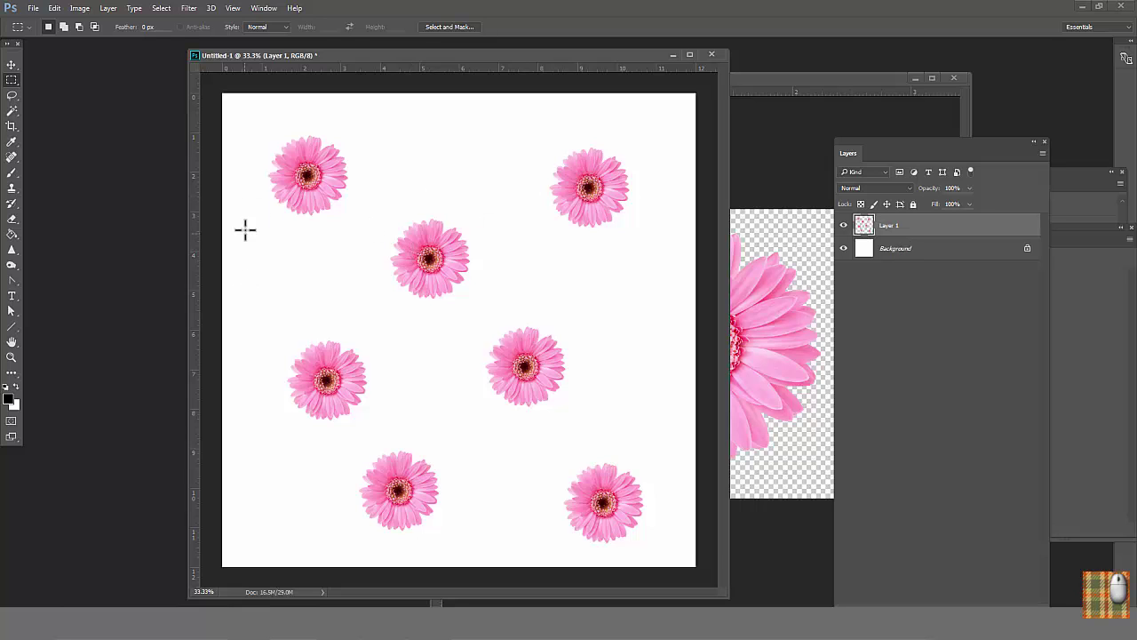
Shift the middle-left gerbera slightly up and left and the middle-right one slightly down and left, and deselect.
{"action": "left_click_drag", "start_coordinate": [253, 311], "coordinate": [378, 433]}
{"action": "left_click_drag", "start_coordinate": [342, 397], "coordinate": [332, 381]}
{"action": "left_click", "coordinate": [524, 420]}
{"action": "left_click_drag", "start_coordinate": [538, 373], "coordinate": [527, 384]}
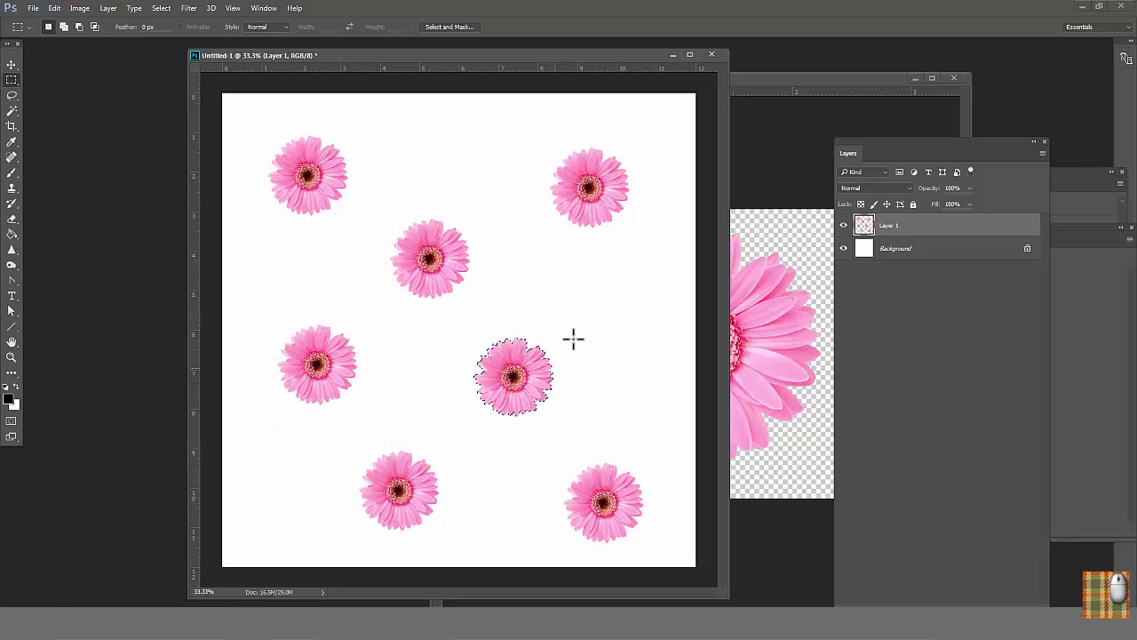
{"action": "left_click", "coordinate": [569, 295]}
Lasso the upper-left gerbera and apply the Cutout filter with Number of Levels 5, Edge Simplicity 6 and Edge Fidelity 1.
{"action": "left_click", "coordinate": [11, 94]}
{"action": "mouse_move", "coordinate": [375, 138]}
{"action": "left_mouse_down"}
{"action": "mouse_move", "coordinate": [368, 215]}
{"action": "mouse_move", "coordinate": [235, 160]}
{"action": "mouse_move", "coordinate": [371, 117]}
{"action": "mouse_move", "coordinate": [386, 164]}
{"action": "left_mouse_up"}
{"action": "left_click", "coordinate": [189, 8]}
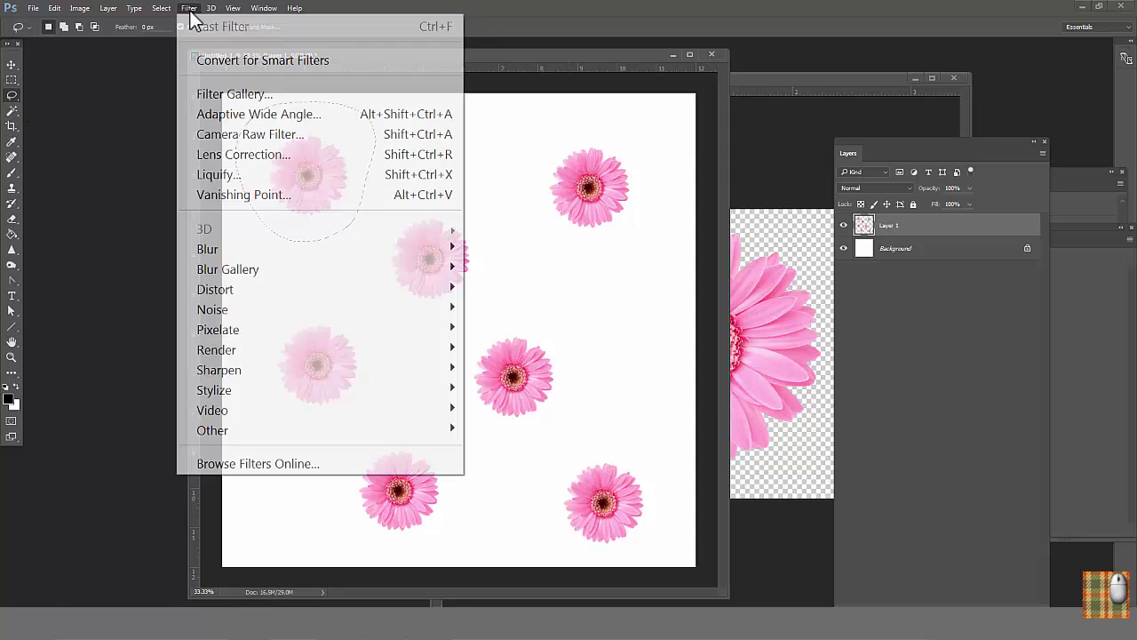
{"action": "left_click", "coordinate": [226, 96]}
{"action": "left_click", "coordinate": [882, 71]}
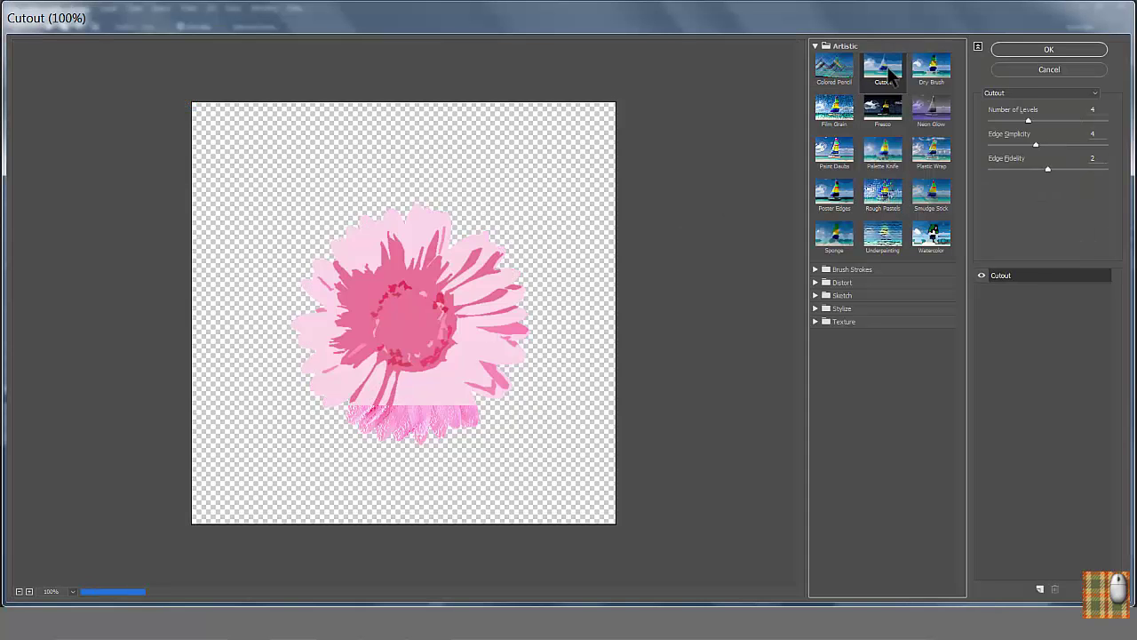
{"action": "left_click_drag", "start_coordinate": [1029, 120], "coordinate": [1002, 168]}
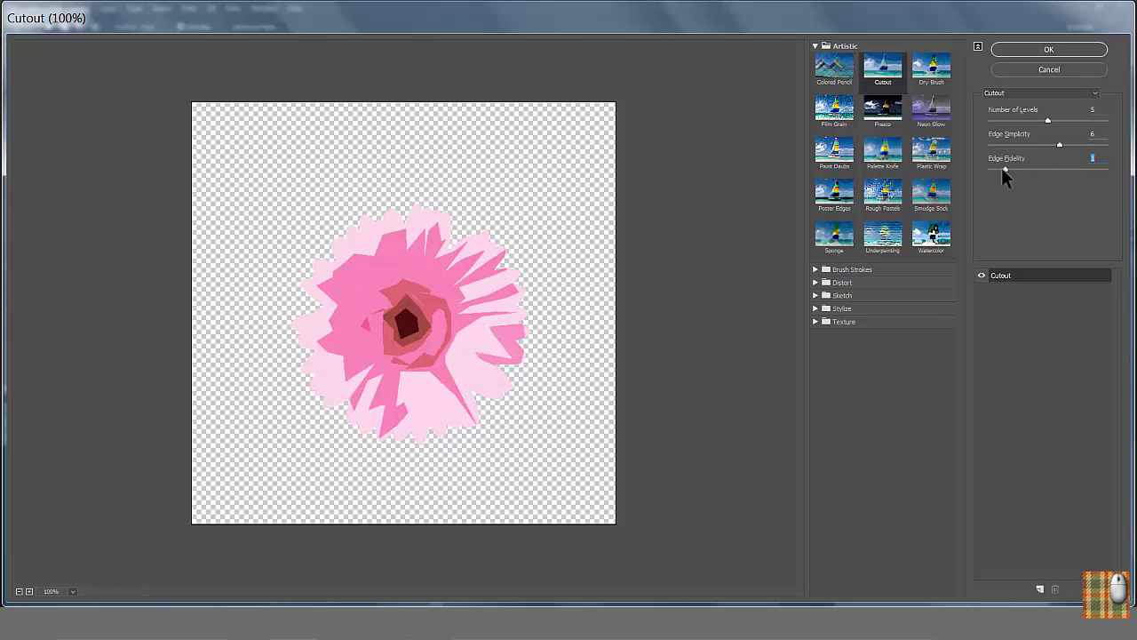
{"action": "left_click", "coordinate": [1013, 51]}
Lasso the upper-middle gerbera and apply the Dry Brush filter with Brush Size 2, Brush Detail 8 and Texture 1.
{"action": "mouse_move", "coordinate": [481, 193]}
{"action": "left_mouse_down"}
{"action": "mouse_move", "coordinate": [362, 251]}
{"action": "mouse_move", "coordinate": [506, 297]}
{"action": "mouse_move", "coordinate": [484, 199]}
{"action": "left_mouse_up"}
{"action": "left_click", "coordinate": [189, 8]}
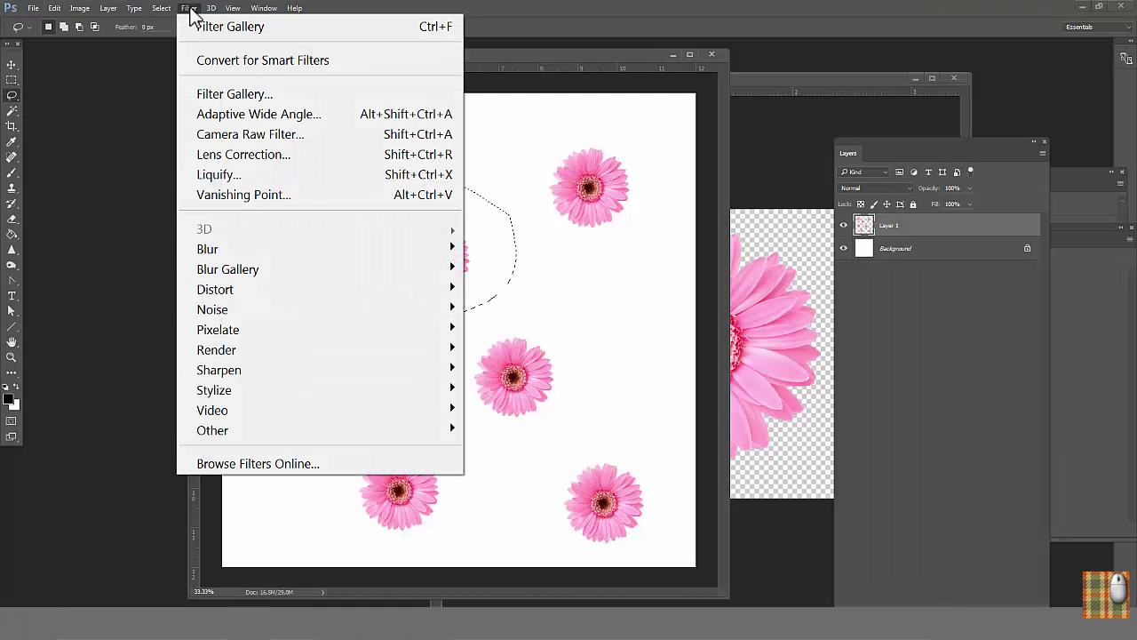
{"action": "left_click", "coordinate": [204, 94]}
{"action": "left_click", "coordinate": [938, 76]}
{"action": "left_click", "coordinate": [1019, 120]}
{"action": "left_click", "coordinate": [1083, 146]}
{"action": "left_click", "coordinate": [1014, 169]}
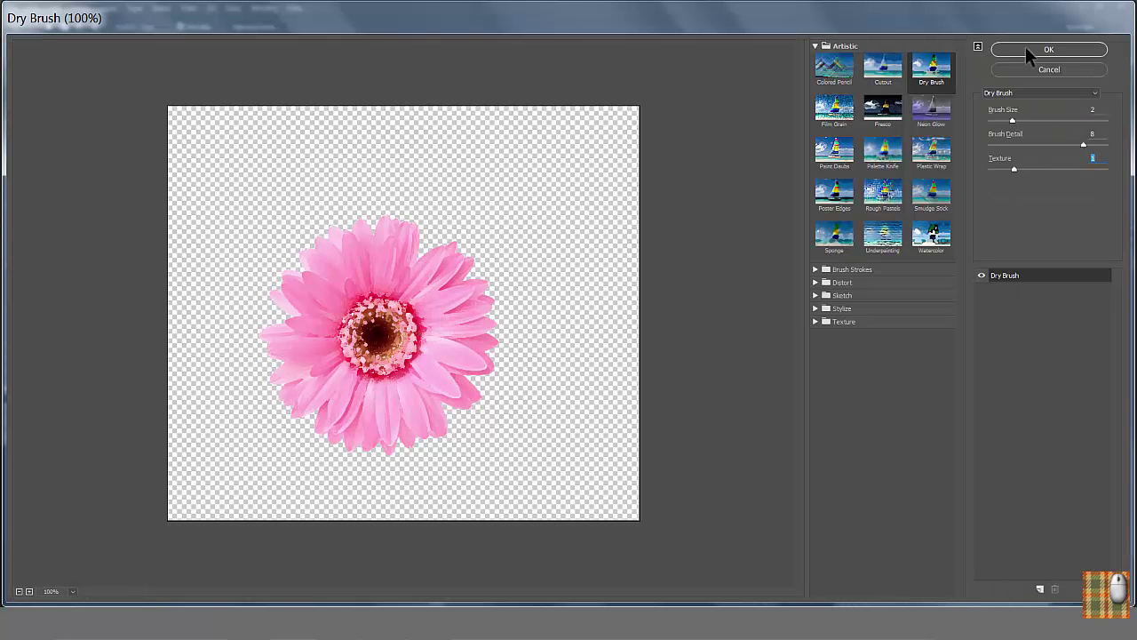
{"action": "left_click", "coordinate": [1027, 49]}
Lasso the upper-right gerbera and apply the Sprayed Strokes filter with the Stroke Direction set to Horizontal.
{"action": "mouse_move", "coordinate": [561, 122]}
{"action": "left_mouse_down"}
{"action": "mouse_move", "coordinate": [623, 265]}
{"action": "mouse_move", "coordinate": [644, 129]}
{"action": "left_mouse_up"}
{"action": "left_click", "coordinate": [190, 8]}
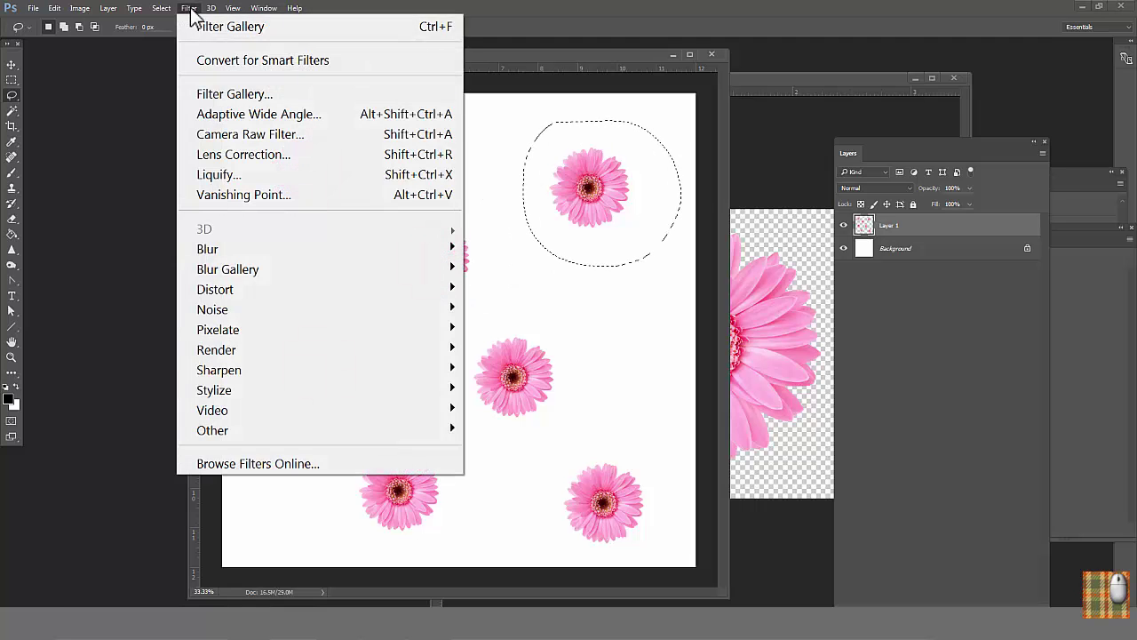
{"action": "left_click", "coordinate": [235, 93]}
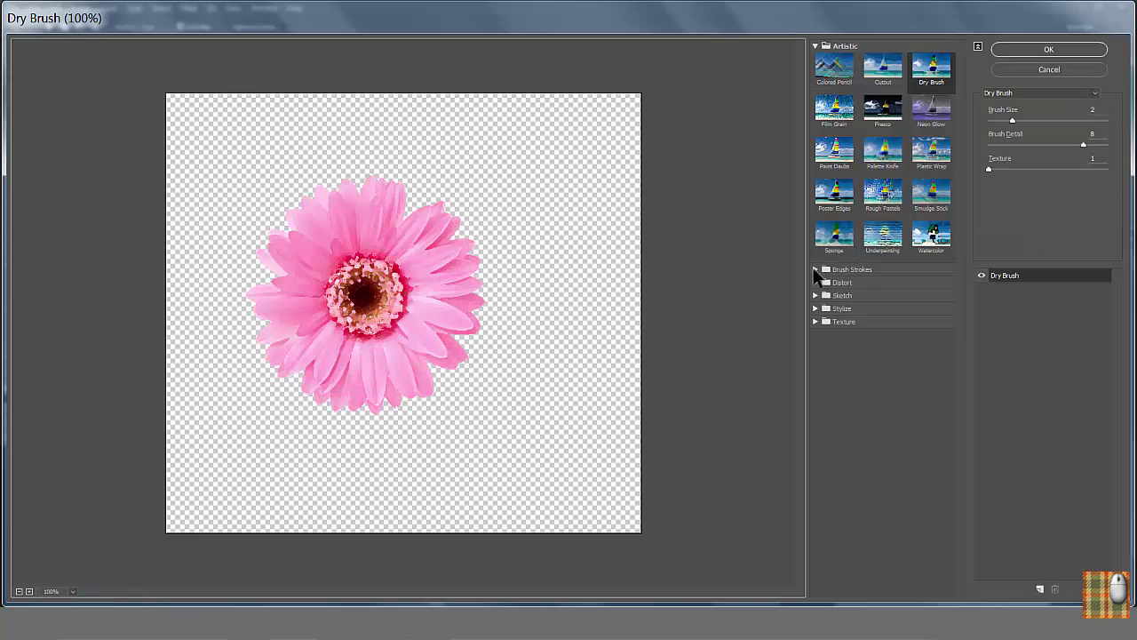
{"action": "left_click", "coordinate": [815, 269]}
{"action": "left_click", "coordinate": [834, 373]}
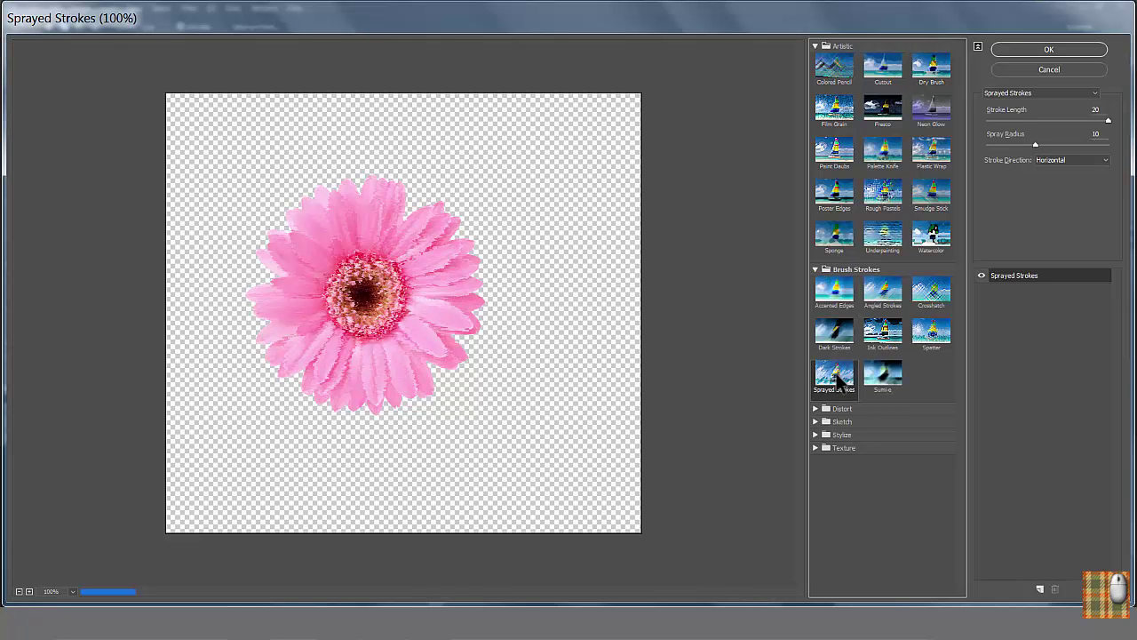
{"action": "left_click", "coordinate": [1045, 161]}
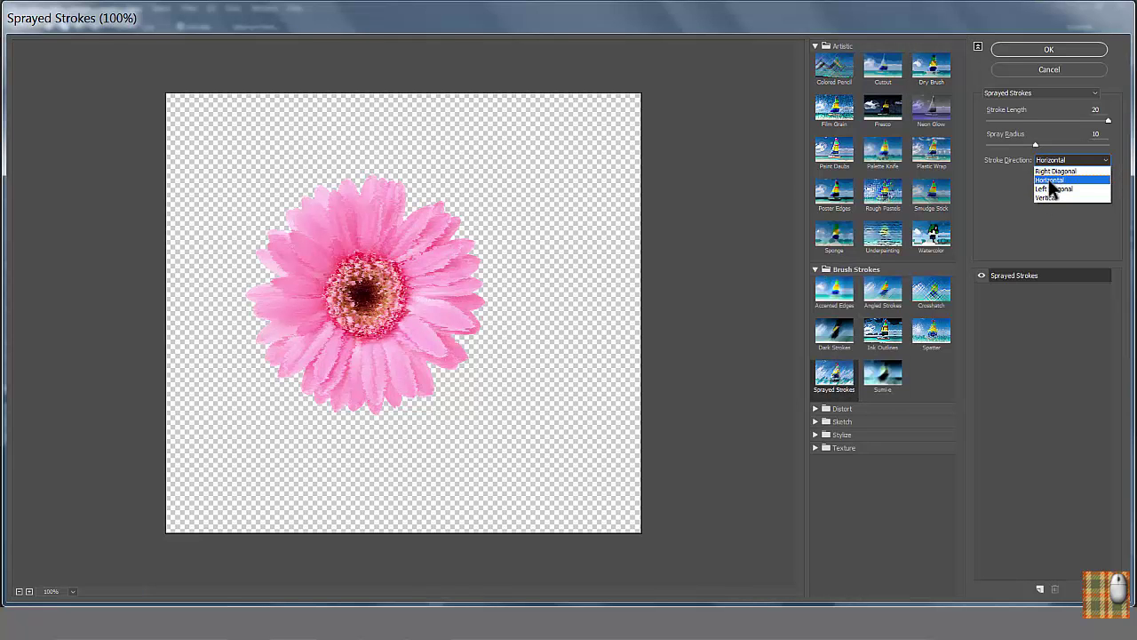
{"action": "left_click", "coordinate": [1052, 182]}
{"action": "left_click", "coordinate": [1015, 52]}
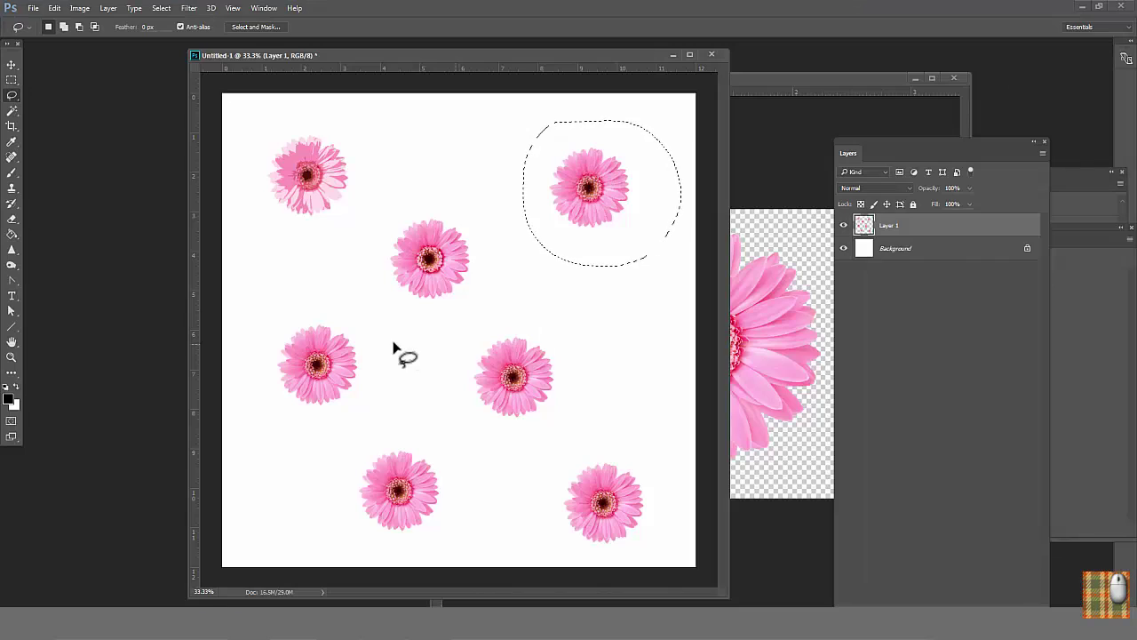
Lasso the middle-left gerbera and apply the Glass distortion from the Filter Gallery.
{"action": "mouse_move", "coordinate": [381, 356]}
{"action": "left_mouse_down"}
{"action": "mouse_move", "coordinate": [239, 365]}
{"action": "mouse_move", "coordinate": [359, 436]}
{"action": "mouse_move", "coordinate": [389, 356]}
{"action": "left_mouse_up"}
{"action": "left_click", "coordinate": [189, 8]}
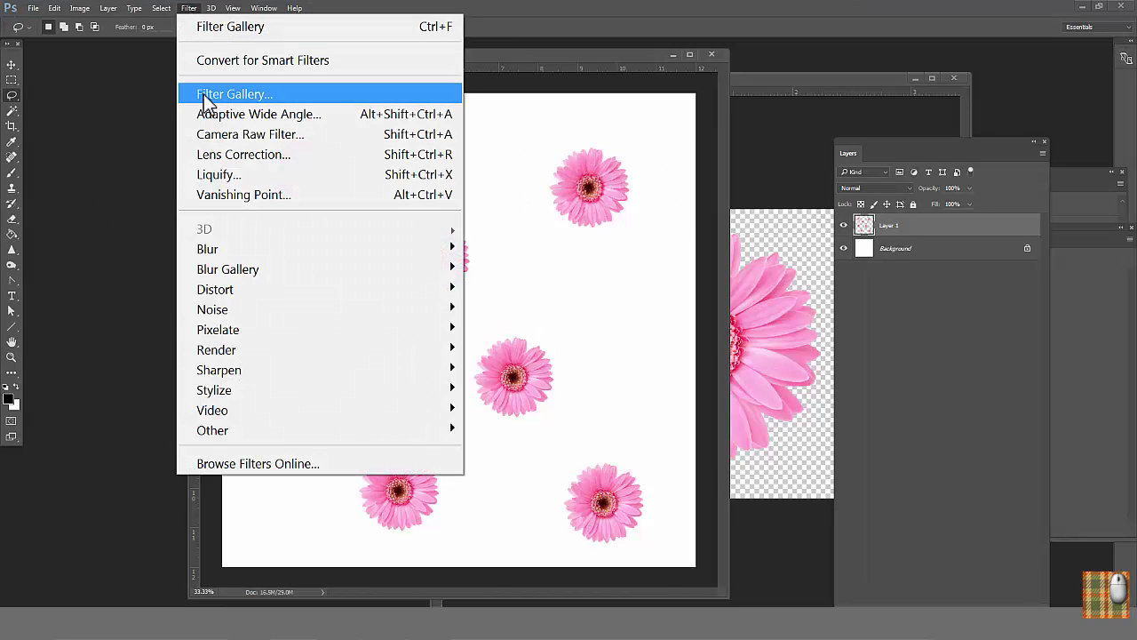
{"action": "left_click", "coordinate": [205, 94]}
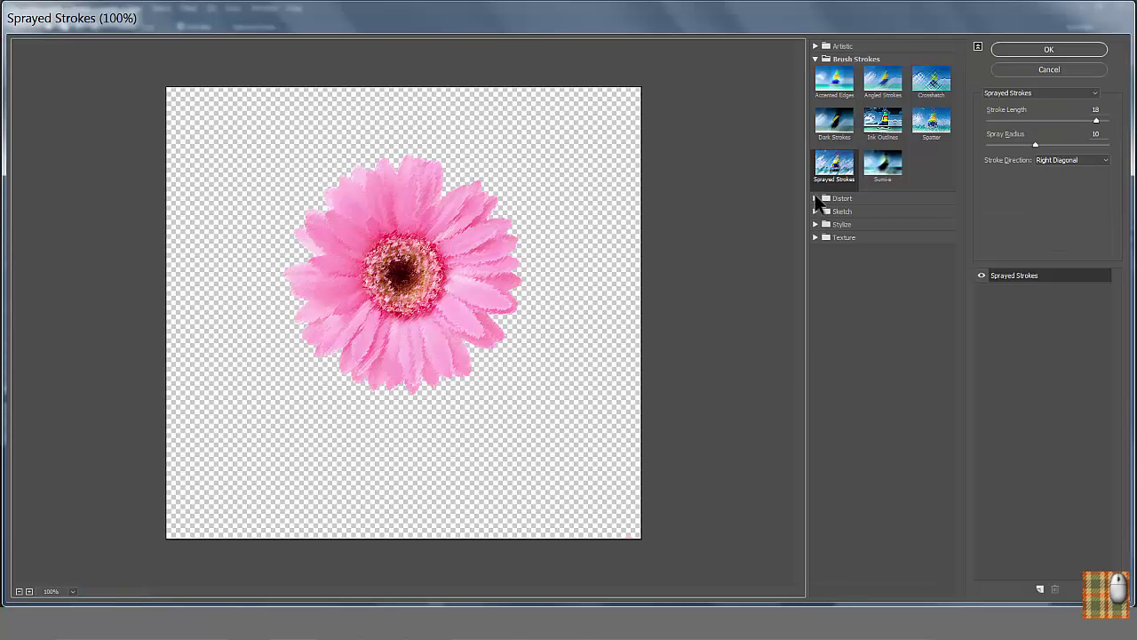
{"action": "left_click", "coordinate": [816, 198]}
{"action": "left_click", "coordinate": [882, 221]}
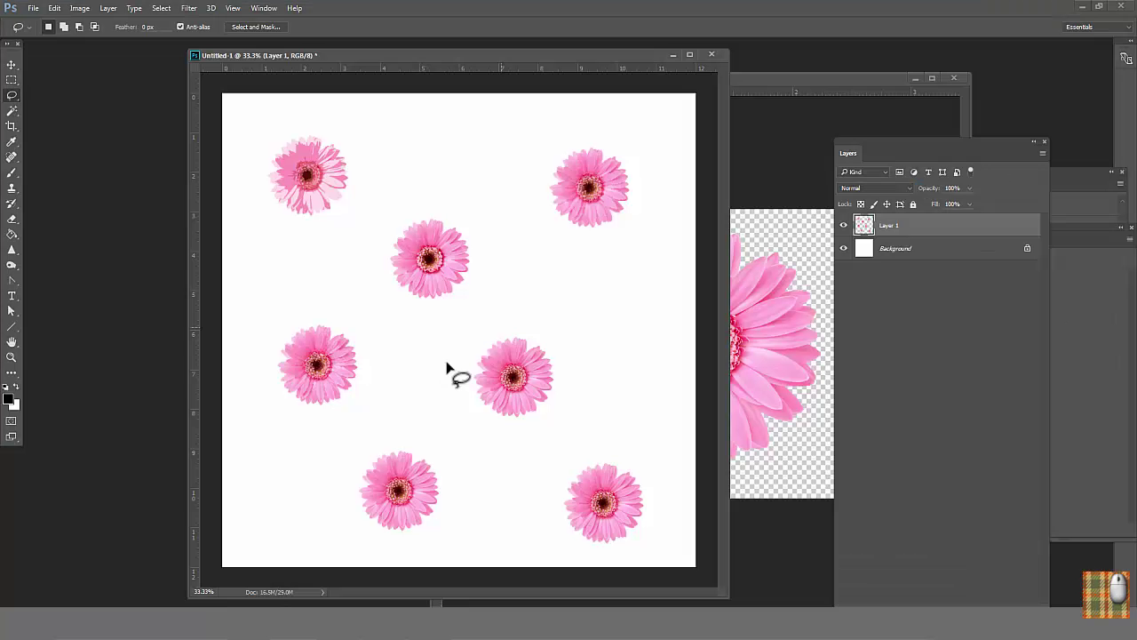
Lasso the middle-right gerbera and apply the Chrome filter with Detail 9 and Smoothness 7.
{"action": "mouse_move", "coordinate": [475, 324]}
{"action": "left_mouse_down"}
{"action": "mouse_move", "coordinate": [609, 386]}
{"action": "mouse_move", "coordinate": [582, 318]}
{"action": "left_mouse_up"}
{"action": "left_click", "coordinate": [189, 9]}
{"action": "left_click", "coordinate": [223, 95]}
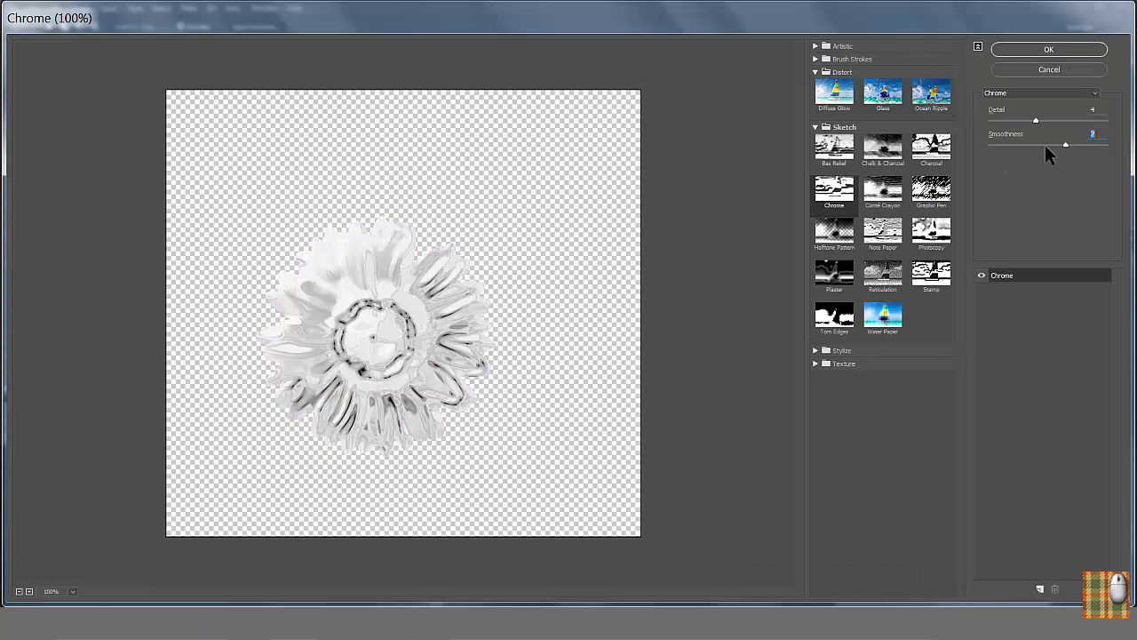
{"action": "left_click", "coordinate": [1012, 54]}
Lasso the lower-left gerbera and apply the Mosaic Tiles filter with Tile Size 12, Grout Width 5 and Lighten Grout 9.
{"action": "mouse_move", "coordinate": [445, 435]}
{"action": "left_mouse_down"}
{"action": "mouse_move", "coordinate": [376, 558]}
{"action": "mouse_move", "coordinate": [451, 437]}
{"action": "left_mouse_up"}
{"action": "left_click", "coordinate": [190, 9]}
{"action": "left_click", "coordinate": [218, 95]}
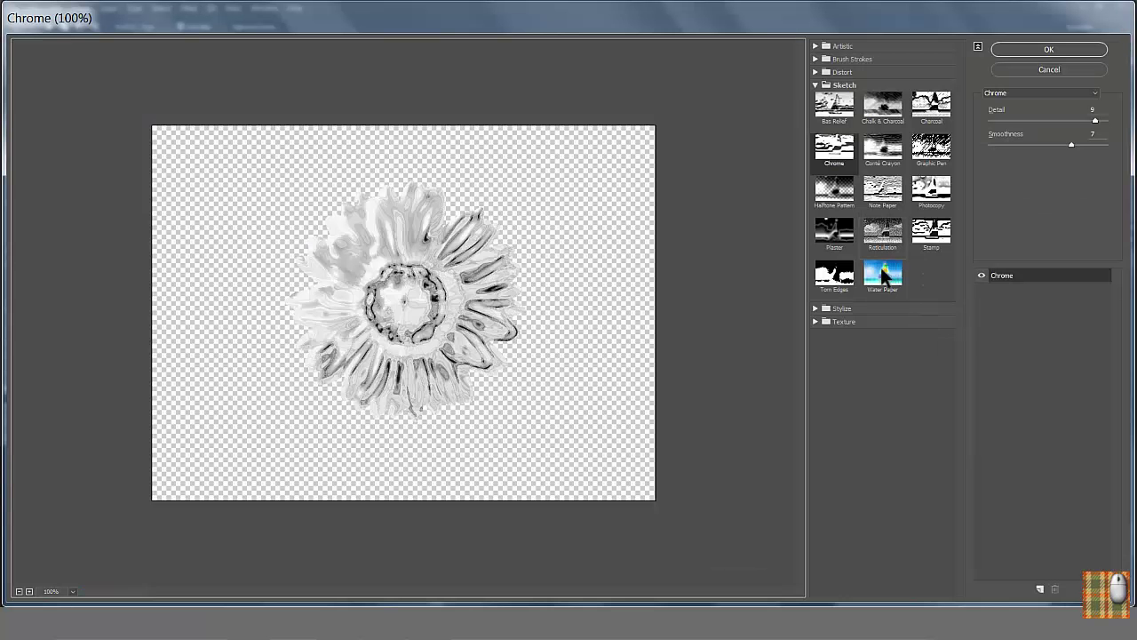
{"action": "left_click", "coordinate": [815, 321]}
{"action": "left_click", "coordinate": [931, 342]}
{"action": "left_click_drag", "start_coordinate": [1005, 145], "coordinate": [1036, 144]}
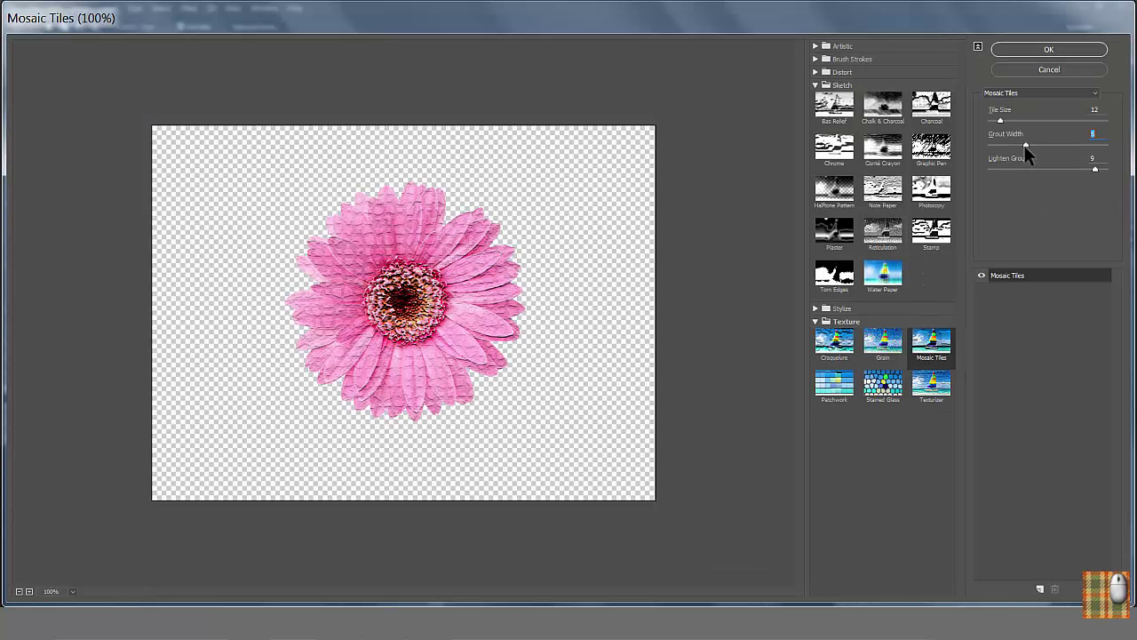
{"action": "left_click", "coordinate": [1049, 50]}
Lasso the lower-right gerbera and apply the Texturizer filter with Canvas texture, Scaling 134%, Relief 9 and Light from Bottom Left.
{"action": "mouse_move", "coordinate": [600, 428]}
{"action": "left_mouse_down"}
{"action": "mouse_move", "coordinate": [533, 521]}
{"action": "mouse_move", "coordinate": [682, 511]}
{"action": "mouse_move", "coordinate": [613, 433]}
{"action": "left_mouse_up"}
{"action": "left_click", "coordinate": [190, 9]}
{"action": "left_click", "coordinate": [211, 95]}
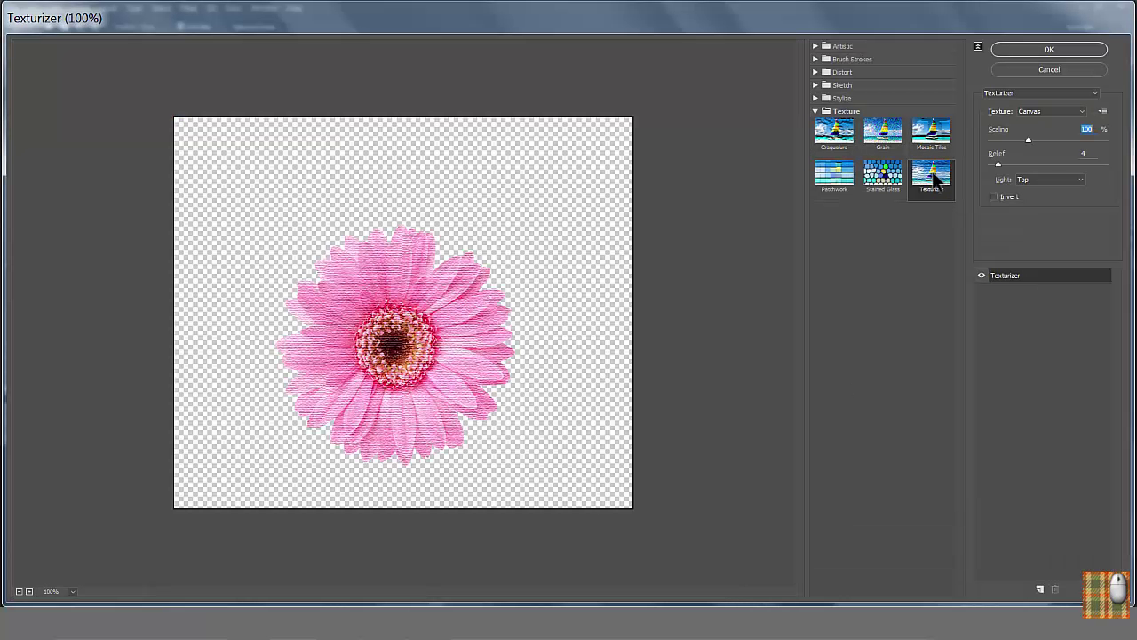
{"action": "left_click_drag", "start_coordinate": [1029, 140], "coordinate": [1045, 141]}
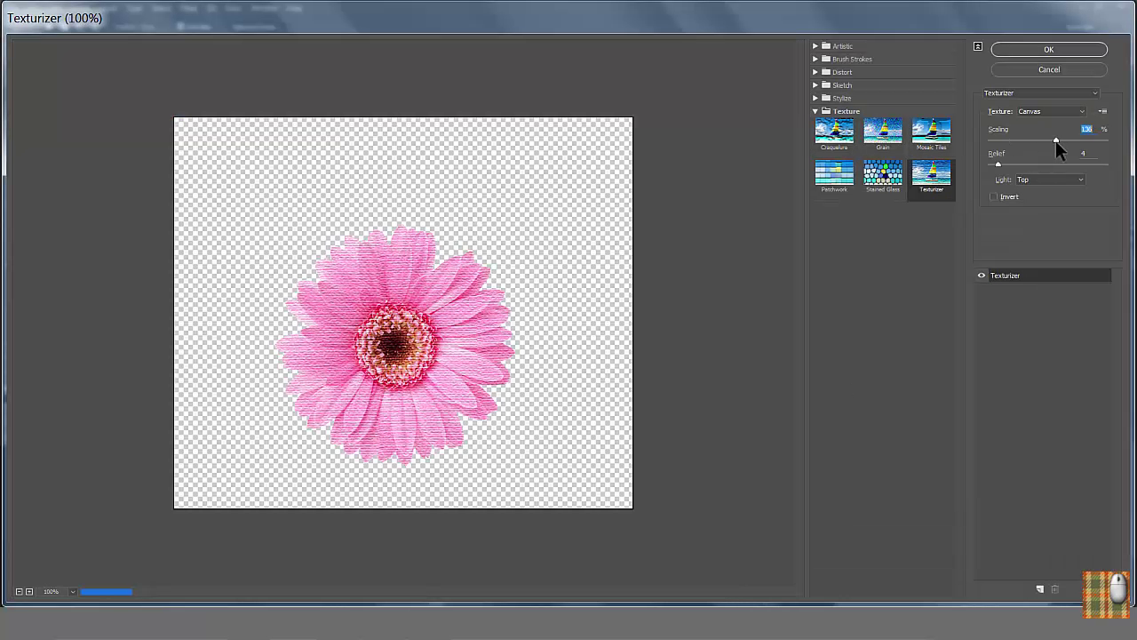
{"action": "left_click_drag", "start_coordinate": [1056, 140], "coordinate": [1055, 140]}
{"action": "mouse_move", "coordinate": [999, 165]}
{"action": "left_mouse_down"}
{"action": "mouse_move", "coordinate": [1029, 167]}
{"action": "mouse_move", "coordinate": [1012, 167]}
{"action": "left_mouse_up"}
{"action": "left_click", "coordinate": [1038, 179]}
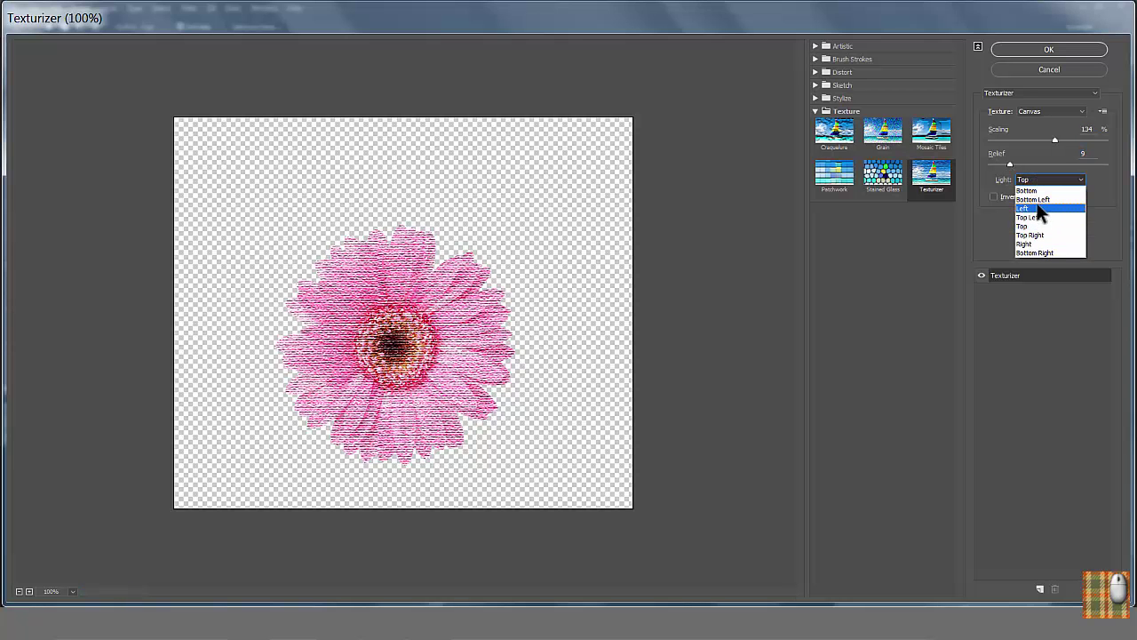
{"action": "left_click", "coordinate": [1038, 208]}
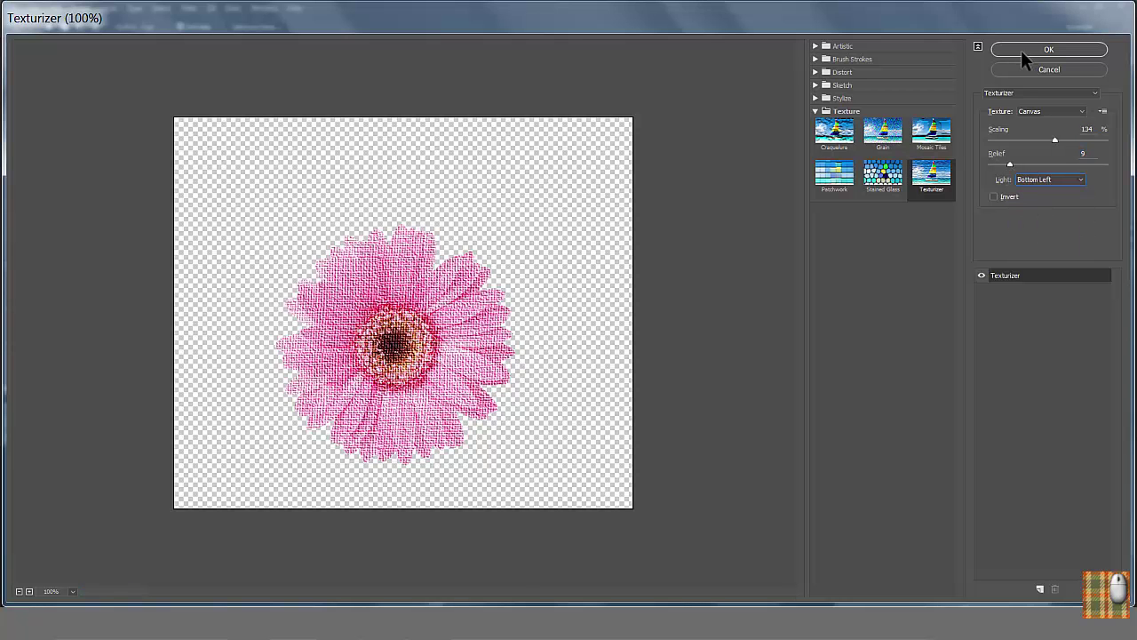
{"action": "left_click", "coordinate": [1020, 52]}
Deselect the lower-right gerbera.
{"action": "left_click_drag", "start_coordinate": [411, 375], "coordinate": [683, 565]}
{"action": "left_click", "coordinate": [161, 8]}
{"action": "left_click", "coordinate": [189, 46]}
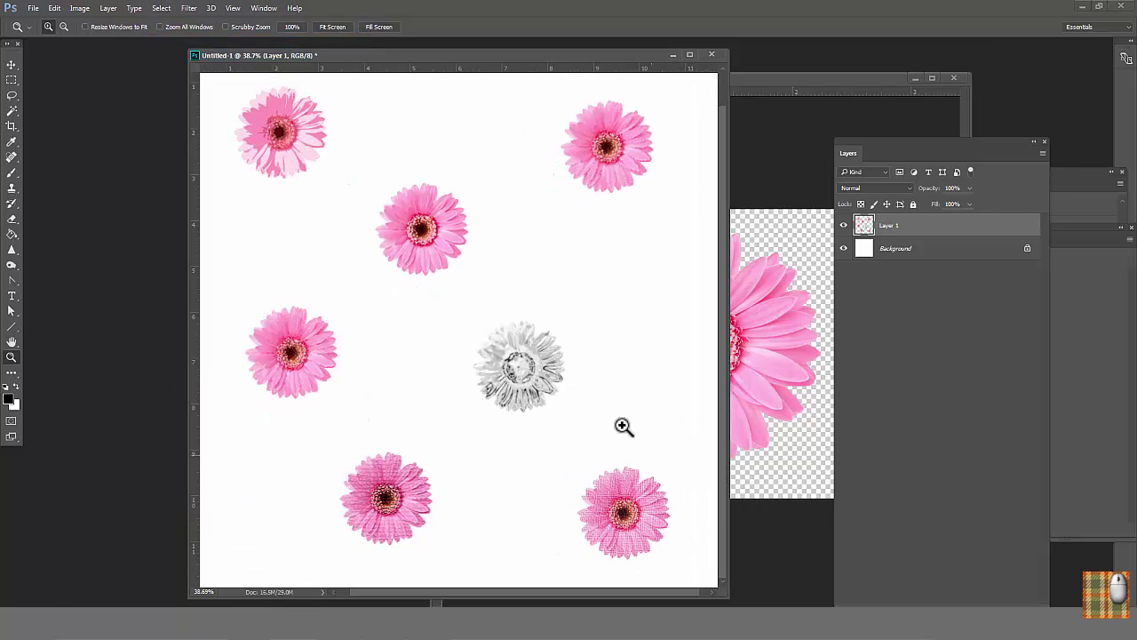
Examine the filtered gerberas up close to compare the different effects.
{"action": "left_click", "coordinate": [466, 309], "text": "ctrl"}
{"action": "left_click_drag", "start_coordinate": [469, 309], "coordinate": [549, 318]}
{"action": "left_click", "coordinate": [501, 342], "text": "alt"}
{"action": "left_click_drag", "start_coordinate": [478, 335], "coordinate": [495, 371]}
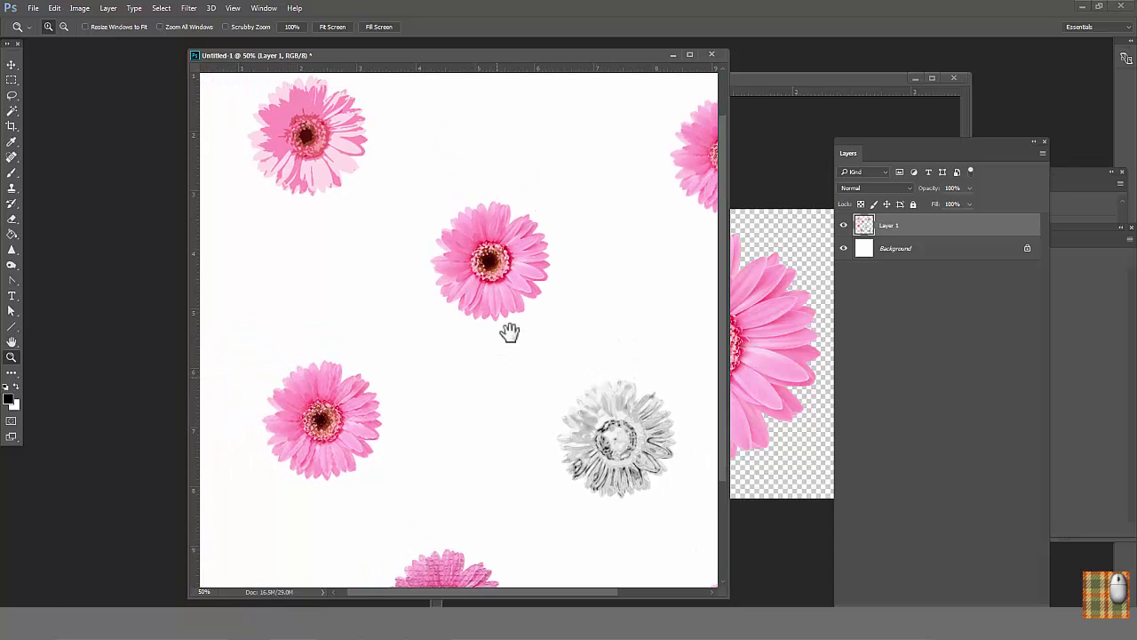
{"action": "left_click_drag", "start_coordinate": [551, 422], "coordinate": [551, 348]}
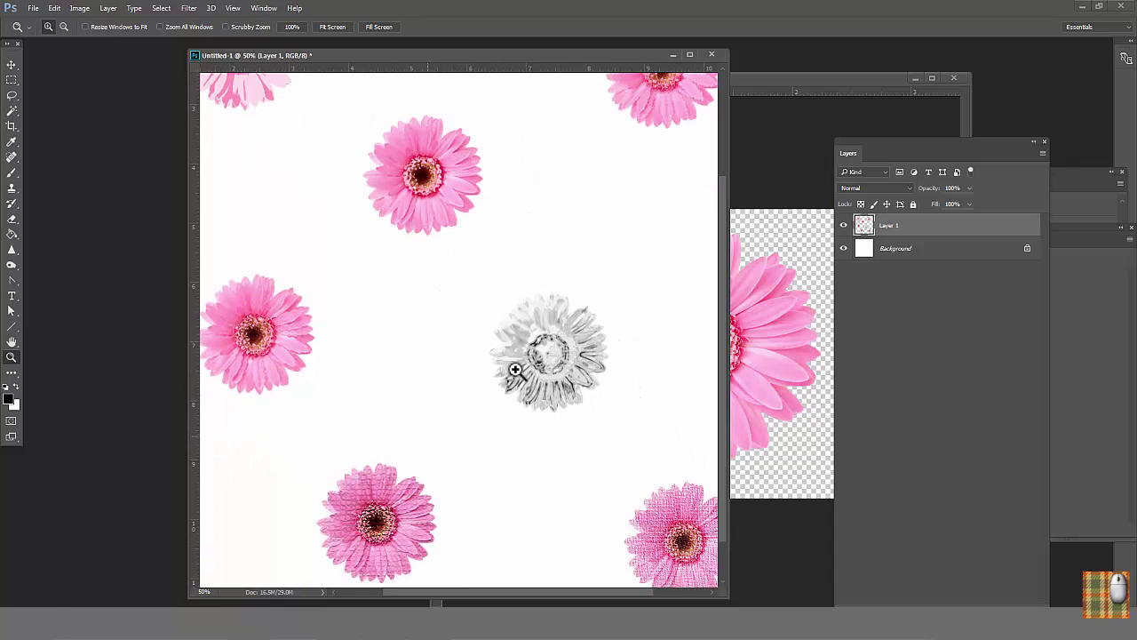
{"action": "left_click", "coordinate": [558, 366], "text": "alt"}
{"action": "left_click", "coordinate": [533, 457], "text": "alt"}
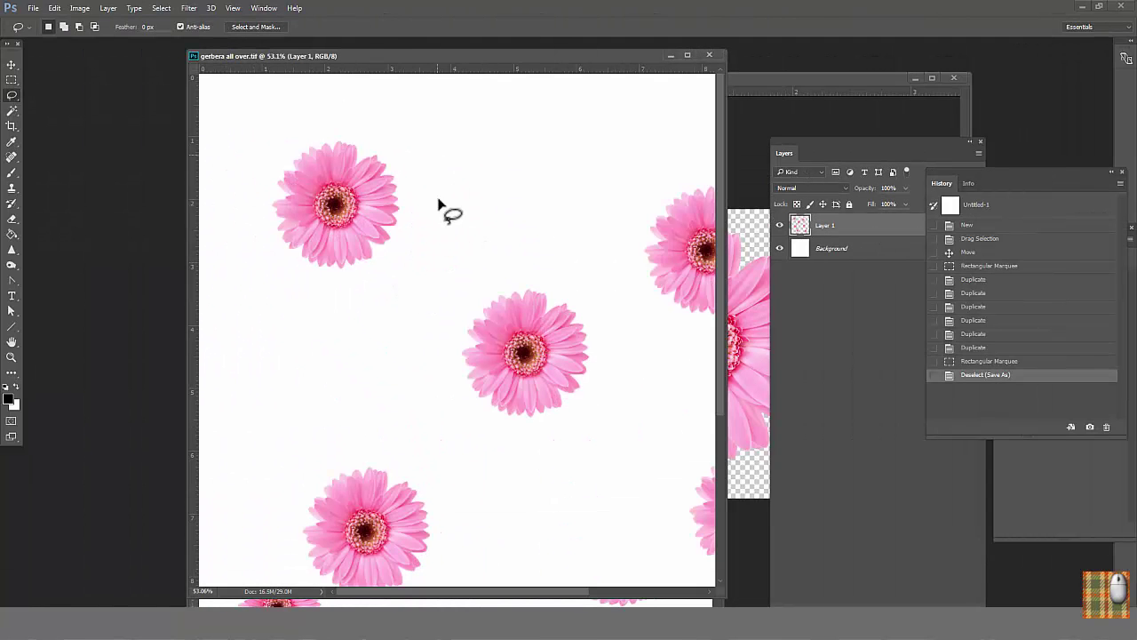
In gerbera all over.tif, lasso the upper-left gerbera and open Liquify with the Forward Warp tool at Size 121, Density 29 and Pressure 95.
{"action": "left_click_drag", "start_coordinate": [434, 155], "coordinate": [433, 149]}
{"action": "left_click", "coordinate": [188, 8]}
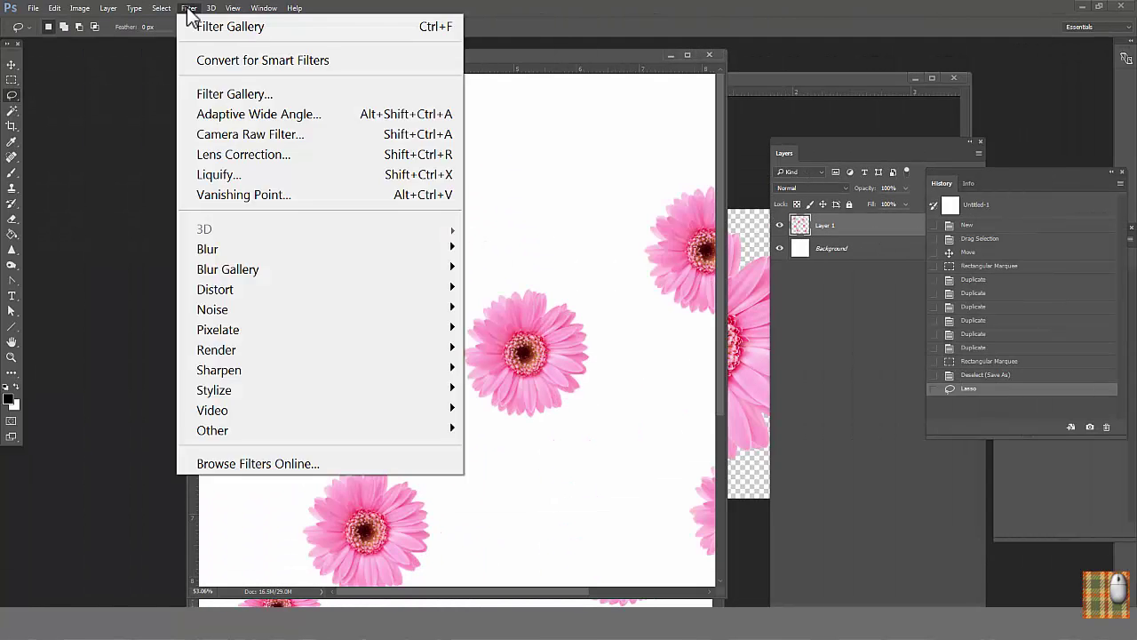
{"action": "left_click", "coordinate": [219, 175]}
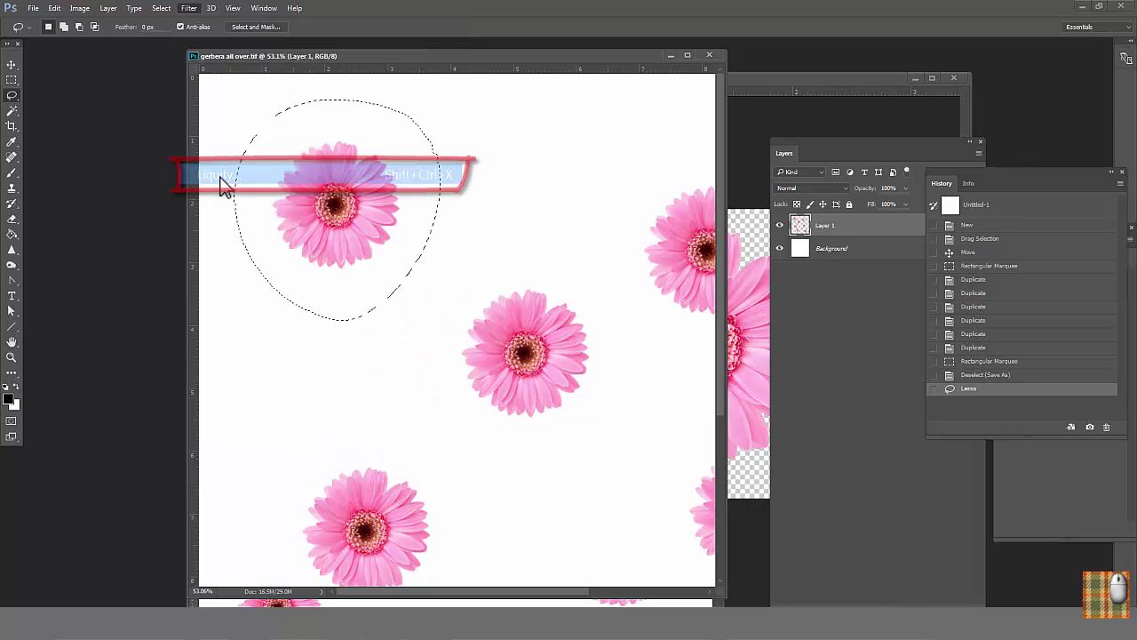
{"action": "left_click", "coordinate": [18, 49]}
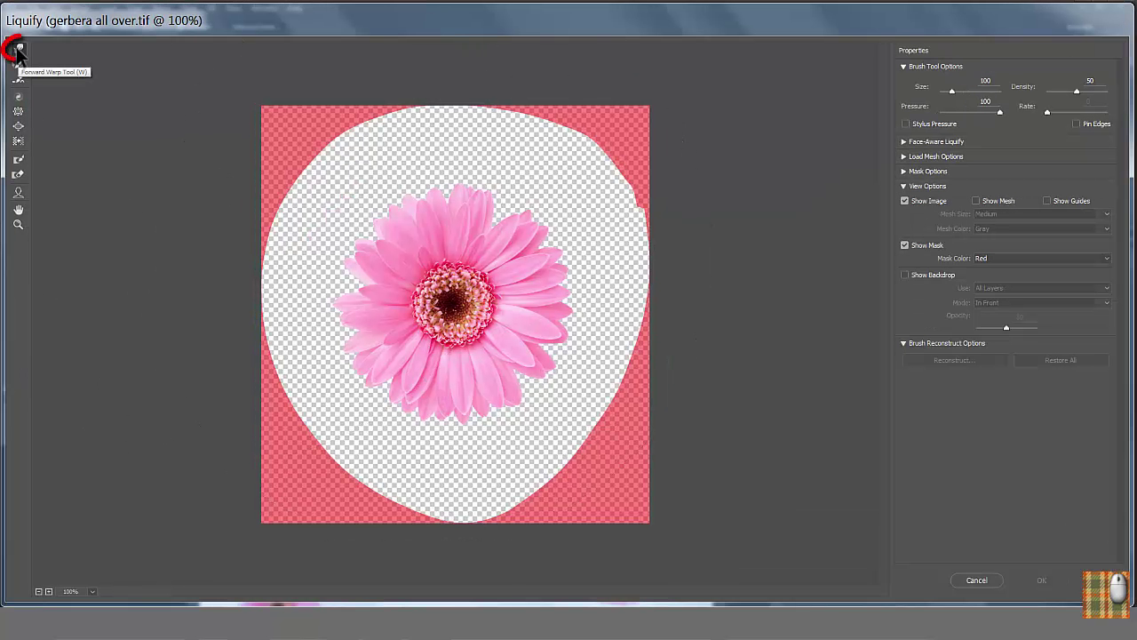
{"action": "left_click", "coordinate": [999, 111]}
{"action": "left_click_drag", "start_coordinate": [1074, 88], "coordinate": [1067, 91]}
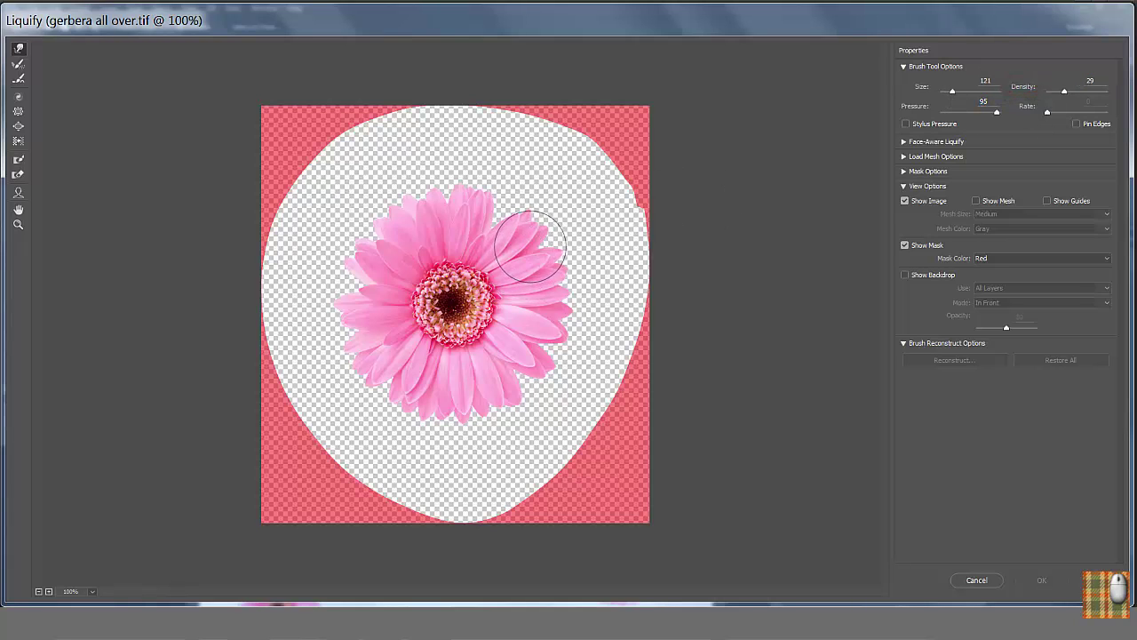
Warp the upper-left gerbera's petals outward around the whole flower and apply the Liquify changes.
{"action": "left_click_drag", "start_coordinate": [559, 223], "coordinate": [465, 191]}
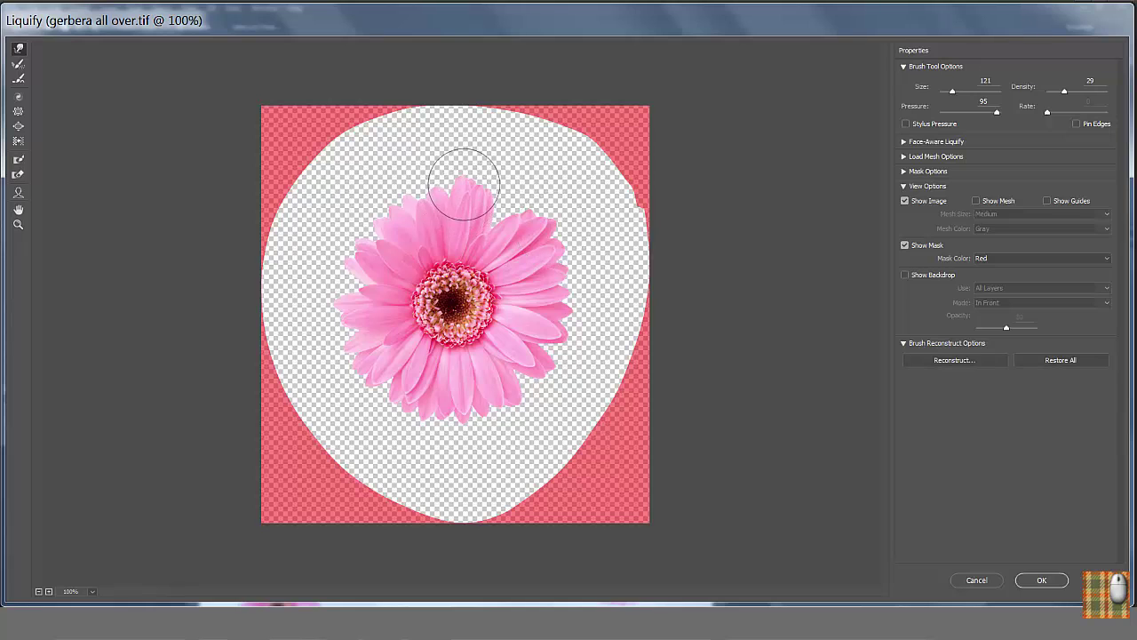
{"action": "left_click_drag", "start_coordinate": [393, 233], "coordinate": [355, 225]}
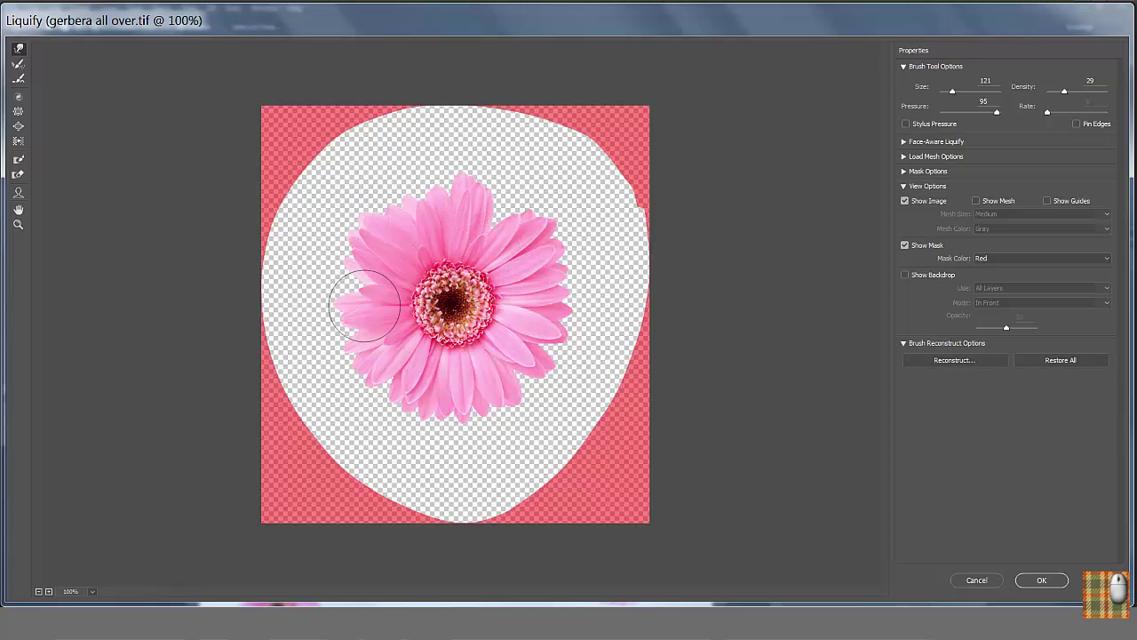
{"action": "left_click_drag", "start_coordinate": [365, 311], "coordinate": [312, 334]}
{"action": "left_click_drag", "start_coordinate": [394, 381], "coordinate": [376, 404]}
{"action": "left_click_drag", "start_coordinate": [375, 362], "coordinate": [358, 373]}
{"action": "mouse_move", "coordinate": [475, 398]}
{"action": "left_mouse_down"}
{"action": "mouse_move", "coordinate": [479, 421]}
{"action": "mouse_move", "coordinate": [408, 429]}
{"action": "left_mouse_up"}
{"action": "mouse_move", "coordinate": [552, 370]}
{"action": "left_mouse_down"}
{"action": "mouse_move", "coordinate": [590, 364]}
{"action": "mouse_move", "coordinate": [566, 216]}
{"action": "mouse_move", "coordinate": [475, 192]}
{"action": "mouse_move", "coordinate": [406, 189]}
{"action": "left_mouse_up"}
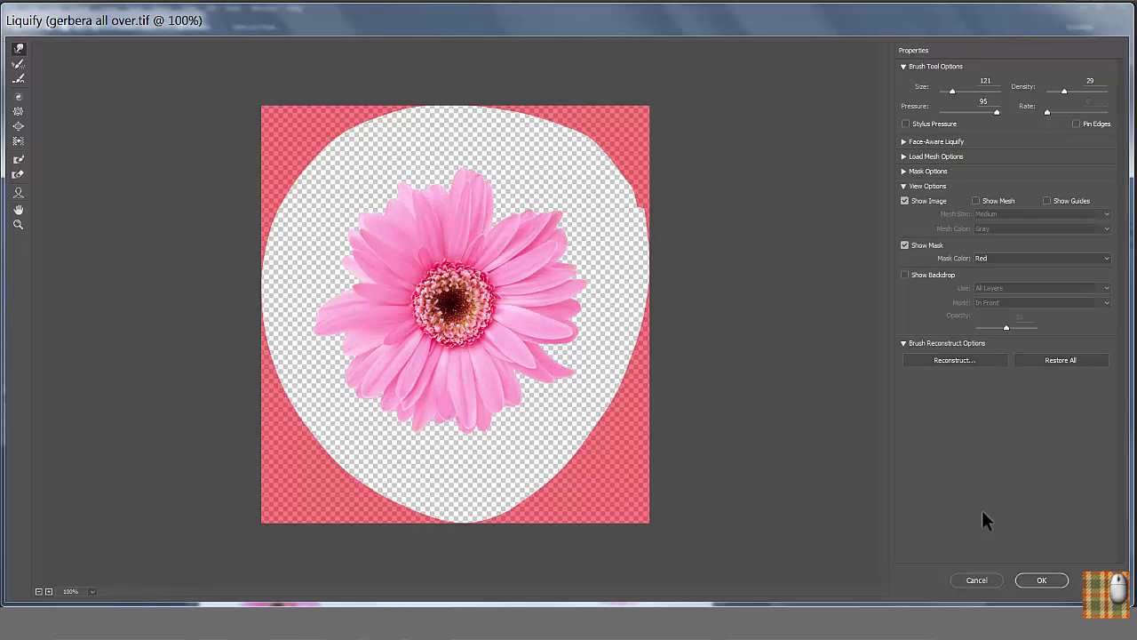
{"action": "left_click", "coordinate": [1040, 579]}
Lasso the upper-middle gerbera and pull several of its petals outward in Liquify with the Forward Warp tool.
{"action": "scroll", "coordinate": [508, 465], "scroll_direction": "right", "scroll_amount": 3}
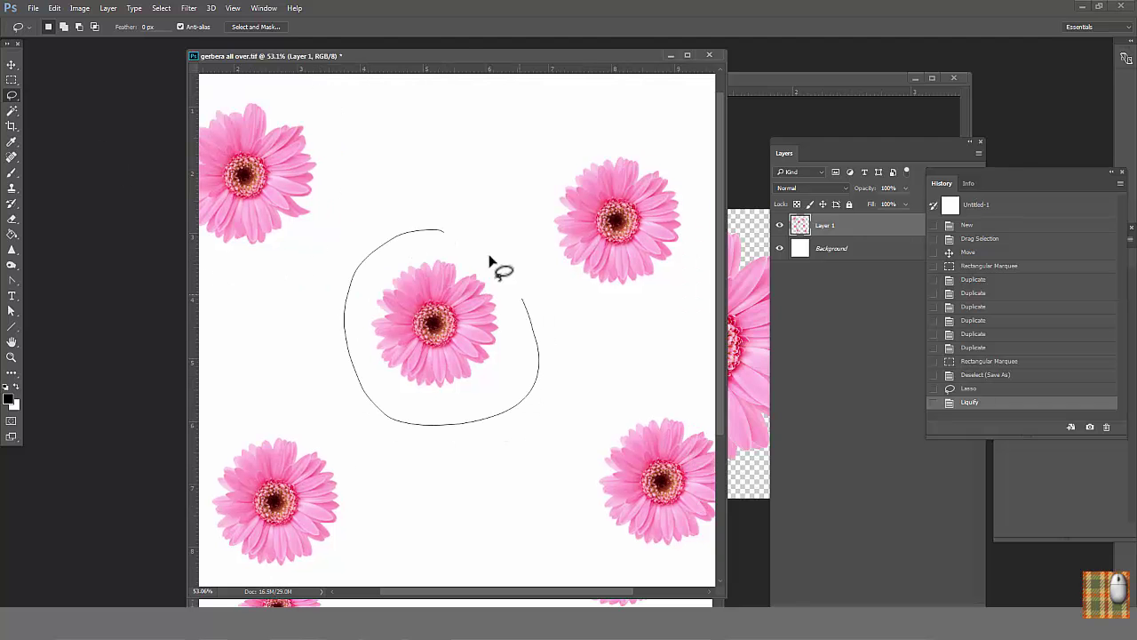
{"action": "left_click", "coordinate": [189, 8]}
{"action": "mouse_move", "coordinate": [463, 244]}
{"action": "left_mouse_down"}
{"action": "mouse_move", "coordinate": [453, 236]}
{"action": "mouse_move", "coordinate": [500, 217]}
{"action": "left_mouse_up"}
{"action": "left_click", "coordinate": [215, 172]}
{"action": "left_click_drag", "start_coordinate": [496, 388], "coordinate": [519, 395]}
{"action": "mouse_move", "coordinate": [547, 349]}
{"action": "left_mouse_down"}
{"action": "mouse_move", "coordinate": [579, 338]}
{"action": "mouse_move", "coordinate": [563, 363]}
{"action": "mouse_move", "coordinate": [579, 356]}
{"action": "left_mouse_up"}
{"action": "mouse_move", "coordinate": [361, 230]}
{"action": "left_mouse_down"}
{"action": "mouse_move", "coordinate": [406, 191]}
{"action": "mouse_move", "coordinate": [405, 167]}
{"action": "left_mouse_up"}
{"action": "mouse_move", "coordinate": [512, 208]}
{"action": "left_mouse_down"}
{"action": "mouse_move", "coordinate": [521, 189]}
{"action": "mouse_move", "coordinate": [485, 188]}
{"action": "left_mouse_up"}
Enlarge the upper-middle gerbera's centre with the Bloat tool, using brush sizes 265 and 121 at Density 50 and Rate 80.
{"action": "left_click", "coordinate": [18, 126]}
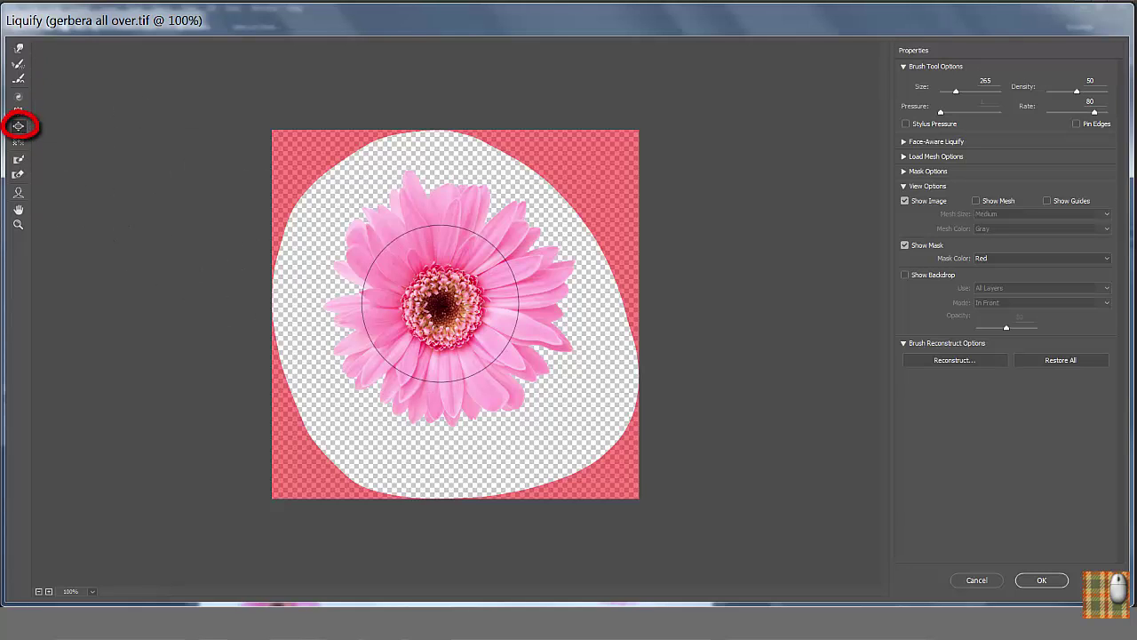
{"action": "left_click_drag", "start_coordinate": [444, 308], "coordinate": [467, 292]}
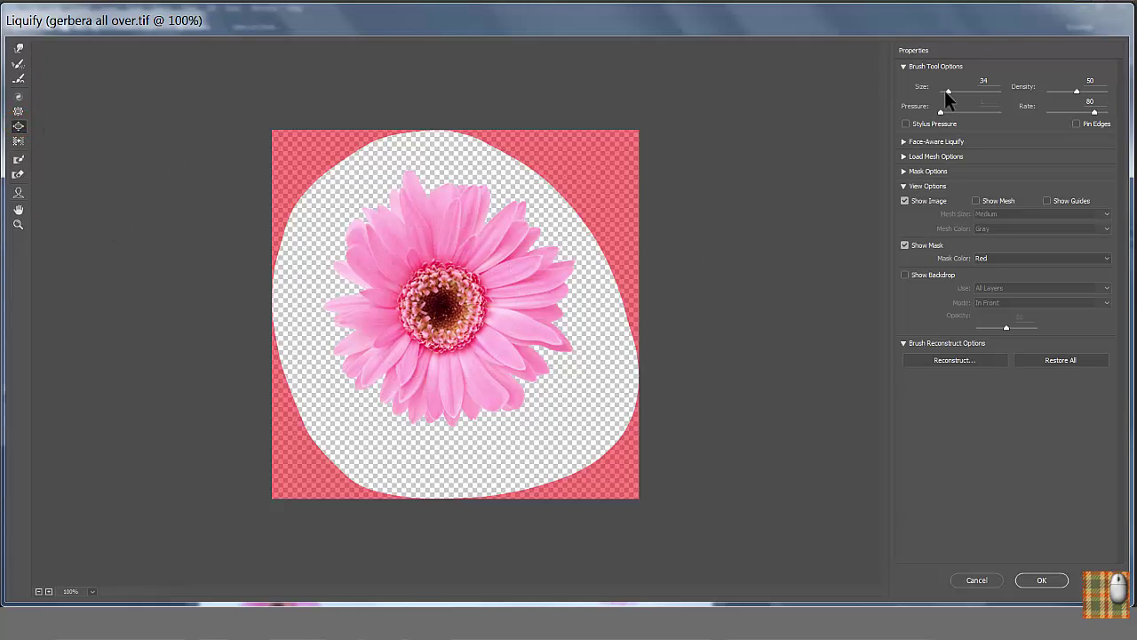
{"action": "left_click", "coordinate": [443, 307]}
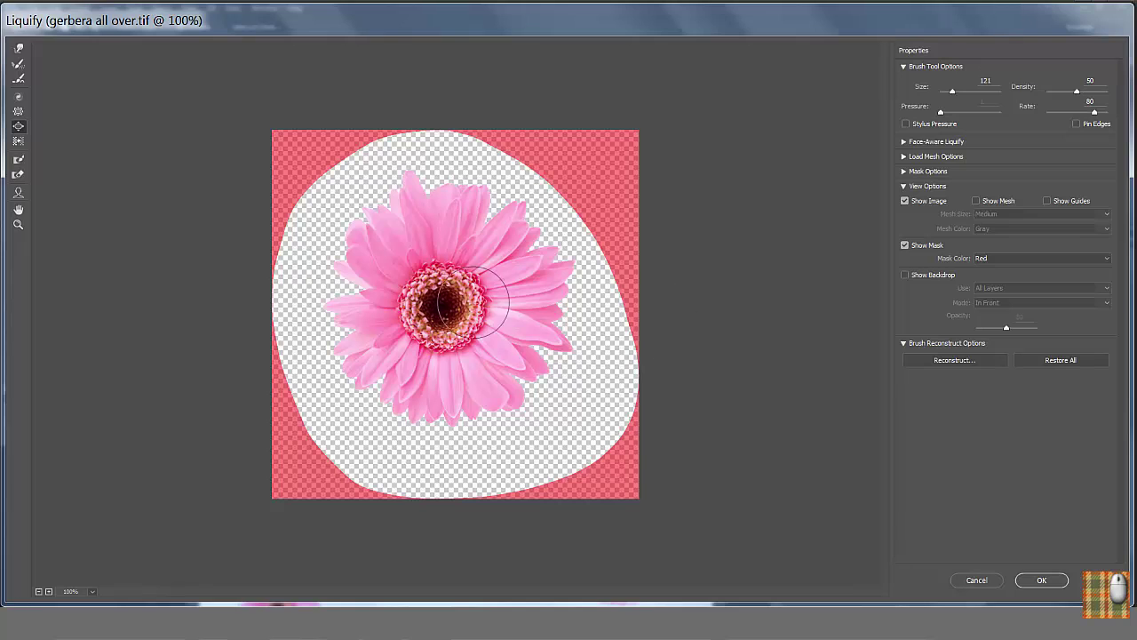
Nudge the edge of the upper-middle gerbera's centre with the Forward Warp tool at Size 121 and apply the Liquify changes.
{"action": "key", "text": "w"}
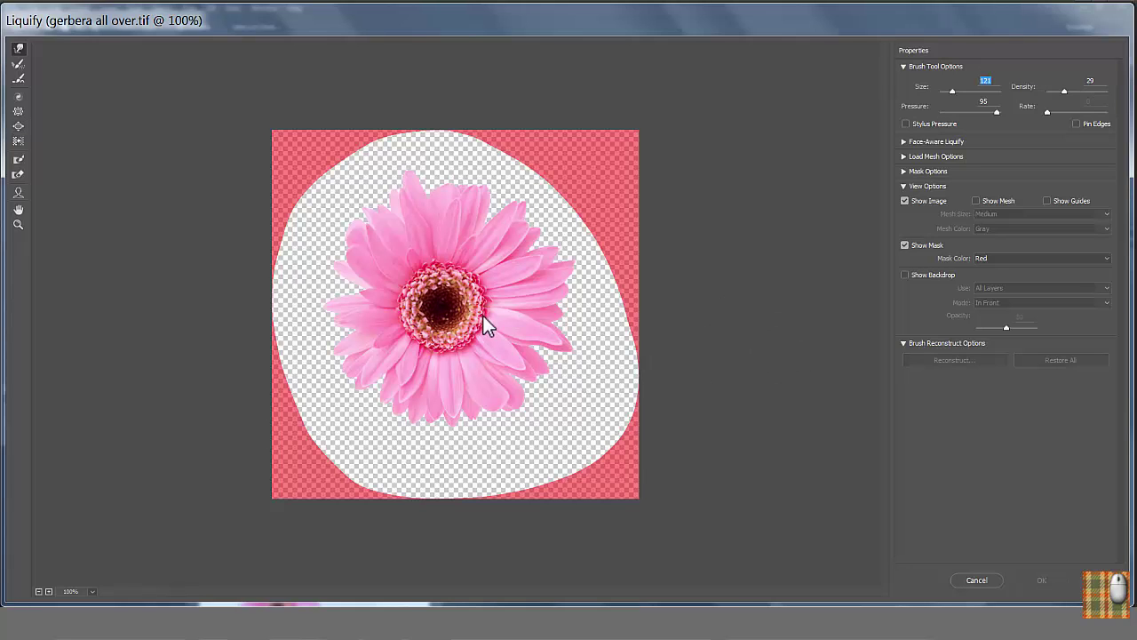
{"action": "key", "text": "b"}
{"action": "left_click", "coordinate": [20, 50]}
{"action": "left_click_drag", "start_coordinate": [467, 353], "coordinate": [429, 351]}
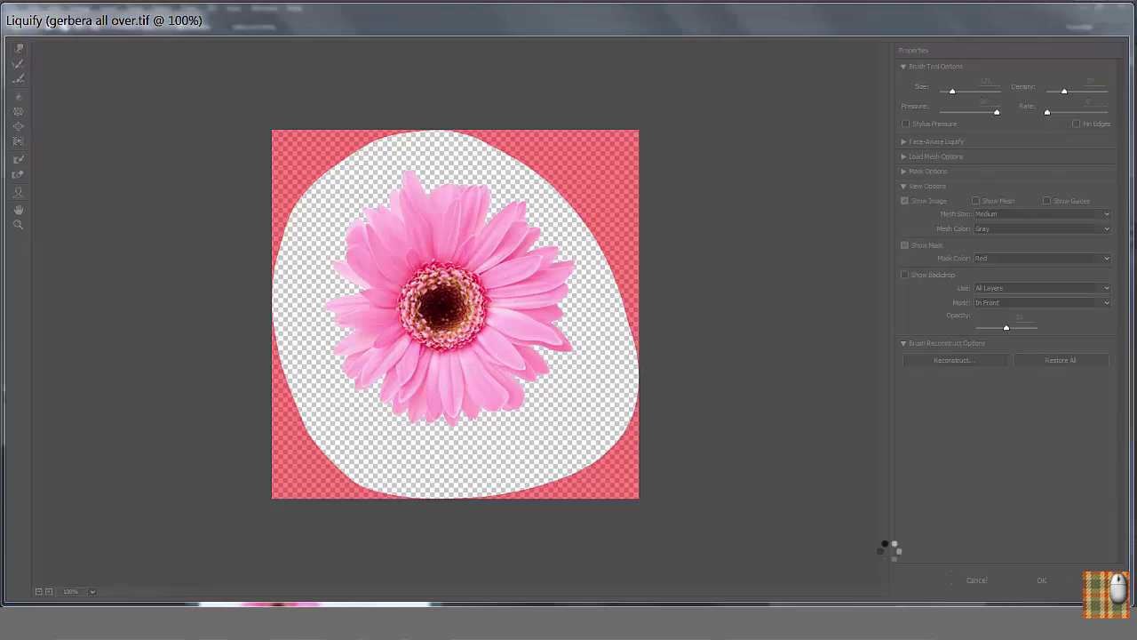
{"action": "left_click", "coordinate": [1041, 577]}
Lasso the upper-right gerbera and shrink its centre in Liquify with the Pucker tool at Size 235, Density 68 and Rate 80.
{"action": "left_click_drag", "start_coordinate": [536, 424], "coordinate": [409, 427]}
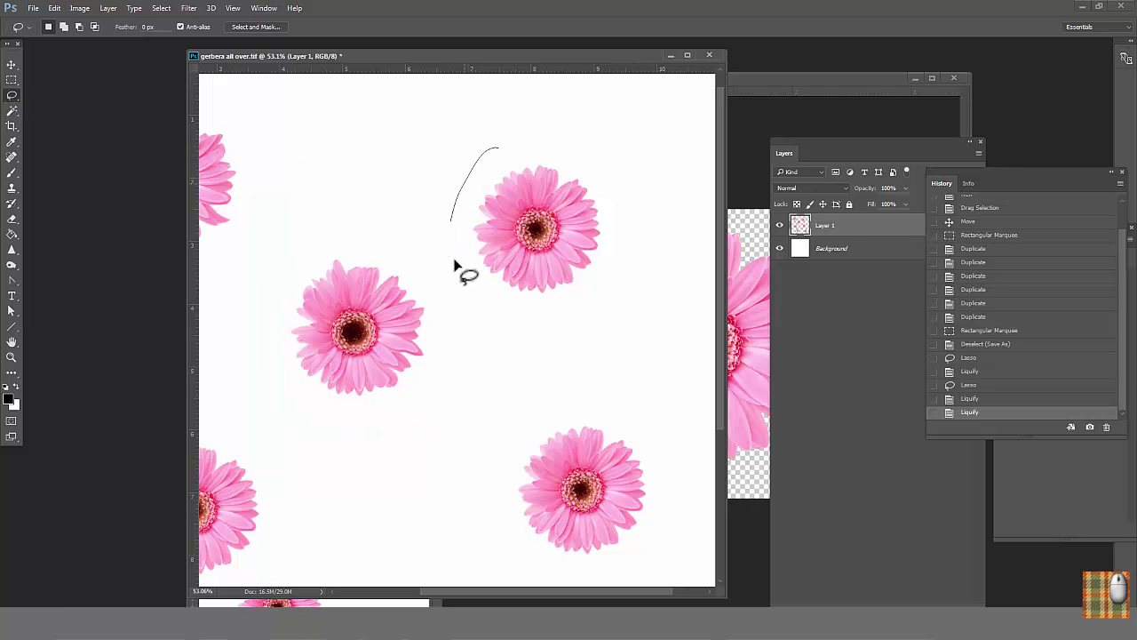
{"action": "left_click_drag", "start_coordinate": [626, 192], "coordinate": [502, 146]}
{"action": "left_click", "coordinate": [188, 8]}
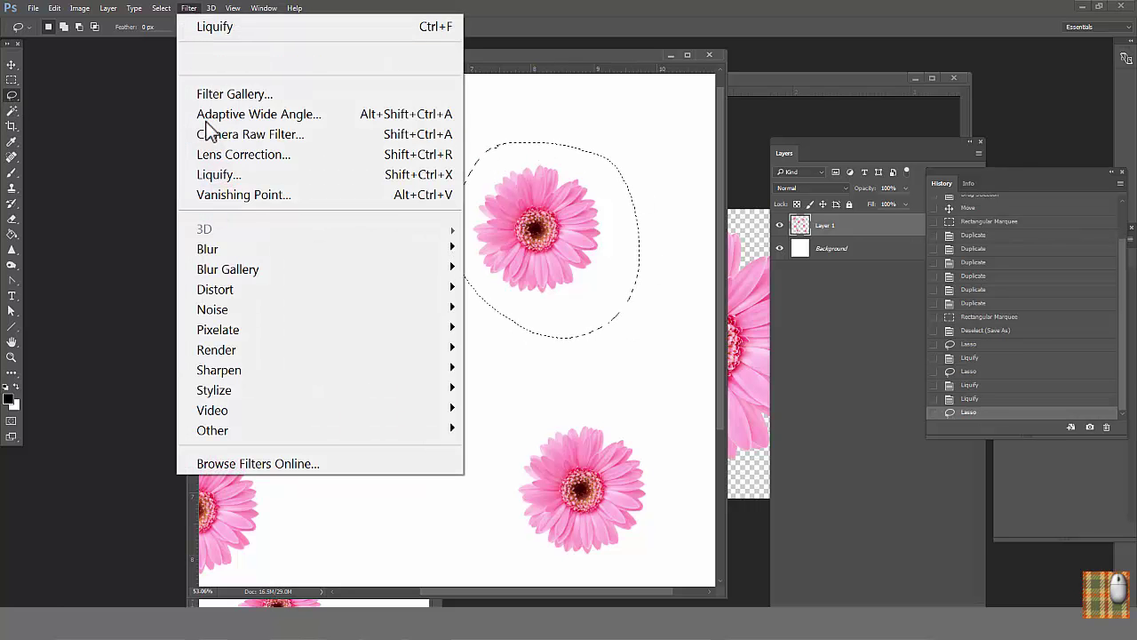
{"action": "left_click", "coordinate": [217, 176]}
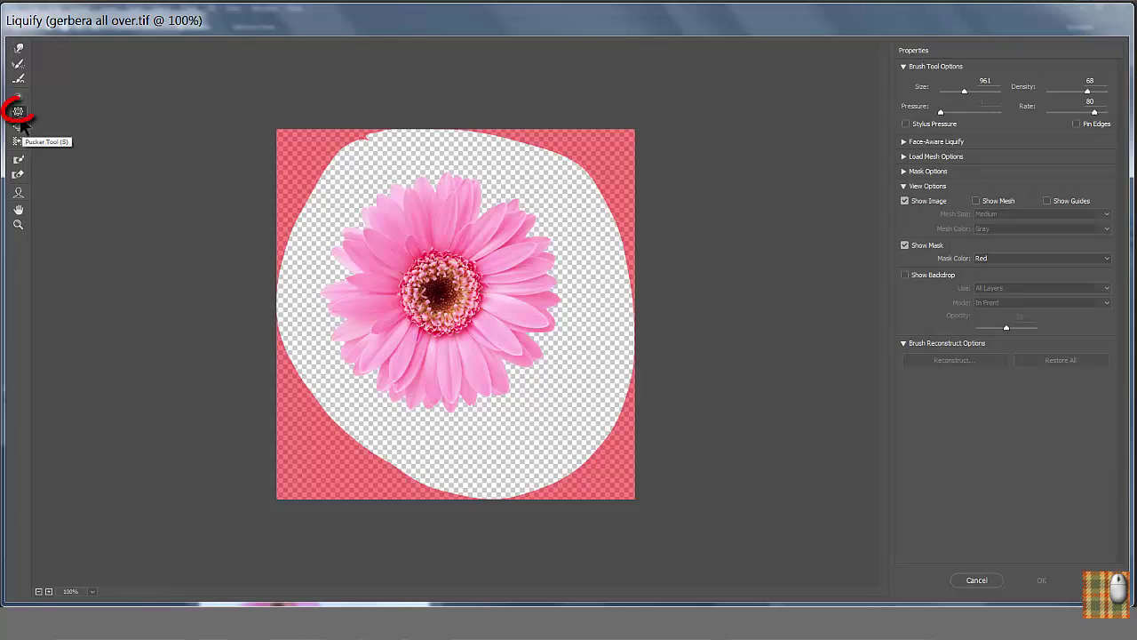
{"action": "left_click", "coordinate": [19, 115]}
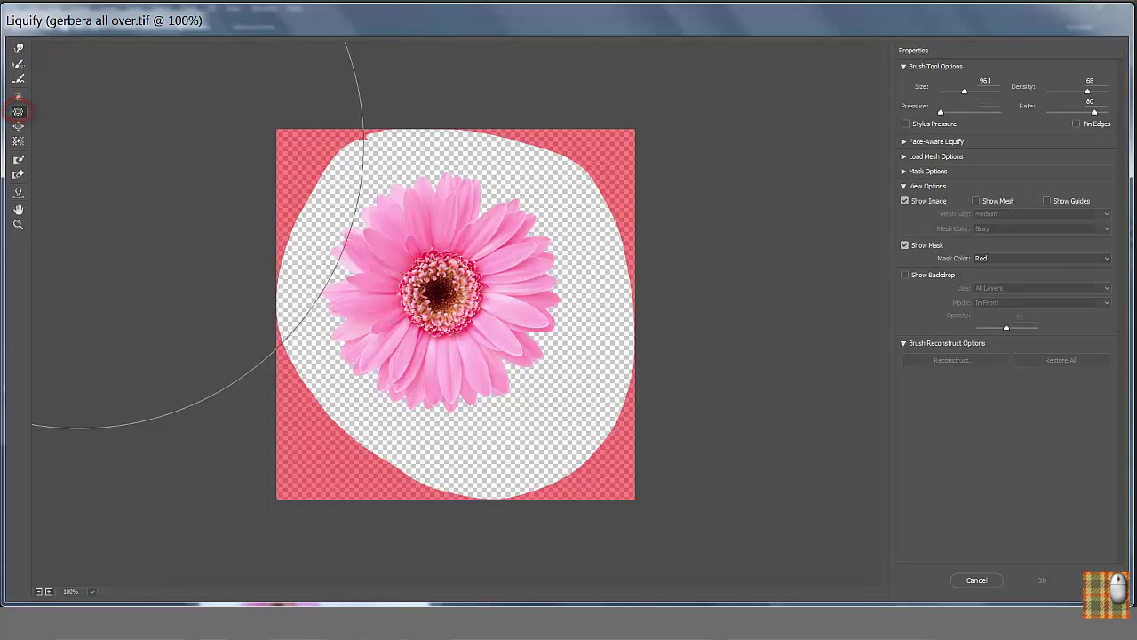
{"action": "left_click_drag", "start_coordinate": [955, 93], "coordinate": [954, 93]}
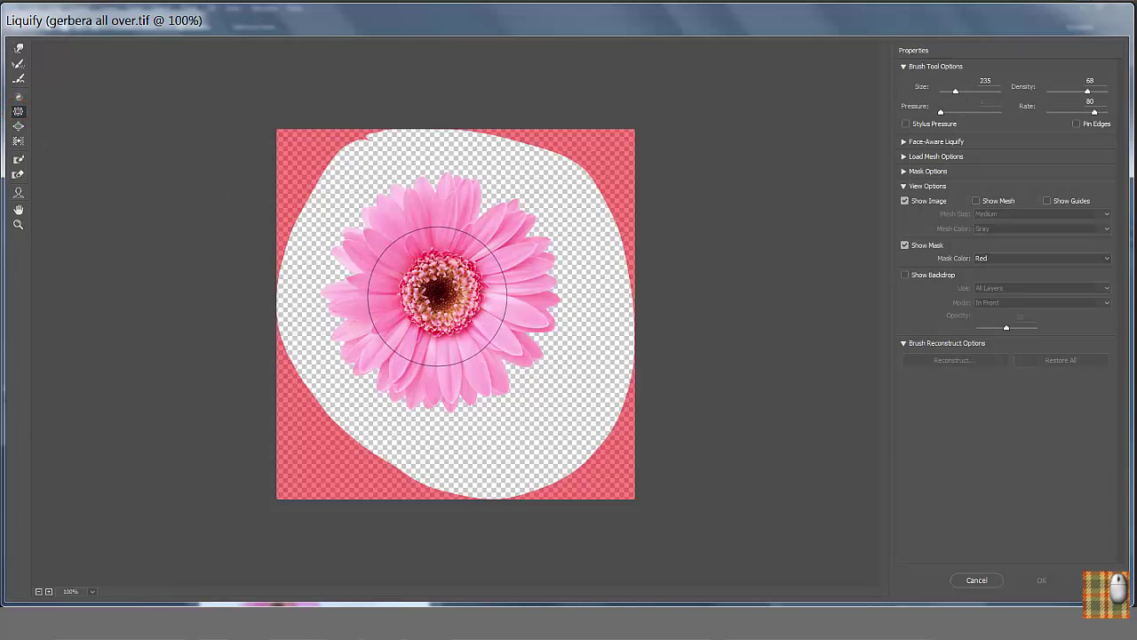
{"action": "left_click", "coordinate": [441, 292]}
{"action": "left_click", "coordinate": [440, 292]}
{"action": "left_click", "coordinate": [441, 292]}
{"action": "left_click", "coordinate": [441, 292]}
{"action": "left_click", "coordinate": [441, 292]}
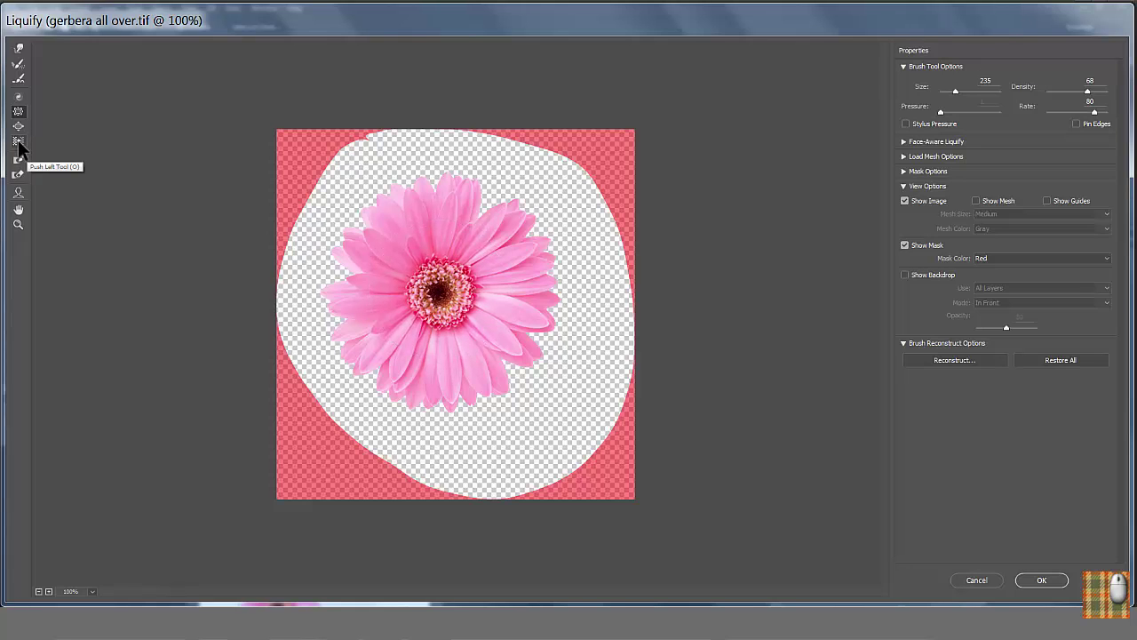
Shift the upper-right gerbera's outer petals with the Push Left tool at Size 100, Density 50 and Pressure 100, and apply the Liquify changes.
{"action": "left_click", "coordinate": [18, 141]}
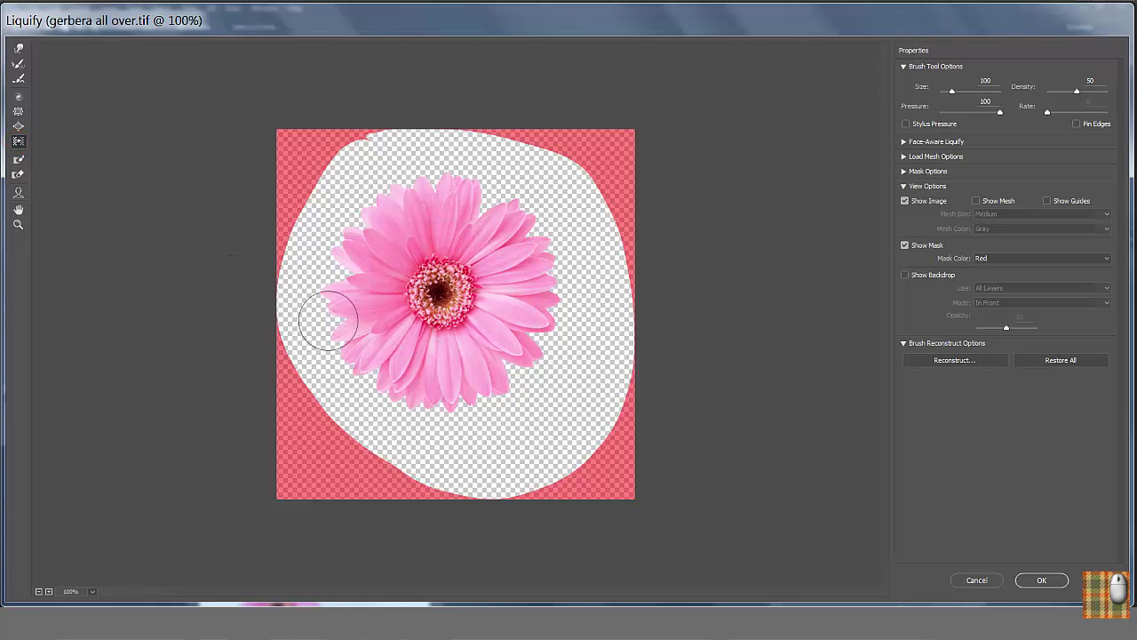
{"action": "left_click_drag", "start_coordinate": [344, 278], "coordinate": [361, 226]}
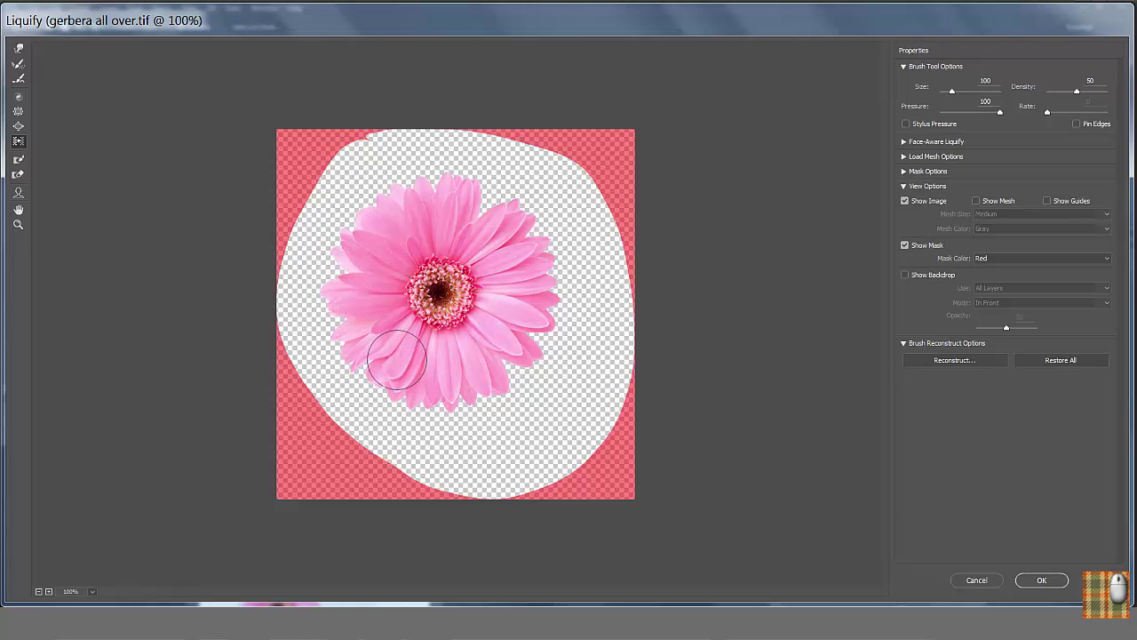
{"action": "left_click_drag", "start_coordinate": [526, 360], "coordinate": [550, 313]}
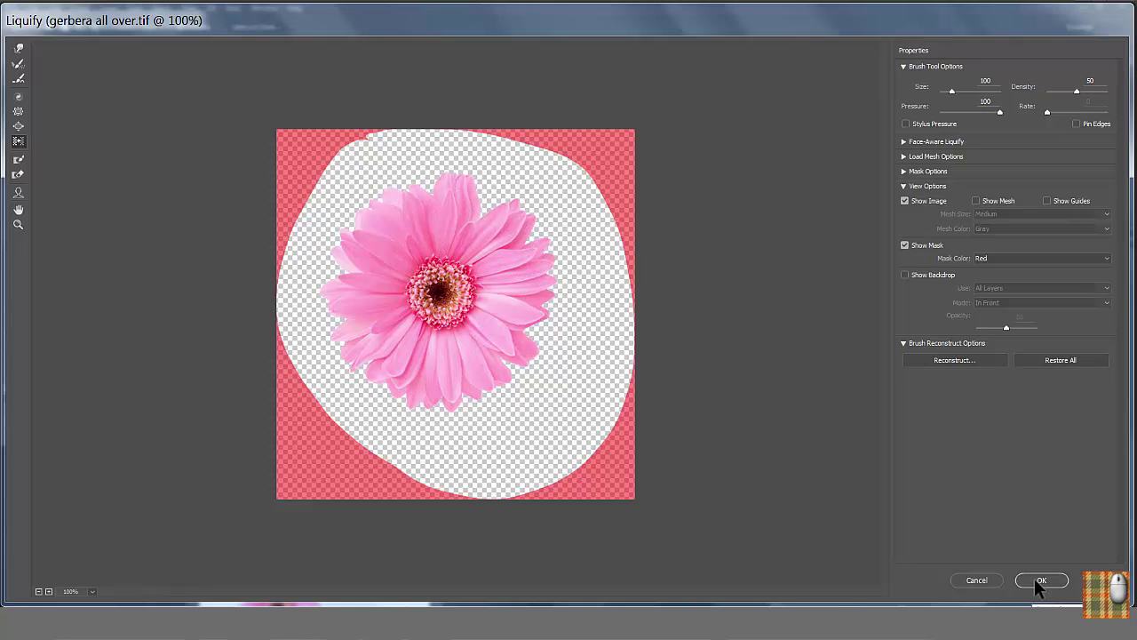
Lasso the middle-left gerbera and pull several of its petals outward in Liquify with the Forward Warp tool.
{"action": "left_click_drag", "start_coordinate": [320, 353], "coordinate": [455, 388]}
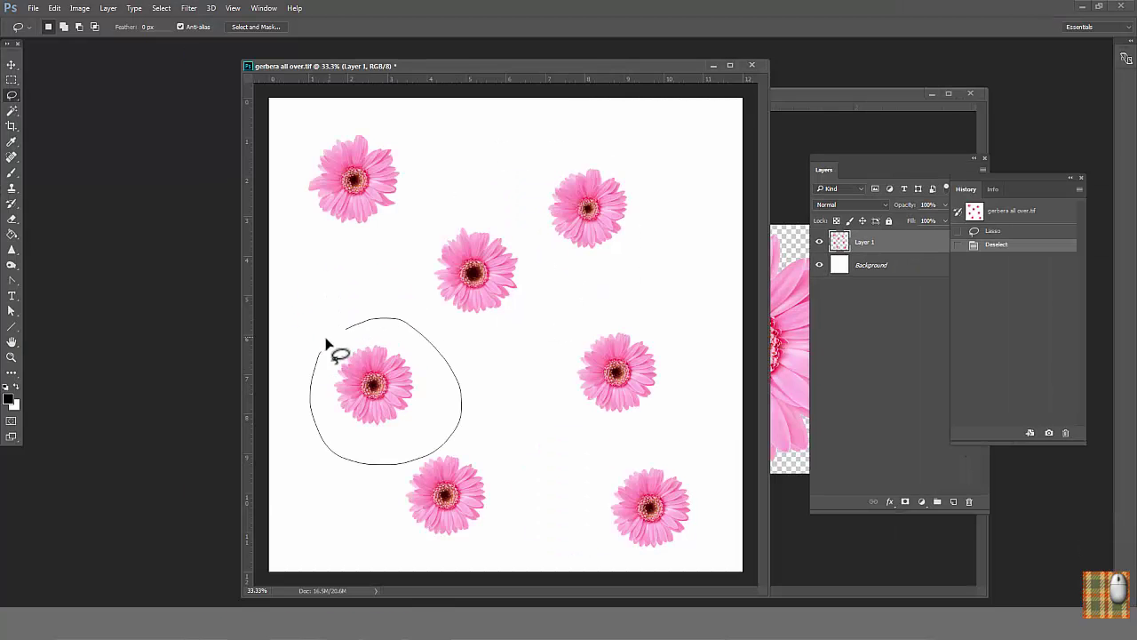
{"action": "left_click_drag", "start_coordinate": [318, 354], "coordinate": [317, 356]}
{"action": "left_click", "coordinate": [189, 8]}
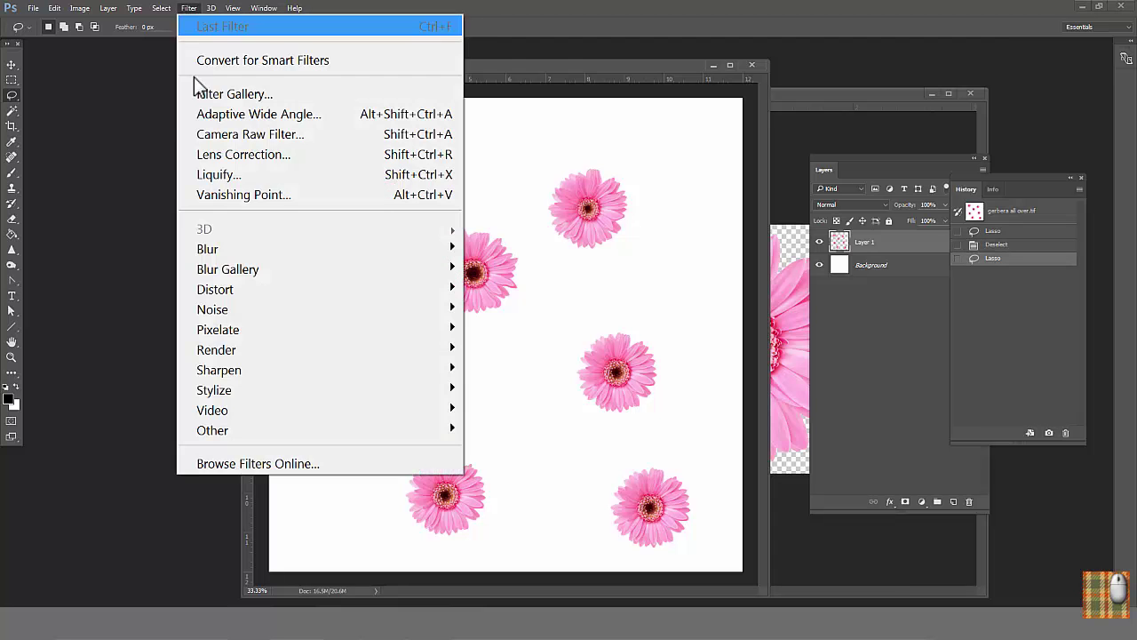
{"action": "left_click", "coordinate": [213, 172]}
{"action": "mouse_move", "coordinate": [538, 274]}
{"action": "left_mouse_down"}
{"action": "mouse_move", "coordinate": [456, 293]}
{"action": "mouse_move", "coordinate": [526, 255]}
{"action": "mouse_move", "coordinate": [486, 209]}
{"action": "mouse_move", "coordinate": [521, 203]}
{"action": "left_mouse_up"}
{"action": "left_click_drag", "start_coordinate": [320, 298], "coordinate": [279, 318]}
{"action": "mouse_move", "coordinate": [315, 388]}
{"action": "left_mouse_down"}
{"action": "mouse_move", "coordinate": [418, 395]}
{"action": "mouse_move", "coordinate": [459, 382]}
{"action": "mouse_move", "coordinate": [454, 337]}
{"action": "mouse_move", "coordinate": [495, 380]}
{"action": "mouse_move", "coordinate": [520, 364]}
{"action": "left_mouse_up"}
{"action": "left_click_drag", "start_coordinate": [398, 217], "coordinate": [414, 188]}
{"action": "left_click_drag", "start_coordinate": [508, 273], "coordinate": [532, 278]}
Shrink the middle-left gerbera's centre with the Pucker tool at Size 235, Density 68 and Rate 80, and apply the Liquify changes.
{"action": "mouse_move", "coordinate": [437, 298]}
{"action": "left_mouse_down"}
{"action": "mouse_move", "coordinate": [448, 299]}
{"action": "mouse_move", "coordinate": [415, 312]}
{"action": "mouse_move", "coordinate": [424, 322]}
{"action": "left_mouse_up"}
{"action": "mouse_move", "coordinate": [388, 279]}
{"action": "left_mouse_down"}
{"action": "mouse_move", "coordinate": [407, 267]}
{"action": "mouse_move", "coordinate": [422, 297]}
{"action": "left_mouse_up"}
{"action": "left_click", "coordinate": [18, 109]}
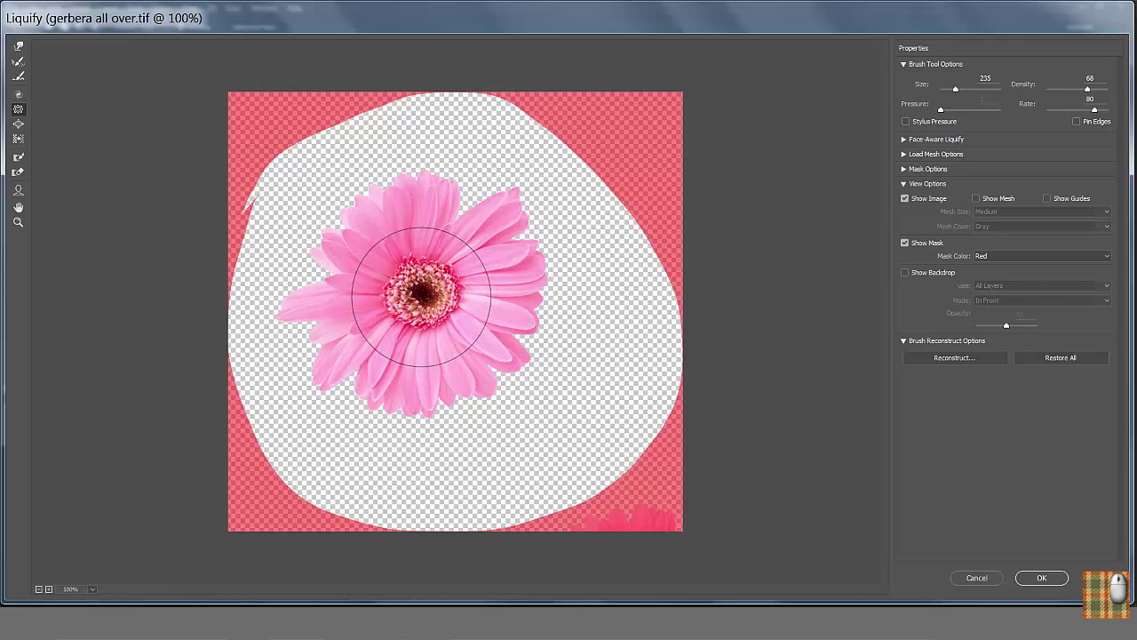
{"action": "left_click", "coordinate": [1042, 577]}
Lasso the middle-right gerbera and twirl it in Liquify with the Twirl tool at Size 235, Density 50, Pressure 100 and Rate 80.
{"action": "left_click_drag", "start_coordinate": [668, 405], "coordinate": [627, 321]}
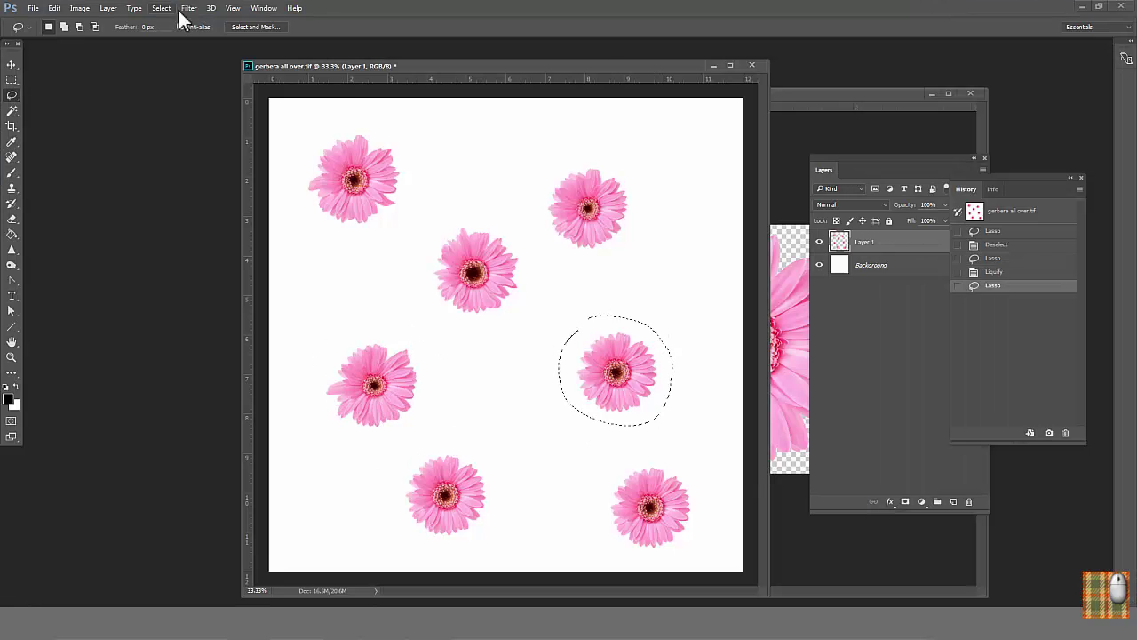
{"action": "left_click", "coordinate": [188, 8]}
{"action": "left_click", "coordinate": [233, 174]}
{"action": "left_click", "coordinate": [19, 96]}
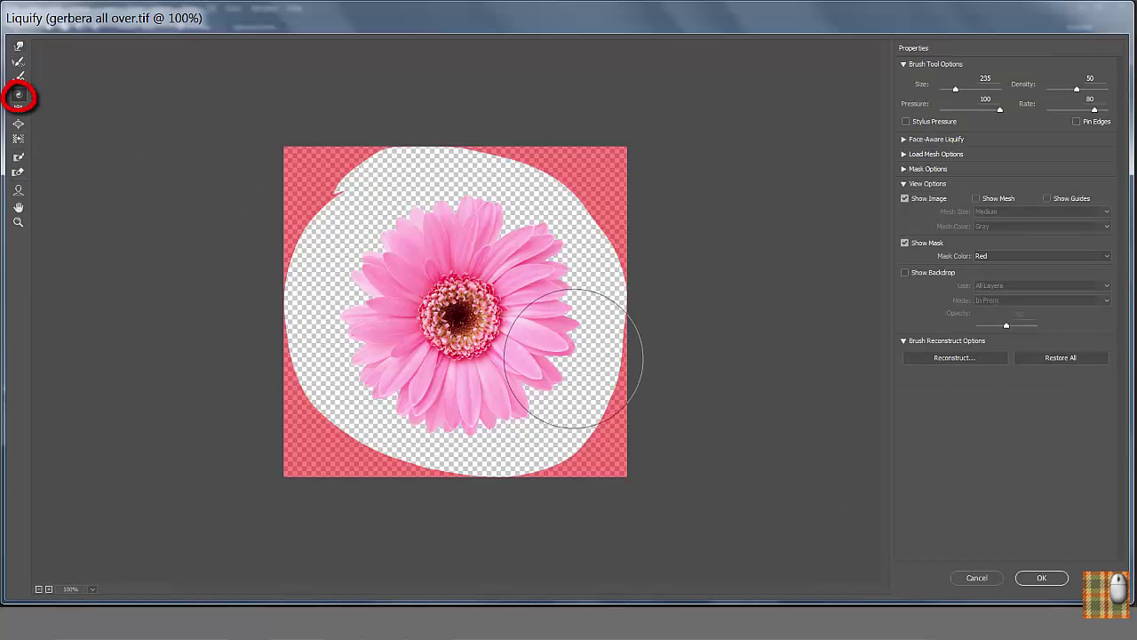
{"action": "mouse_move", "coordinate": [574, 358]}
{"action": "left_mouse_down"}
{"action": "mouse_move", "coordinate": [500, 395]}
{"action": "mouse_move", "coordinate": [355, 327]}
{"action": "mouse_move", "coordinate": [415, 339]}
{"action": "mouse_move", "coordinate": [393, 325]}
{"action": "mouse_move", "coordinate": [428, 248]}
{"action": "mouse_move", "coordinate": [447, 264]}
{"action": "mouse_move", "coordinate": [423, 306]}
{"action": "mouse_move", "coordinate": [433, 322]}
{"action": "mouse_move", "coordinate": [422, 347]}
{"action": "left_mouse_up"}
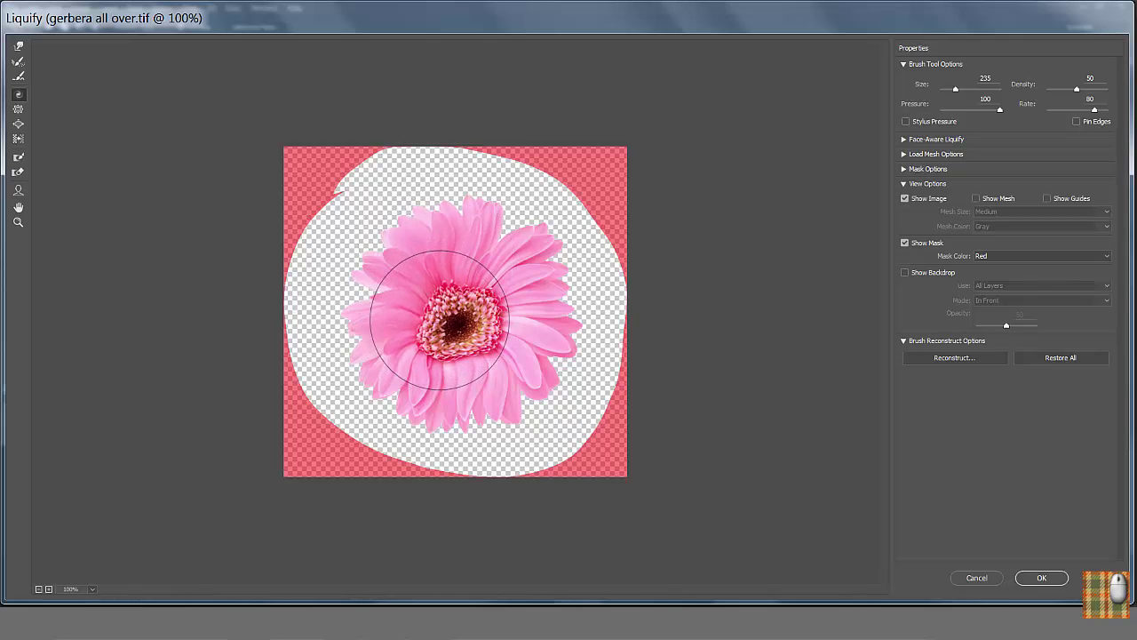
Brush back the middle-right gerbera's distortion with the Reconstruct tool, and twirl its outer petals using a smaller, denser brush.
{"action": "left_click", "coordinate": [19, 62]}
{"action": "mouse_move", "coordinate": [410, 338]}
{"action": "left_mouse_down"}
{"action": "mouse_move", "coordinate": [455, 365]}
{"action": "mouse_move", "coordinate": [505, 347]}
{"action": "mouse_move", "coordinate": [462, 280]}
{"action": "mouse_move", "coordinate": [342, 250]}
{"action": "mouse_move", "coordinate": [441, 279]}
{"action": "mouse_move", "coordinate": [508, 265]}
{"action": "mouse_move", "coordinate": [453, 299]}
{"action": "mouse_move", "coordinate": [489, 435]}
{"action": "mouse_move", "coordinate": [518, 384]}
{"action": "mouse_move", "coordinate": [482, 225]}
{"action": "left_mouse_up"}
{"action": "left_click", "coordinate": [18, 94]}
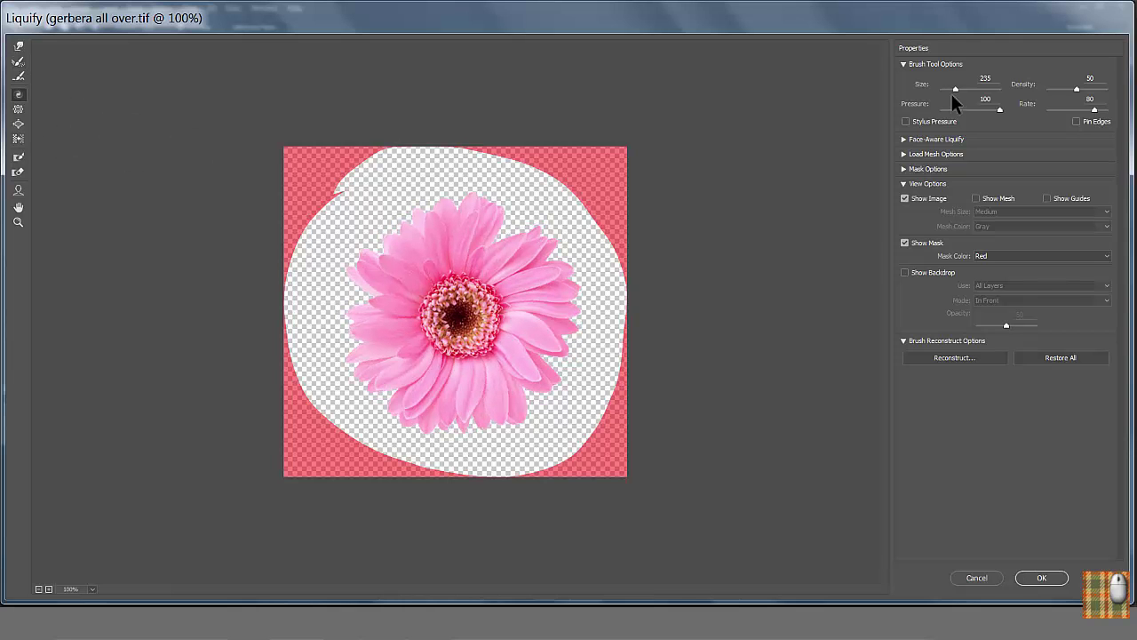
{"action": "left_click_drag", "start_coordinate": [952, 89], "coordinate": [948, 89]}
{"action": "left_click_drag", "start_coordinate": [1077, 89], "coordinate": [1089, 92]}
{"action": "mouse_move", "coordinate": [366, 276]}
{"action": "left_mouse_down"}
{"action": "mouse_move", "coordinate": [375, 241]}
{"action": "mouse_move", "coordinate": [468, 231]}
{"action": "mouse_move", "coordinate": [453, 200]}
{"action": "mouse_move", "coordinate": [541, 236]}
{"action": "mouse_move", "coordinate": [545, 226]}
{"action": "mouse_move", "coordinate": [562, 236]}
{"action": "mouse_move", "coordinate": [585, 347]}
{"action": "mouse_move", "coordinate": [501, 350]}
{"action": "mouse_move", "coordinate": [495, 338]}
{"action": "mouse_move", "coordinate": [422, 364]}
{"action": "mouse_move", "coordinate": [356, 347]}
{"action": "left_mouse_up"}
Warp the middle-right gerbera's outer petals with the Forward Warp tool at Size 121, Density 29 and Pressure 95, apply the changes and deselect.
{"action": "left_click", "coordinate": [18, 62]}
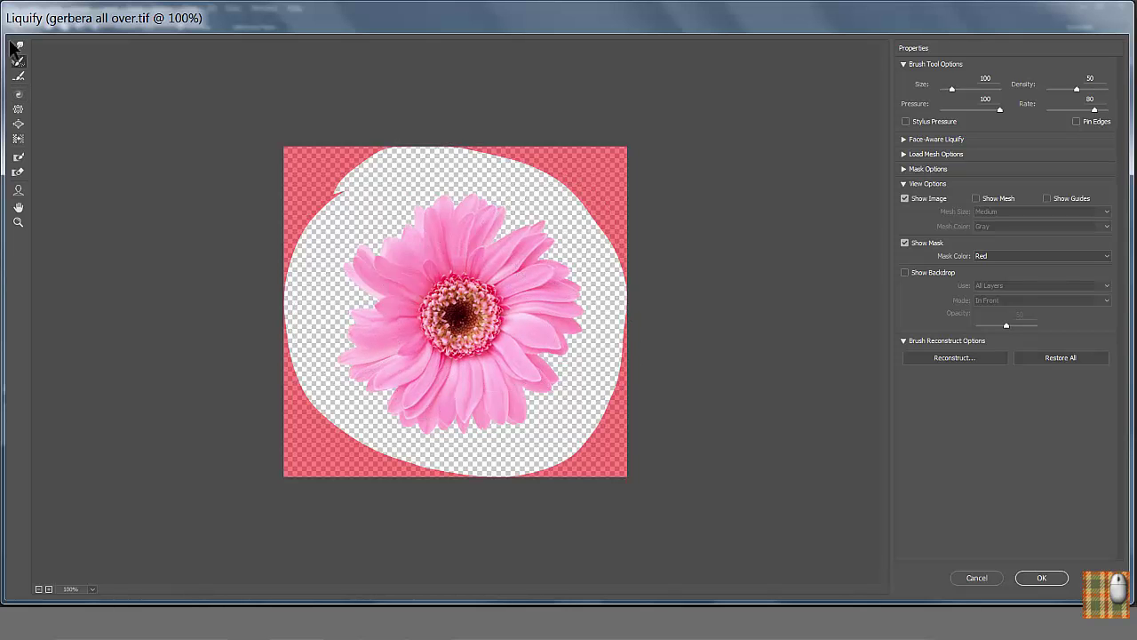
{"action": "left_click", "coordinate": [16, 45]}
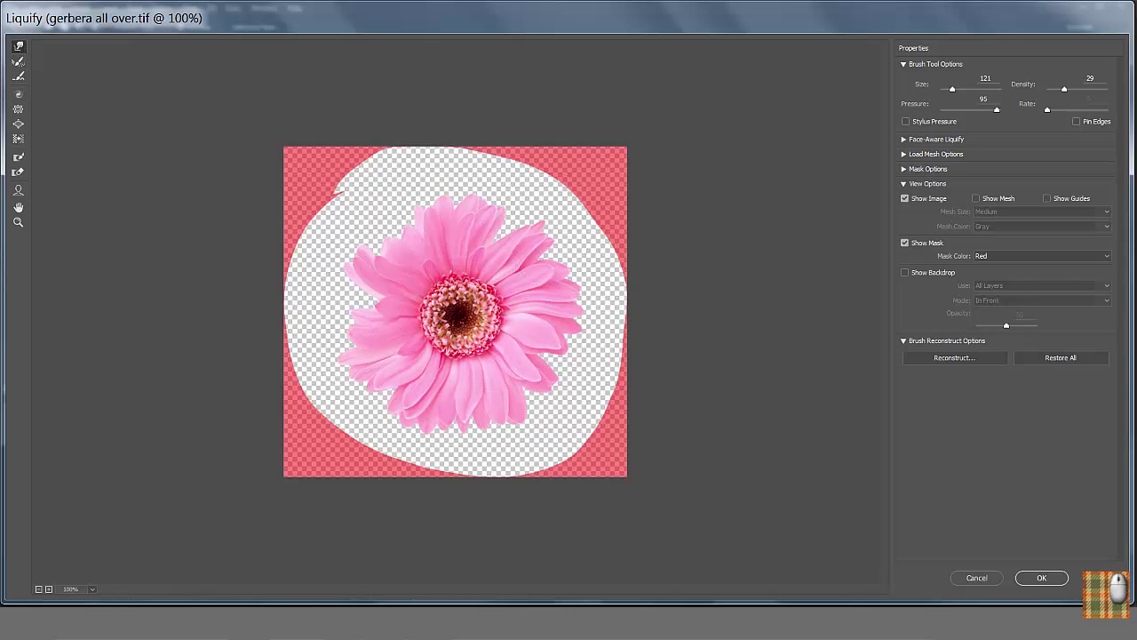
{"action": "mouse_move", "coordinate": [352, 378]}
{"action": "left_mouse_down"}
{"action": "mouse_move", "coordinate": [372, 409]}
{"action": "mouse_move", "coordinate": [507, 427]}
{"action": "mouse_move", "coordinate": [596, 360]}
{"action": "mouse_move", "coordinate": [496, 216]}
{"action": "mouse_move", "coordinate": [446, 182]}
{"action": "mouse_move", "coordinate": [404, 195]}
{"action": "left_mouse_up"}
{"action": "left_click", "coordinate": [1040, 579]}
{"action": "key", "text": "ctrl+d"}
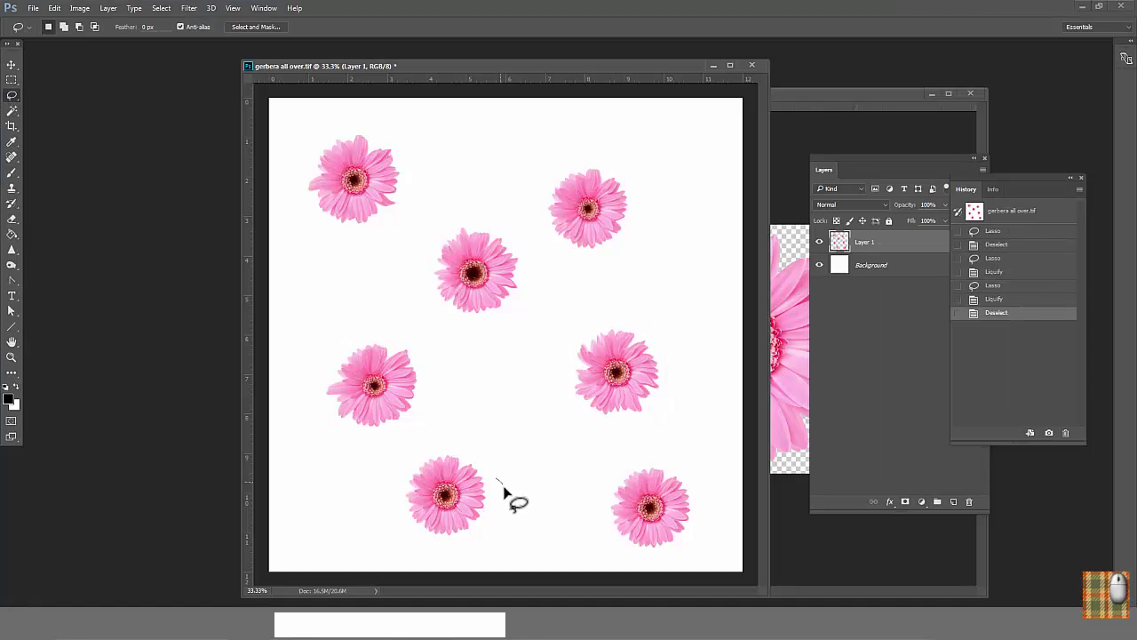
Lasso the lower-left gerbera and push its centre down and to the right in Liquify with an enlarged Forward Warp brush.
{"action": "left_click_drag", "start_coordinate": [397, 497], "coordinate": [449, 434]}
{"action": "left_click", "coordinate": [189, 9]}
{"action": "left_click", "coordinate": [213, 173]}
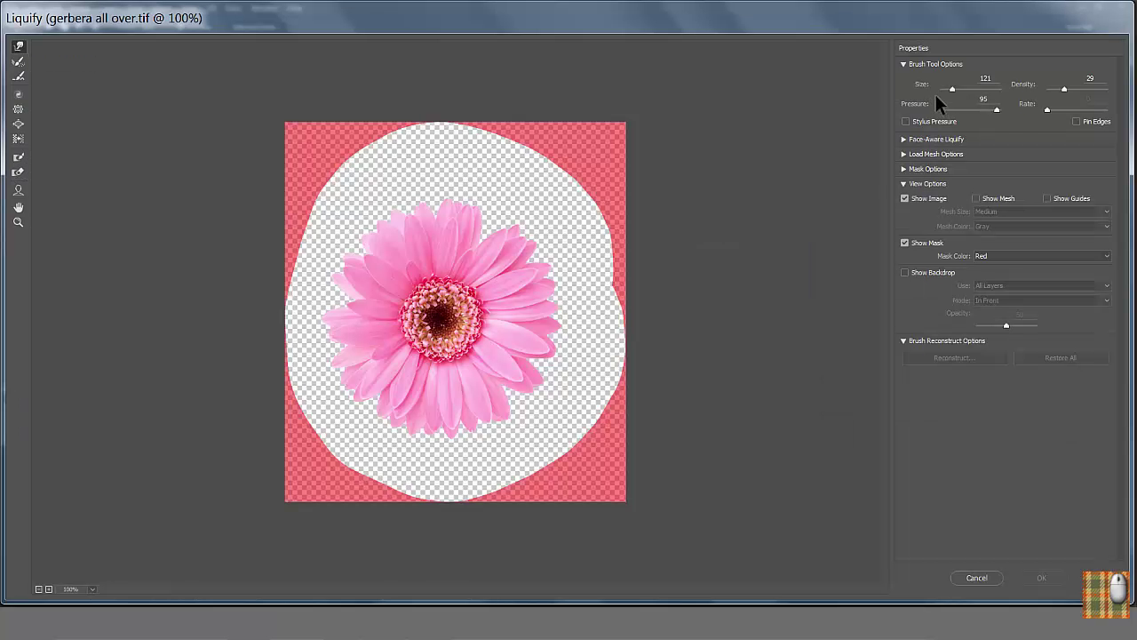
{"action": "left_click_drag", "start_coordinate": [953, 88], "coordinate": [973, 89]}
{"action": "key", "text": "bracketleft"}
{"action": "key", "text": "bracketleft"}
{"action": "key", "text": "bracketleft"}
{"action": "key", "text": "bracketleft"}
{"action": "key", "text": "bracketleft"}
{"action": "key", "text": "bracketleft"}
{"action": "key", "text": "bracketleft"}
{"action": "key", "text": "bracketleft"}
{"action": "left_click_drag", "start_coordinate": [420, 292], "coordinate": [460, 308]}
{"action": "left_click_drag", "start_coordinate": [513, 335], "coordinate": [530, 363]}
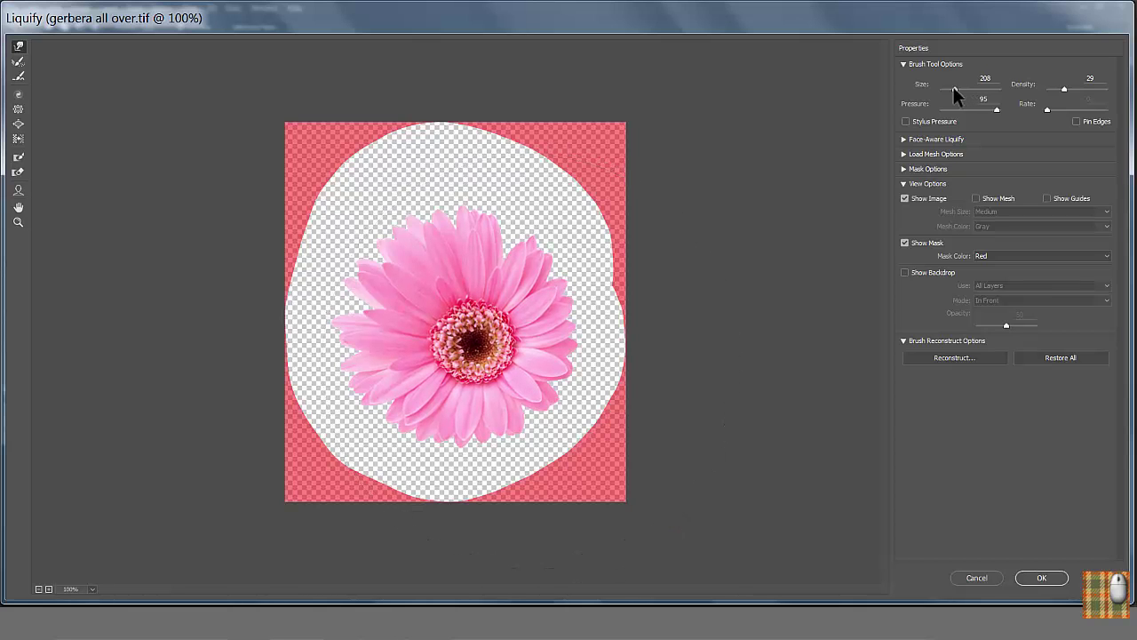
Nudge the petals beside the lower-left gerbera's centre with a smaller Forward Warp brush, apply the Liquify changes and deselect.
{"action": "left_click_drag", "start_coordinate": [952, 87], "coordinate": [950, 87]}
{"action": "mouse_move", "coordinate": [436, 345]}
{"action": "left_mouse_down"}
{"action": "mouse_move", "coordinate": [451, 347]}
{"action": "mouse_move", "coordinate": [446, 356]}
{"action": "mouse_move", "coordinate": [451, 336]}
{"action": "left_mouse_up"}
{"action": "left_click", "coordinate": [1041, 578]}
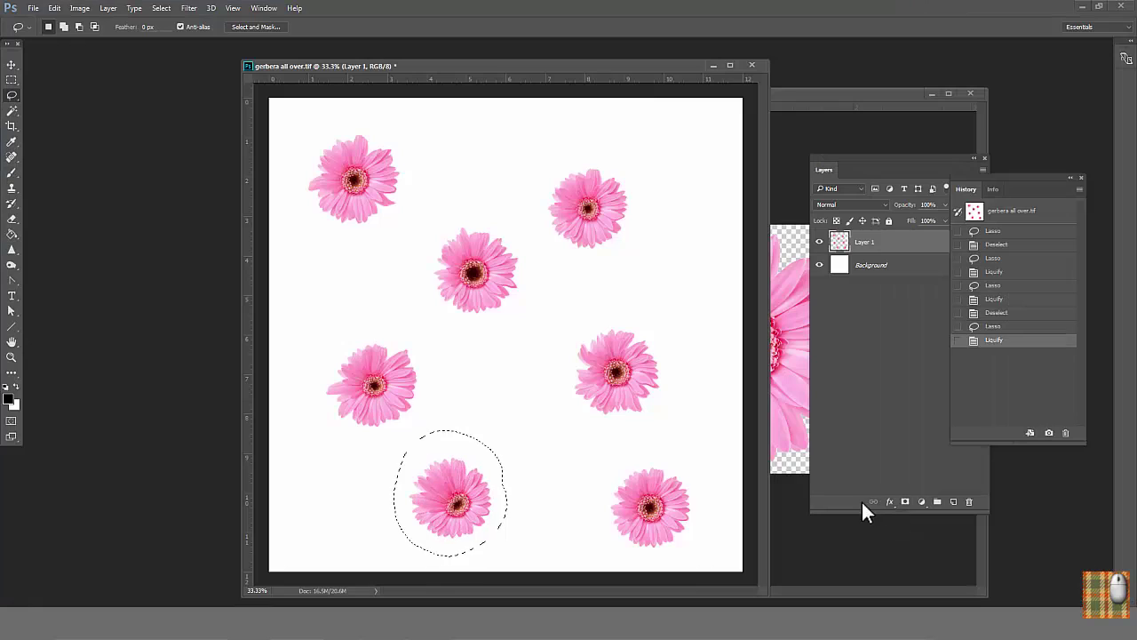
{"action": "key", "text": "ctrl+d"}
Lasso the lower-right gerbera and twirl its petals in Liquify with the Twirl tool.
{"action": "left_click_drag", "start_coordinate": [606, 480], "coordinate": [673, 571]}
{"action": "left_click_drag", "start_coordinate": [628, 451], "coordinate": [622, 457]}
{"action": "left_click", "coordinate": [188, 8]}
{"action": "left_click", "coordinate": [200, 172]}
{"action": "left_click", "coordinate": [18, 94]}
{"action": "mouse_move", "coordinate": [469, 240]}
{"action": "left_mouse_down"}
{"action": "mouse_move", "coordinate": [425, 283]}
{"action": "mouse_move", "coordinate": [444, 287]}
{"action": "left_mouse_up"}
Try shrinking the lower-right gerbera's upper-right petals with the Pucker tool at Size 235, and undo the stroke.
{"action": "left_click", "coordinate": [17, 109]}
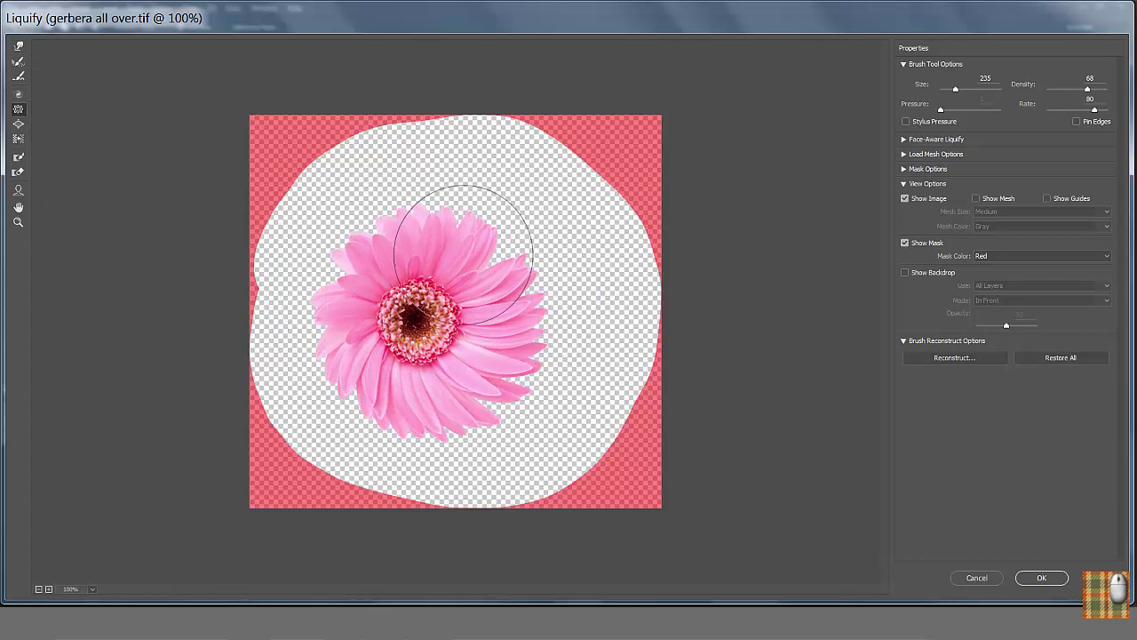
{"action": "left_click_drag", "start_coordinate": [485, 256], "coordinate": [487, 255]}
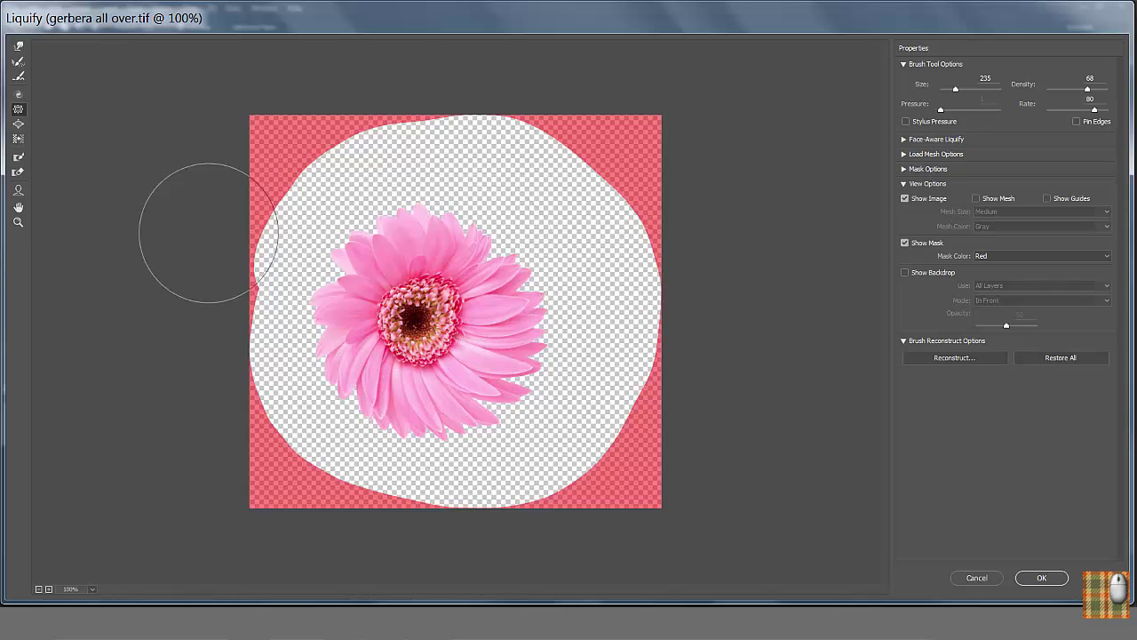
{"action": "key", "text": "ctrl+z"}
{"action": "key", "text": "ctrl+alt+z"}
{"action": "key", "text": "ctrl+alt+z"}
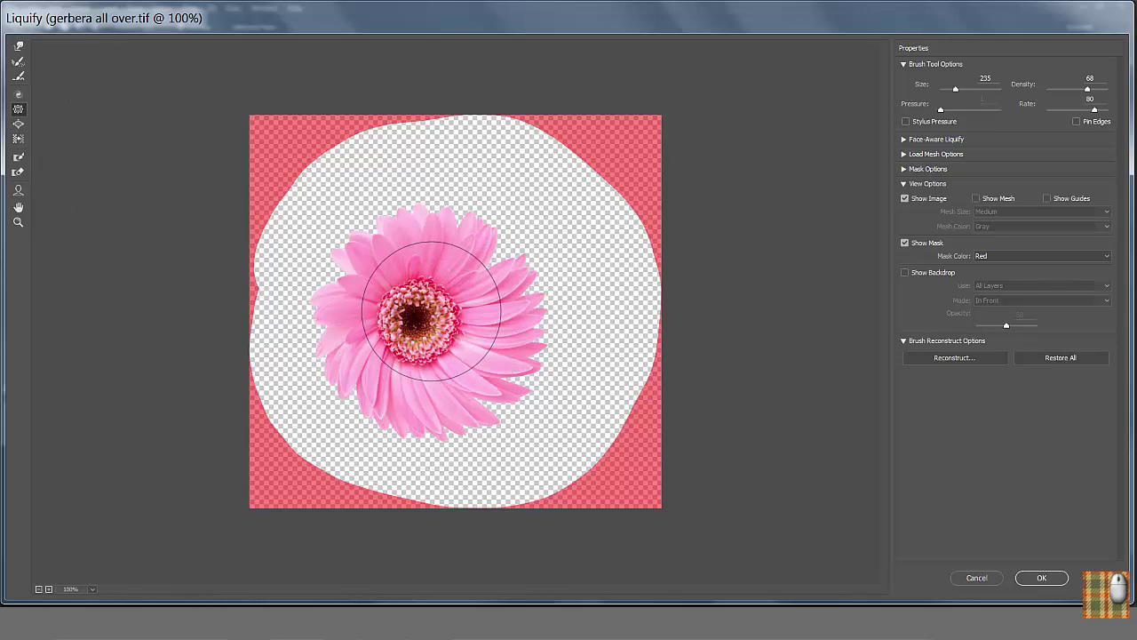
Swell the lower-right gerbera's right-hand petal tips with the Bloat tool at Size 121, Density 50 and Rate 80, and apply the Liquify changes.
{"action": "left_click", "coordinate": [18, 125]}
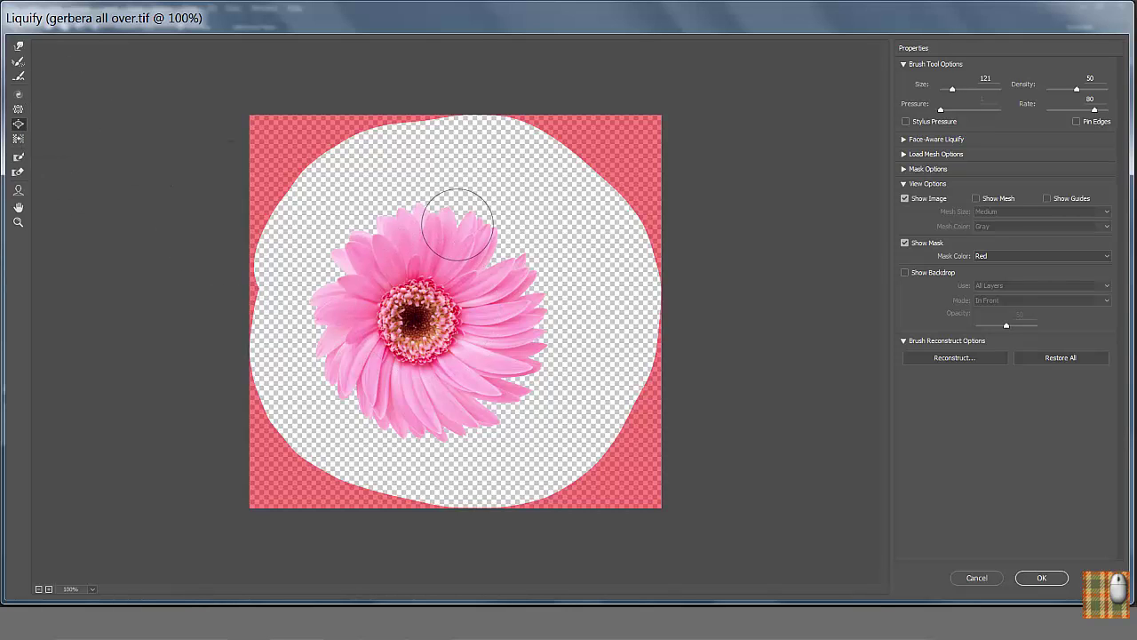
{"action": "mouse_move", "coordinate": [530, 304]}
{"action": "left_mouse_down"}
{"action": "mouse_move", "coordinate": [523, 279]}
{"action": "mouse_move", "coordinate": [568, 291]}
{"action": "left_mouse_up"}
{"action": "left_click_drag", "start_coordinate": [503, 383], "coordinate": [541, 332]}
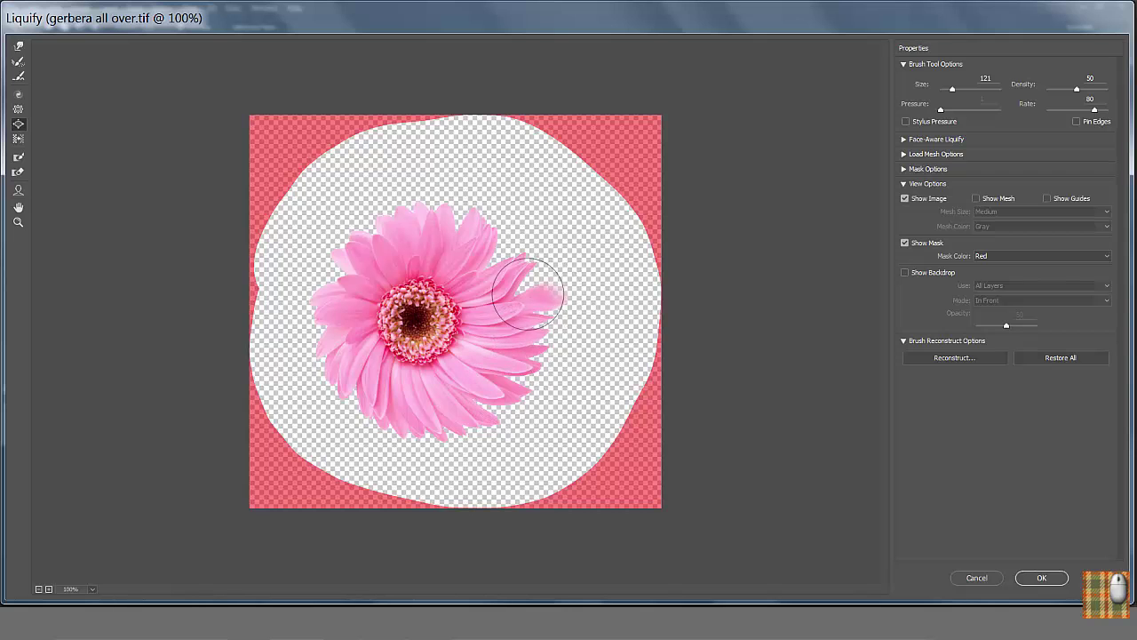
{"action": "left_click_drag", "start_coordinate": [513, 293], "coordinate": [525, 241]}
{"action": "left_click", "coordinate": [1041, 577]}
Deselect the gerbera and duplicate Layer 1, hiding the original layer.
{"action": "left_click", "coordinate": [161, 8]}
{"action": "left_click", "coordinate": [182, 41]}
{"action": "left_click_drag", "start_coordinate": [880, 245], "coordinate": [953, 501]}
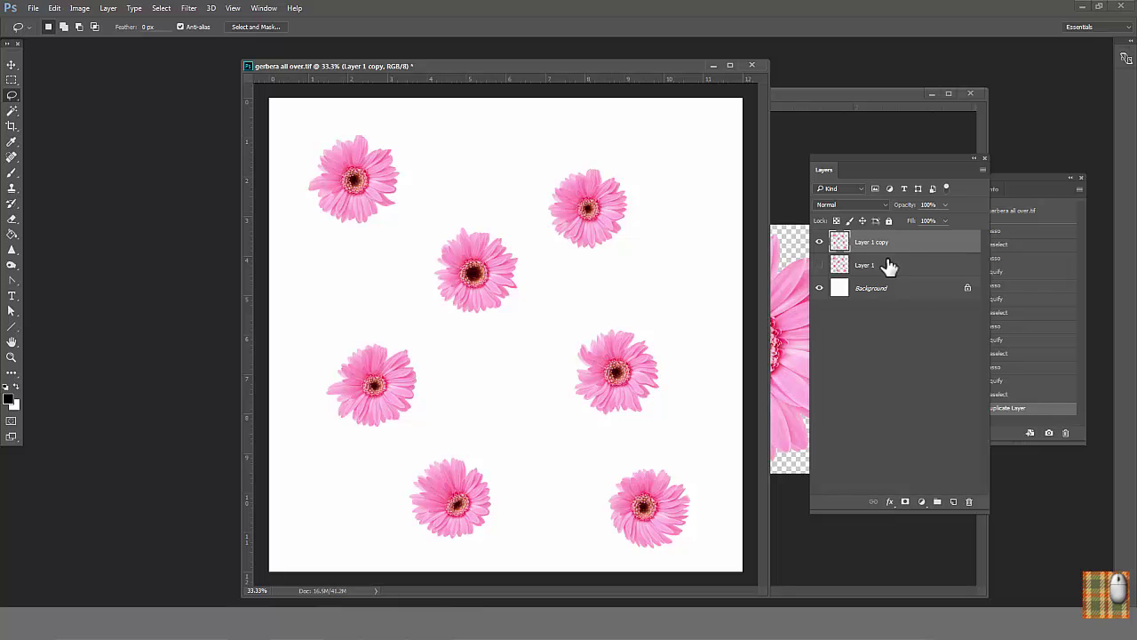
Enlarge the upper-left, upper-right and middle-left gerberas on Layer 1 copy in Liquify with the Bloat tool at sizes 701 and 761.
{"action": "left_click", "coordinate": [188, 8]}
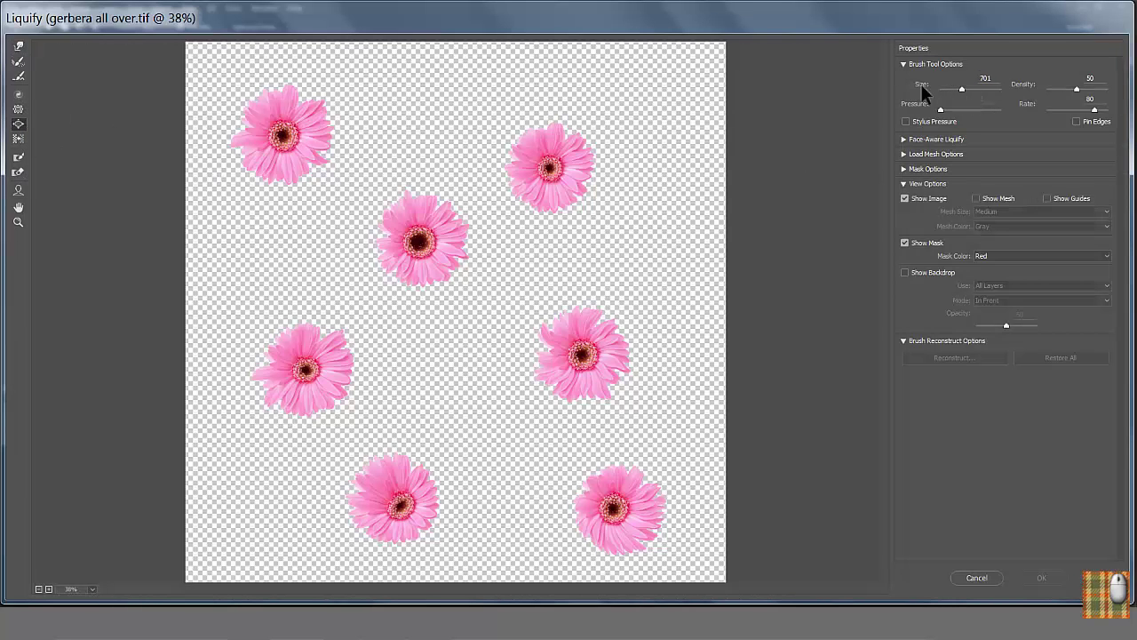
{"action": "left_click", "coordinate": [283, 135]}
{"action": "key", "text": "bracketright"}
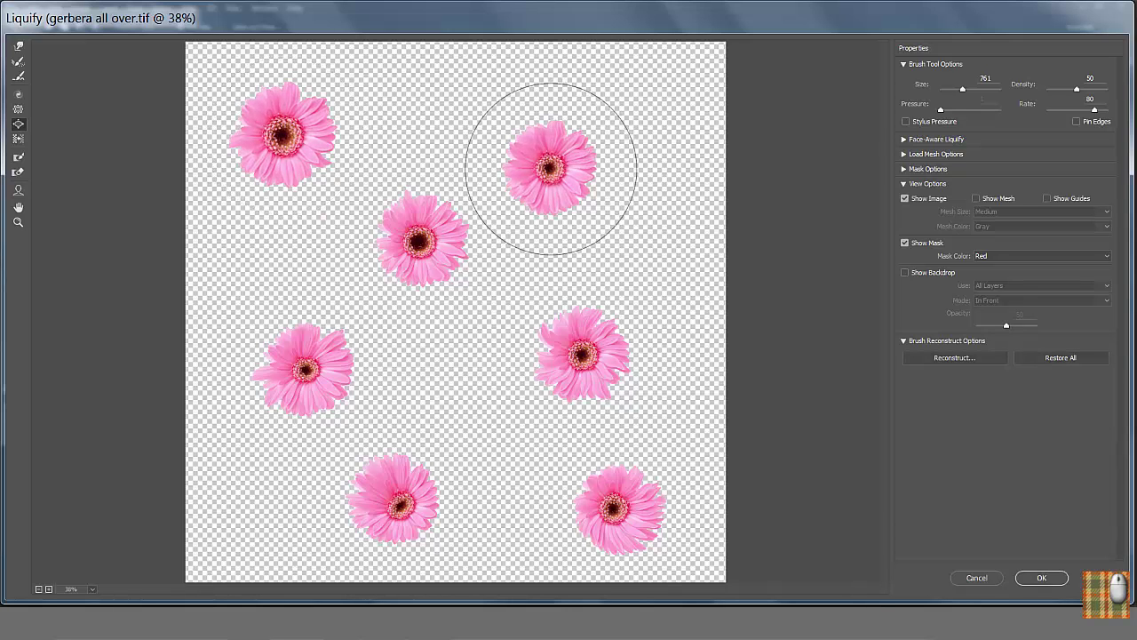
{"action": "mouse_move", "coordinate": [551, 169]}
{"action": "left_mouse_down"}
{"action": "mouse_move", "coordinate": [587, 157]}
{"action": "mouse_move", "coordinate": [548, 175]}
{"action": "left_mouse_up"}
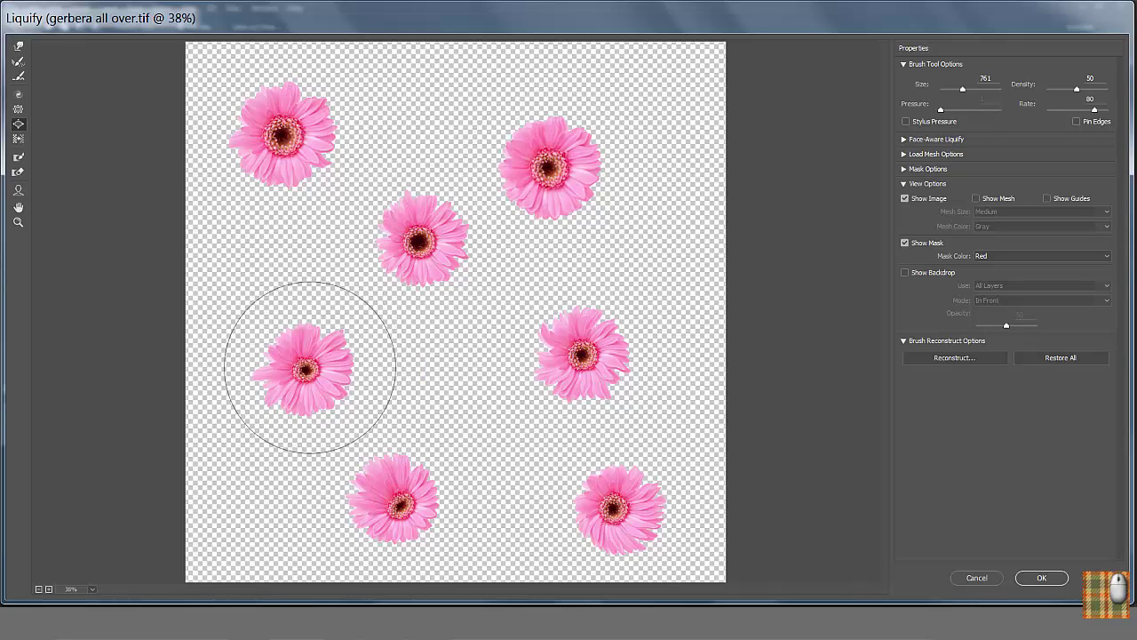
{"action": "mouse_move", "coordinate": [311, 367]}
{"action": "left_mouse_down"}
{"action": "mouse_move", "coordinate": [264, 382]}
{"action": "mouse_move", "coordinate": [307, 364]}
{"action": "left_mouse_up"}
Bloat the three enlarged gerberas further, enlarge the two lower gerberas at Size 761, and apply the Liquify changes.
{"action": "left_click", "coordinate": [553, 155]}
{"action": "left_click", "coordinate": [291, 118]}
{"action": "left_click", "coordinate": [310, 364]}
{"action": "left_click", "coordinate": [391, 492]}
{"action": "left_click", "coordinate": [610, 493]}
{"action": "left_click", "coordinate": [649, 507]}
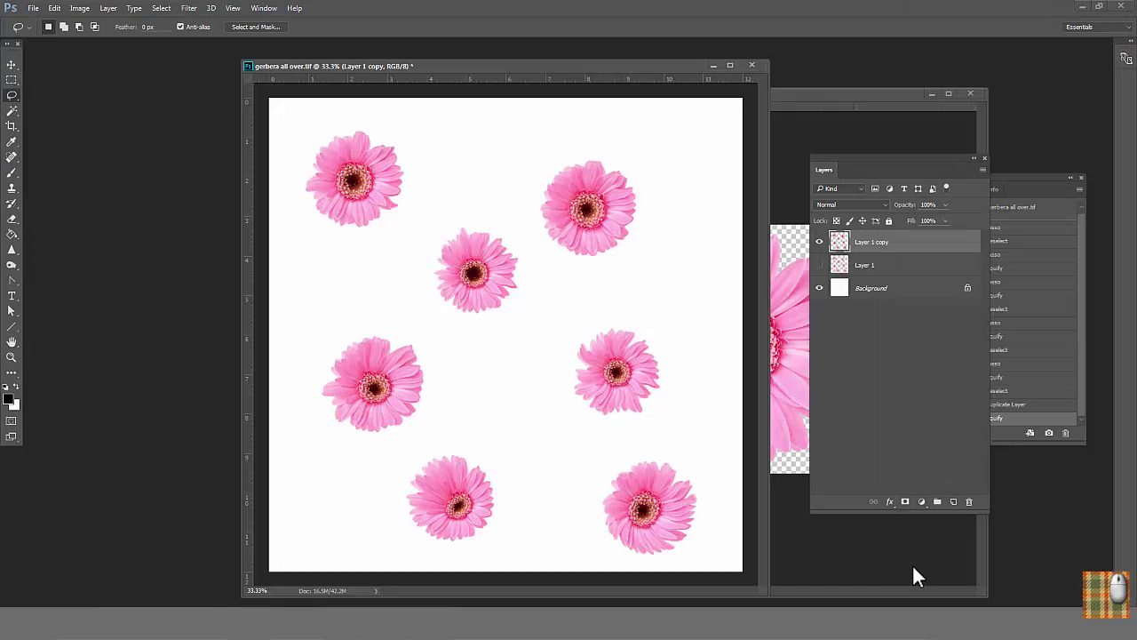
Hide Layer 1 copy, and show and select Layer 1.
{"action": "left_click", "coordinate": [821, 243]}
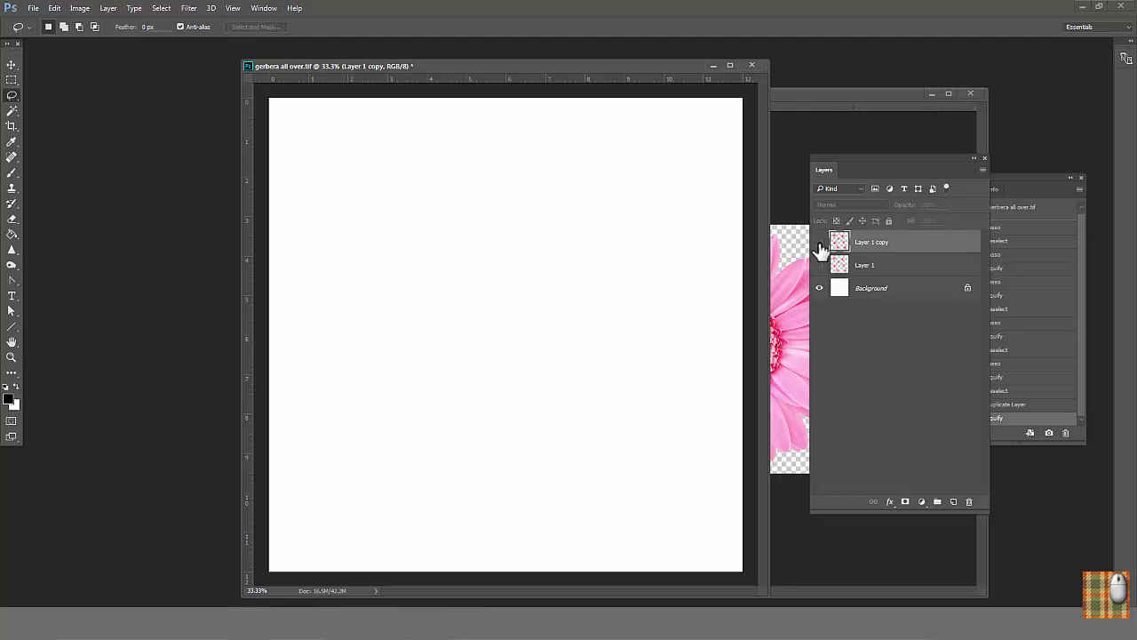
{"action": "left_click", "coordinate": [820, 265]}
{"action": "left_click", "coordinate": [867, 265]}
Shrink Layer 1's upper-middle, upper-right, middle-left and lower-left gerberas in Liquify with a larger, denser Pucker brush, and apply the changes.
{"action": "left_click", "coordinate": [189, 8]}
{"action": "left_click", "coordinate": [225, 170]}
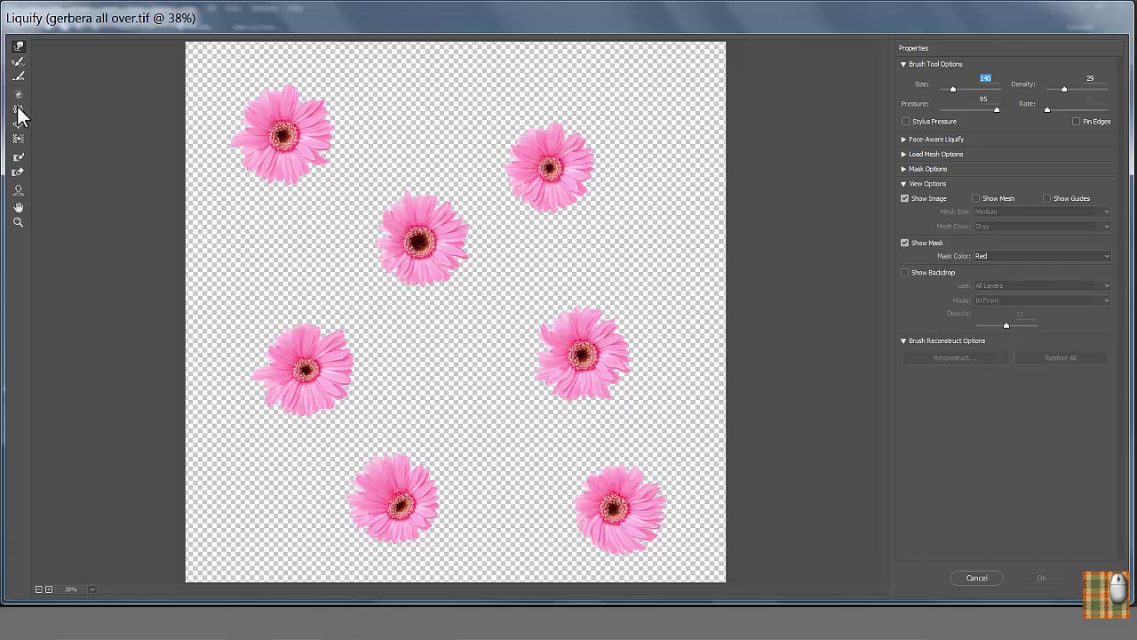
{"action": "left_click_drag", "start_coordinate": [955, 89], "coordinate": [962, 89]}
{"action": "left_click_drag", "start_coordinate": [1087, 89], "coordinate": [1097, 89]}
{"action": "left_click", "coordinate": [429, 236]}
{"action": "left_click_drag", "start_coordinate": [572, 164], "coordinate": [571, 164]}
{"action": "mouse_move", "coordinate": [321, 368]}
{"action": "left_mouse_down"}
{"action": "mouse_move", "coordinate": [279, 373]}
{"action": "mouse_move", "coordinate": [328, 365]}
{"action": "mouse_move", "coordinate": [321, 355]}
{"action": "mouse_move", "coordinate": [305, 382]}
{"action": "left_mouse_up"}
{"action": "left_click_drag", "start_coordinate": [386, 482], "coordinate": [411, 493]}
{"action": "left_click", "coordinate": [393, 487]}
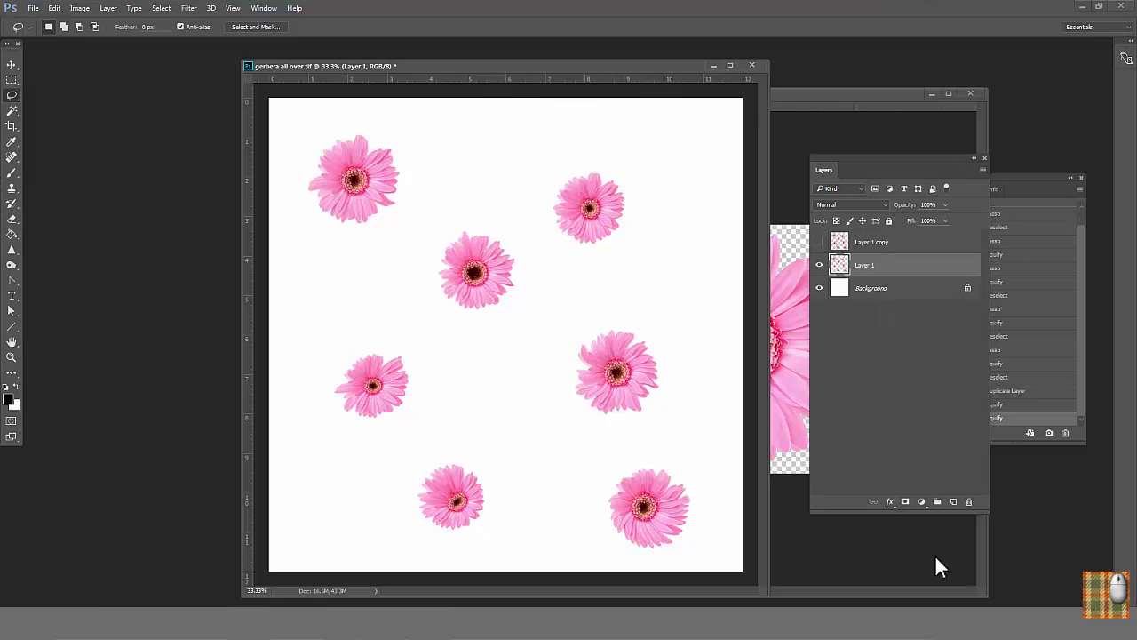
Show and select Layer 1 copy, and lasso and move its three upper gerberas beside the originals in the canvas's upper corners.
{"action": "left_click", "coordinate": [820, 243]}
{"action": "left_click", "coordinate": [867, 242]}
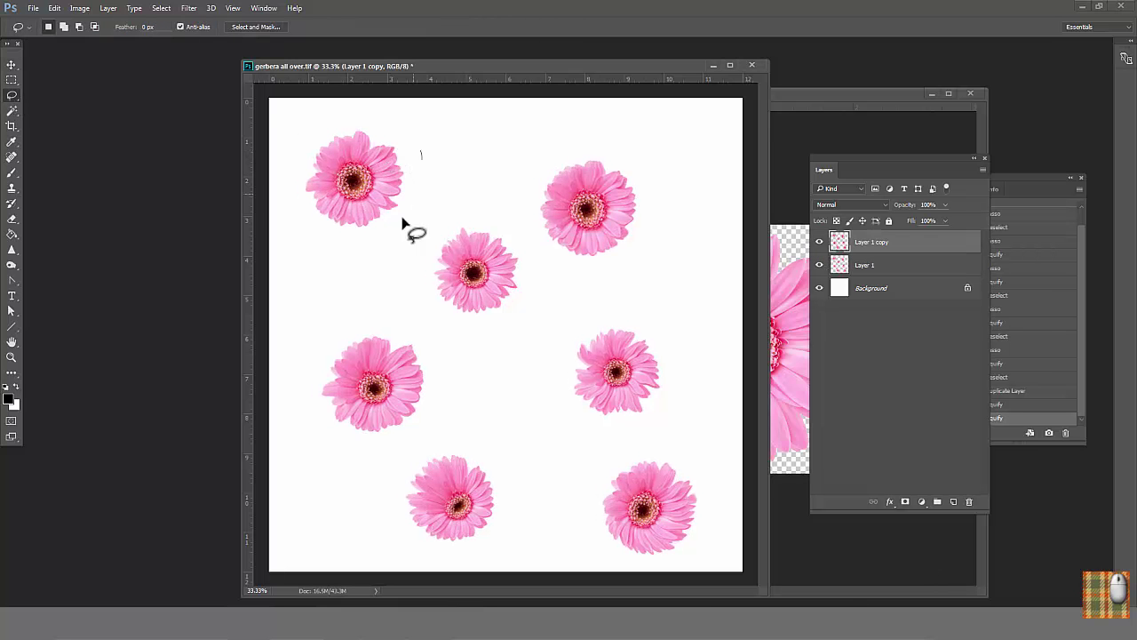
{"action": "left_click_drag", "start_coordinate": [286, 104], "coordinate": [298, 100]}
{"action": "left_click_drag", "start_coordinate": [375, 183], "coordinate": [433, 166]}
{"action": "mouse_move", "coordinate": [600, 233]}
{"action": "left_mouse_down"}
{"action": "mouse_move", "coordinate": [671, 248]}
{"action": "mouse_move", "coordinate": [682, 210]}
{"action": "mouse_move", "coordinate": [676, 259]}
{"action": "left_mouse_up"}
{"action": "mouse_move", "coordinate": [537, 287]}
{"action": "left_mouse_down"}
{"action": "mouse_move", "coordinate": [521, 312]}
{"action": "mouse_move", "coordinate": [486, 208]}
{"action": "left_mouse_up"}
{"action": "left_click_drag", "start_coordinate": [493, 261], "coordinate": [398, 249]}
On Layer 1 copy, lasso and move the middle-right gerbera left towards the centre and the lower-right gerbera up and right.
{"action": "left_click_drag", "start_coordinate": [677, 355], "coordinate": [609, 438]}
{"action": "mouse_move", "coordinate": [603, 376]}
{"action": "left_mouse_down"}
{"action": "mouse_move", "coordinate": [524, 386]}
{"action": "mouse_move", "coordinate": [525, 406]}
{"action": "left_mouse_up"}
{"action": "left_click_drag", "start_coordinate": [704, 454], "coordinate": [671, 428]}
{"action": "left_click_drag", "start_coordinate": [653, 513], "coordinate": [677, 480]}
On Layer 1 copy, lasso and move the middle-left gerbera down and left and the lower-left gerbera right along the bottom.
{"action": "mouse_move", "coordinate": [444, 332]}
{"action": "left_mouse_down"}
{"action": "mouse_move", "coordinate": [472, 370]}
{"action": "mouse_move", "coordinate": [446, 336]}
{"action": "left_mouse_up"}
{"action": "left_click_drag", "start_coordinate": [397, 395], "coordinate": [365, 454]}
{"action": "left_click_drag", "start_coordinate": [521, 480], "coordinate": [519, 464]}
{"action": "left_click_drag", "start_coordinate": [529, 499], "coordinate": [625, 500]}
On Layer 1, nudge the upper-middle gerbera down and right, move the middle-left one left, and place the lower-right one beside the left cluster.
{"action": "left_click", "coordinate": [864, 265]}
{"action": "mouse_move", "coordinate": [516, 200]}
{"action": "left_mouse_down"}
{"action": "mouse_move", "coordinate": [503, 331]}
{"action": "mouse_move", "coordinate": [535, 249]}
{"action": "left_mouse_up"}
{"action": "left_click_drag", "start_coordinate": [506, 276], "coordinate": [518, 293]}
{"action": "left_click_drag", "start_coordinate": [435, 360], "coordinate": [429, 377]}
{"action": "mouse_move", "coordinate": [382, 390]}
{"action": "left_mouse_down"}
{"action": "mouse_move", "coordinate": [373, 377]}
{"action": "mouse_move", "coordinate": [339, 379]}
{"action": "left_mouse_up"}
{"action": "left_click_drag", "start_coordinate": [671, 569], "coordinate": [711, 480]}
{"action": "left_click_drag", "start_coordinate": [647, 511], "coordinate": [431, 400]}
Rotate the selected gerbera by -61.94° and nudge it down and left against the large gerbera in the left cluster.
{"action": "left_click", "coordinate": [54, 8]}
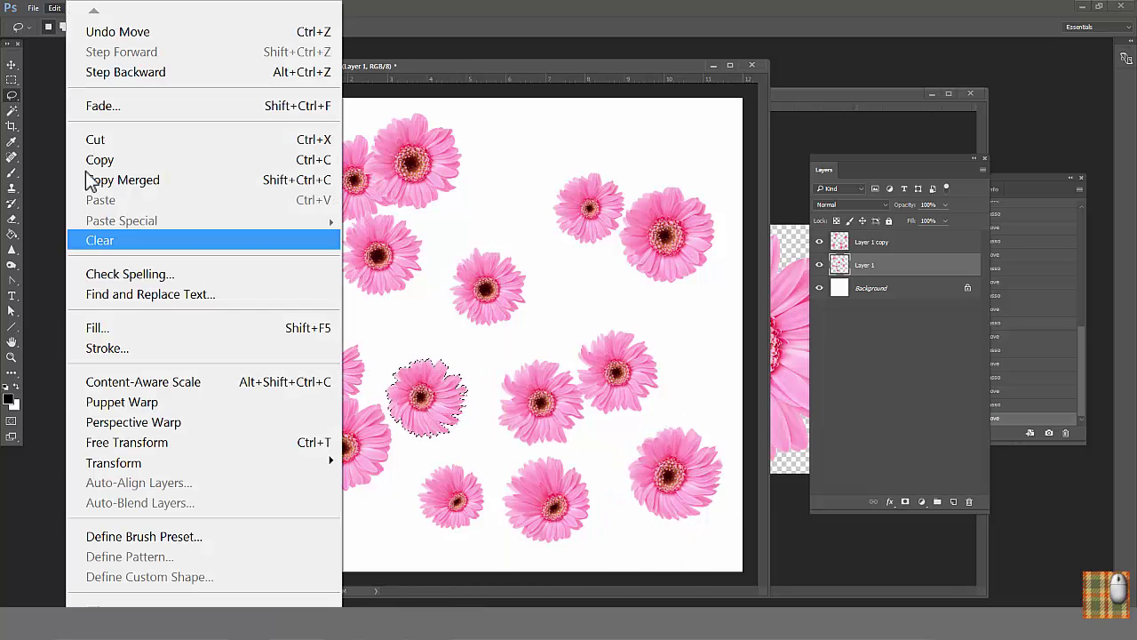
{"action": "mouse_move", "coordinate": [182, 471]}
{"action": "left_click", "coordinate": [391, 255]}
{"action": "left_click_drag", "start_coordinate": [477, 354], "coordinate": [418, 340]}
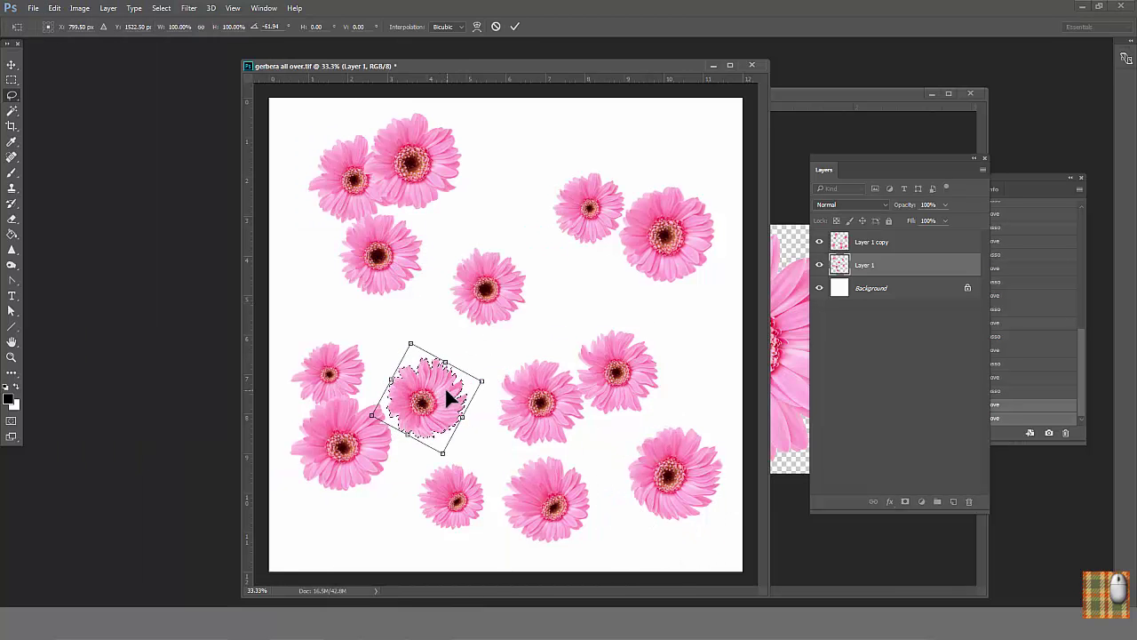
{"action": "key", "text": "Return"}
{"action": "left_click_drag", "start_coordinate": [423, 401], "coordinate": [406, 411]}
Move Layer 1's middle-right gerbera above the large lower-right one, and Layer 1 copy's central gerbera up and right.
{"action": "left_click_drag", "start_coordinate": [569, 451], "coordinate": [660, 329]}
{"action": "left_click_drag", "start_coordinate": [538, 406], "coordinate": [597, 431]}
{"action": "left_click", "coordinate": [872, 242]}
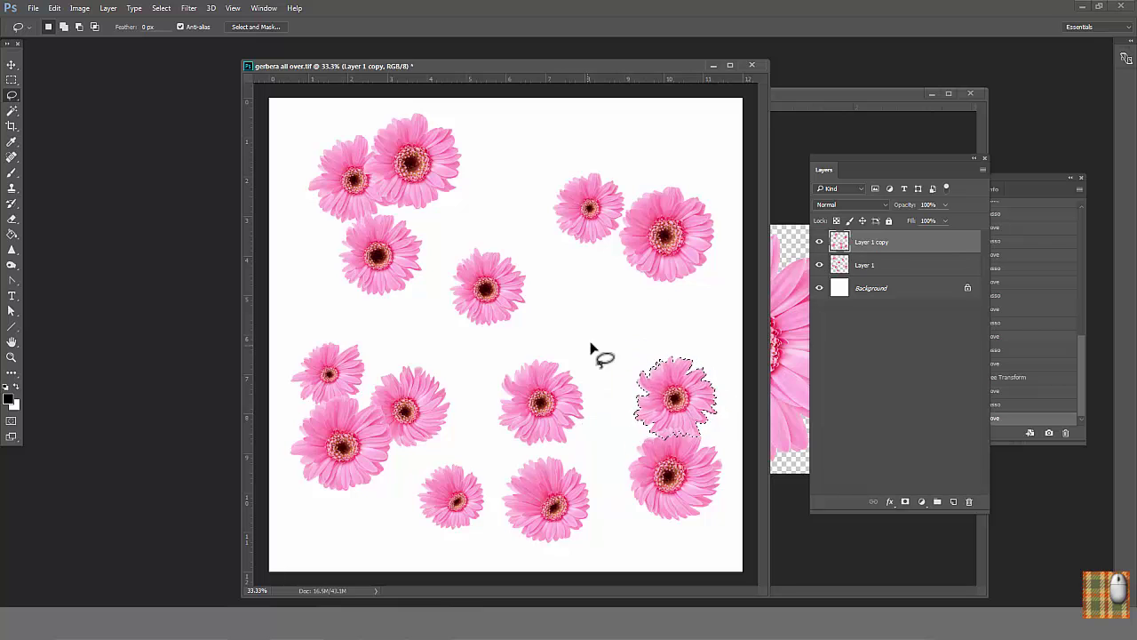
{"action": "left_click_drag", "start_coordinate": [586, 333], "coordinate": [594, 342]}
{"action": "left_click_drag", "start_coordinate": [542, 395], "coordinate": [587, 327]}
Move Layer 1's upper-middle gerbera down towards the canvas centre, and Layer 1 copy's centre-right gerbera upward.
{"action": "key", "text": "alt+bracketleft"}
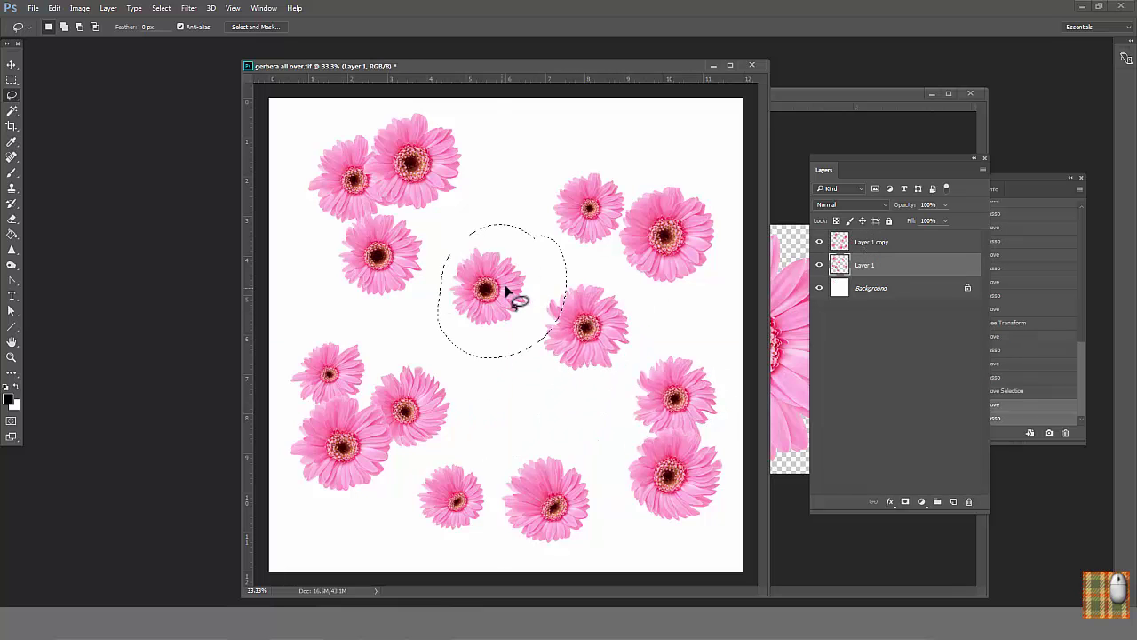
{"action": "left_click_drag", "start_coordinate": [498, 298], "coordinate": [524, 373]}
{"action": "left_click", "coordinate": [872, 242]}
{"action": "left_click_drag", "start_coordinate": [648, 304], "coordinate": [651, 313]}
{"action": "left_click_drag", "start_coordinate": [601, 346], "coordinate": [592, 305]}
Lasso the large upper-right gerbera on Layer 1 copy and move it up towards the canvas's top edge.
{"action": "left_click_drag", "start_coordinate": [639, 175], "coordinate": [647, 170]}
{"action": "left_click_drag", "start_coordinate": [684, 240], "coordinate": [688, 186]}
{"action": "mouse_move", "coordinate": [542, 182]}
{"action": "left_mouse_down"}
{"action": "mouse_move", "coordinate": [622, 300]}
{"action": "mouse_move", "coordinate": [574, 221]}
{"action": "mouse_move", "coordinate": [585, 228]}
{"action": "left_mouse_up"}
Move Layer 1's small upper-right gerbera down and right, and shift Layer 1 copy's large upper-right gerbera slightly left.
{"action": "left_click", "coordinate": [878, 263]}
{"action": "left_click_drag", "start_coordinate": [546, 155], "coordinate": [553, 145]}
{"action": "left_click_drag", "start_coordinate": [599, 210], "coordinate": [631, 259]}
{"action": "left_click", "coordinate": [860, 238]}
{"action": "mouse_move", "coordinate": [707, 111]}
{"action": "left_mouse_down"}
{"action": "mouse_move", "coordinate": [632, 255]}
{"action": "mouse_move", "coordinate": [711, 114]}
{"action": "left_mouse_up"}
{"action": "left_click_drag", "start_coordinate": [686, 177], "coordinate": [665, 169]}
Lasso the small lower-left gerbera on Layer 1 and move it right, and move Layer 1 copy's bottom gerbera left.
{"action": "left_click", "coordinate": [866, 264]}
{"action": "mouse_move", "coordinate": [480, 449]}
{"action": "left_mouse_down"}
{"action": "mouse_move", "coordinate": [501, 530]}
{"action": "mouse_move", "coordinate": [485, 455]}
{"action": "left_mouse_up"}
{"action": "mouse_move", "coordinate": [455, 513]}
{"action": "left_mouse_down"}
{"action": "mouse_move", "coordinate": [593, 433]}
{"action": "mouse_move", "coordinate": [597, 488]}
{"action": "mouse_move", "coordinate": [654, 516]}
{"action": "left_mouse_up"}
{"action": "key", "text": "alt+bracketright"}
{"action": "left_click_drag", "start_coordinate": [655, 515], "coordinate": [571, 521]}
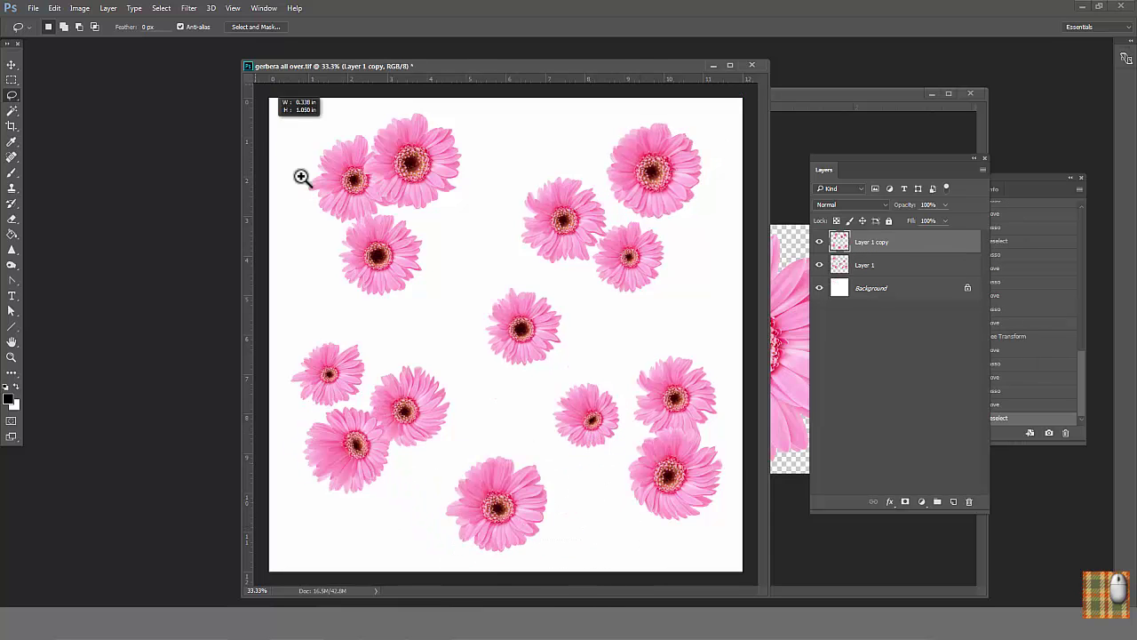
Shrink the gerbera centres on Layer 1 copy with Liquify's Pucker tool, switch to Forward Warp, and apply the filter.
{"action": "mouse_move", "coordinate": [350, 233]}
{"action": "left_mouse_down"}
{"action": "mouse_move", "coordinate": [648, 563]}
{"action": "mouse_move", "coordinate": [721, 543]}
{"action": "left_mouse_up"}
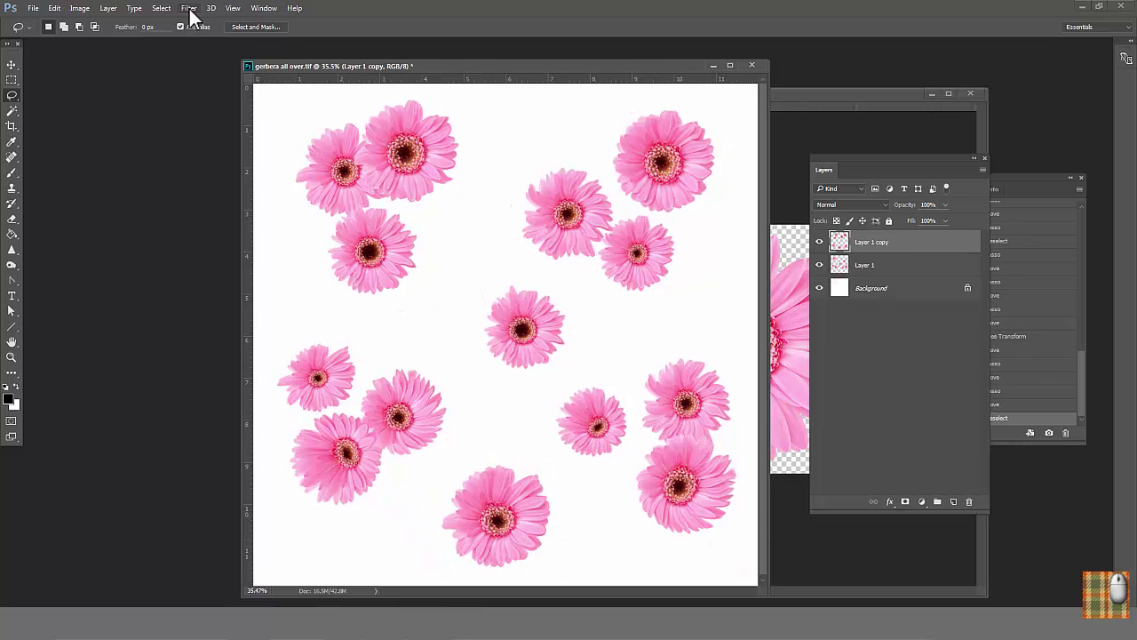
{"action": "left_click", "coordinate": [189, 9]}
{"action": "left_click", "coordinate": [243, 174]}
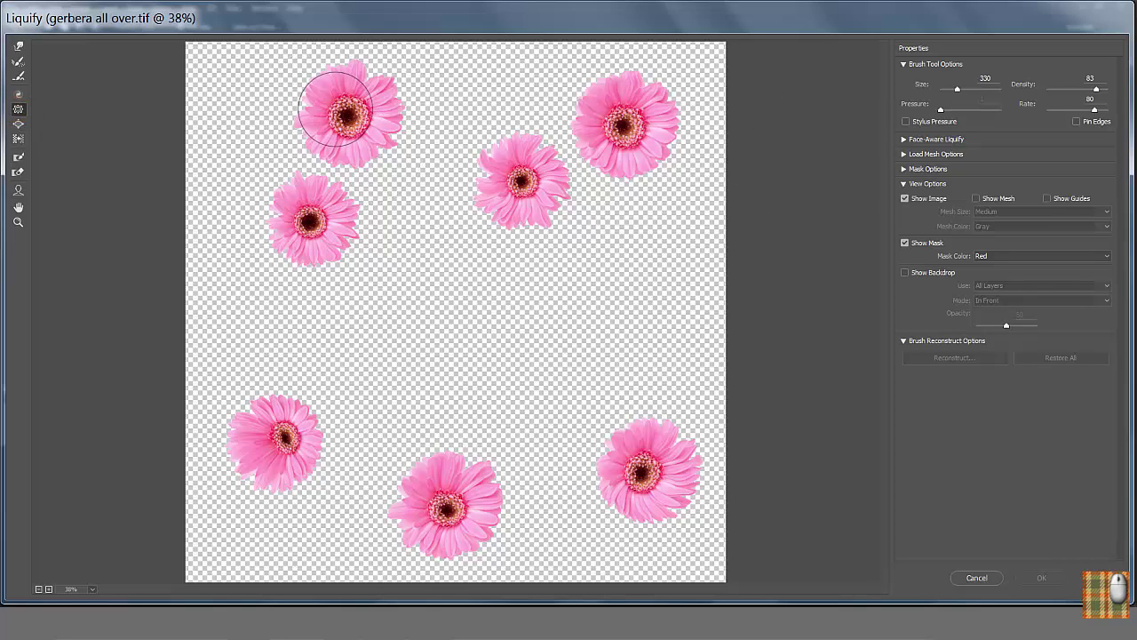
{"action": "left_click_drag", "start_coordinate": [336, 111], "coordinate": [334, 112]}
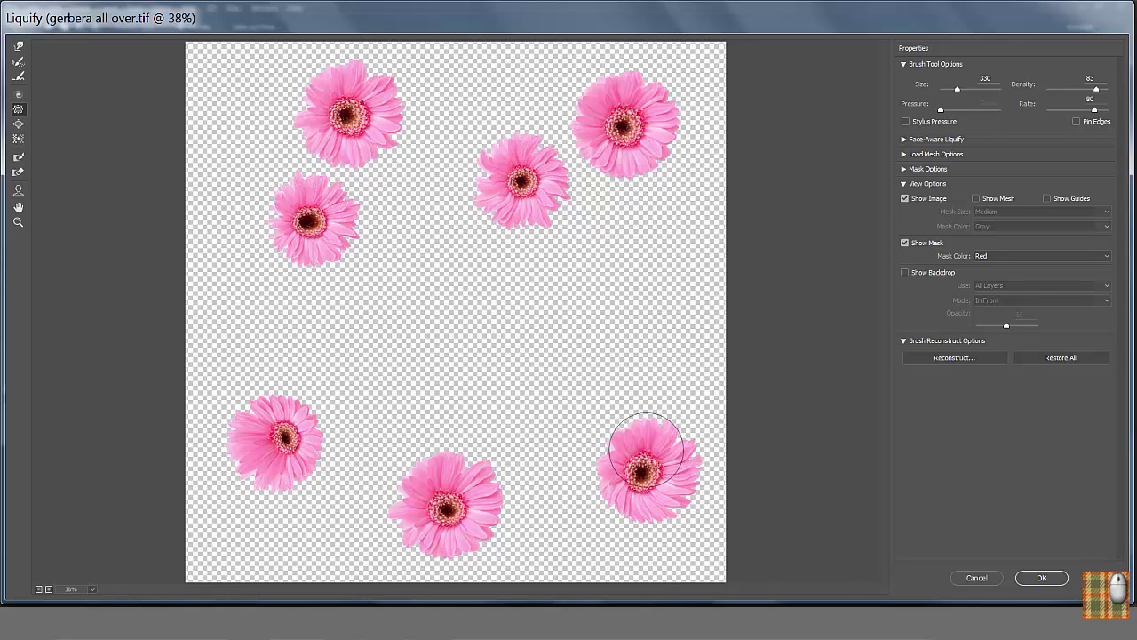
{"action": "left_click_drag", "start_coordinate": [644, 445], "coordinate": [640, 471]}
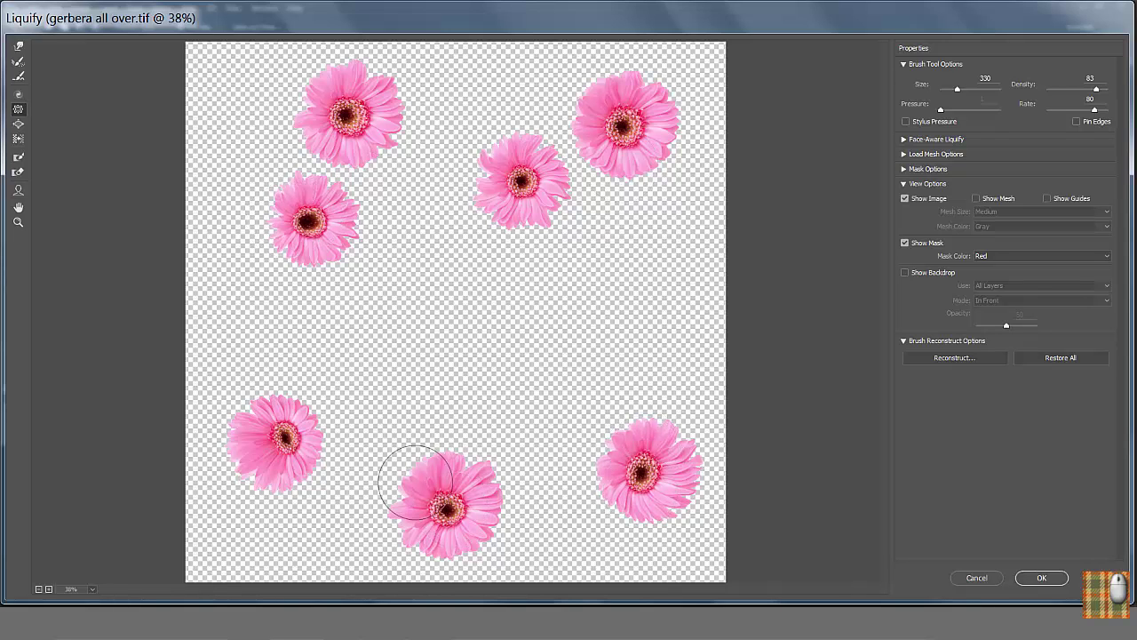
{"action": "key", "text": "w"}
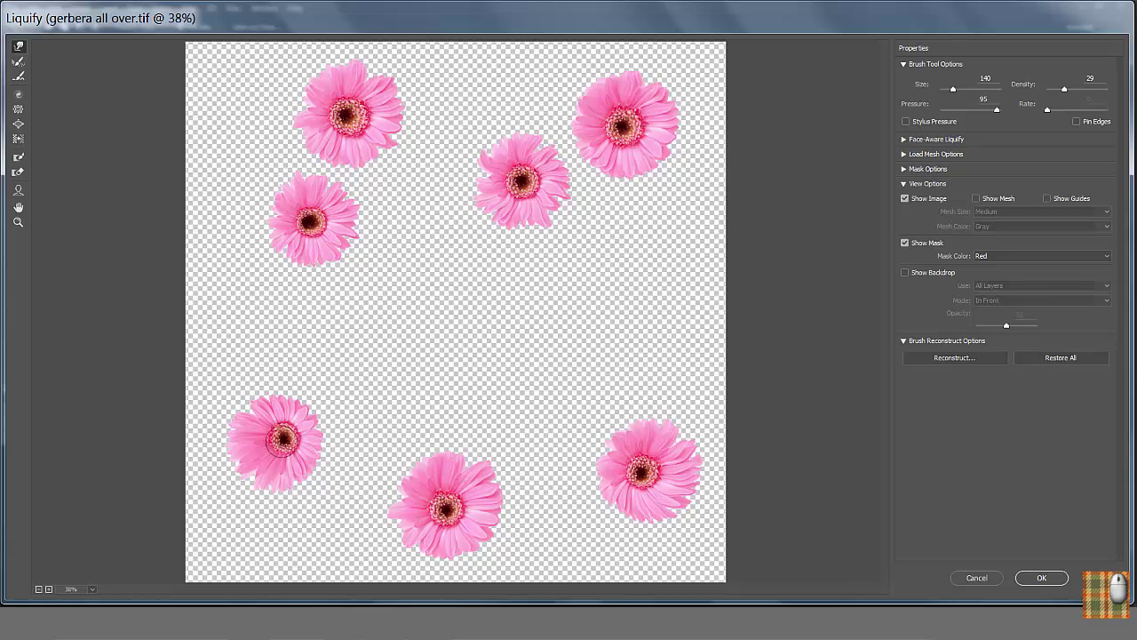
{"action": "left_click", "coordinate": [1033, 576]}
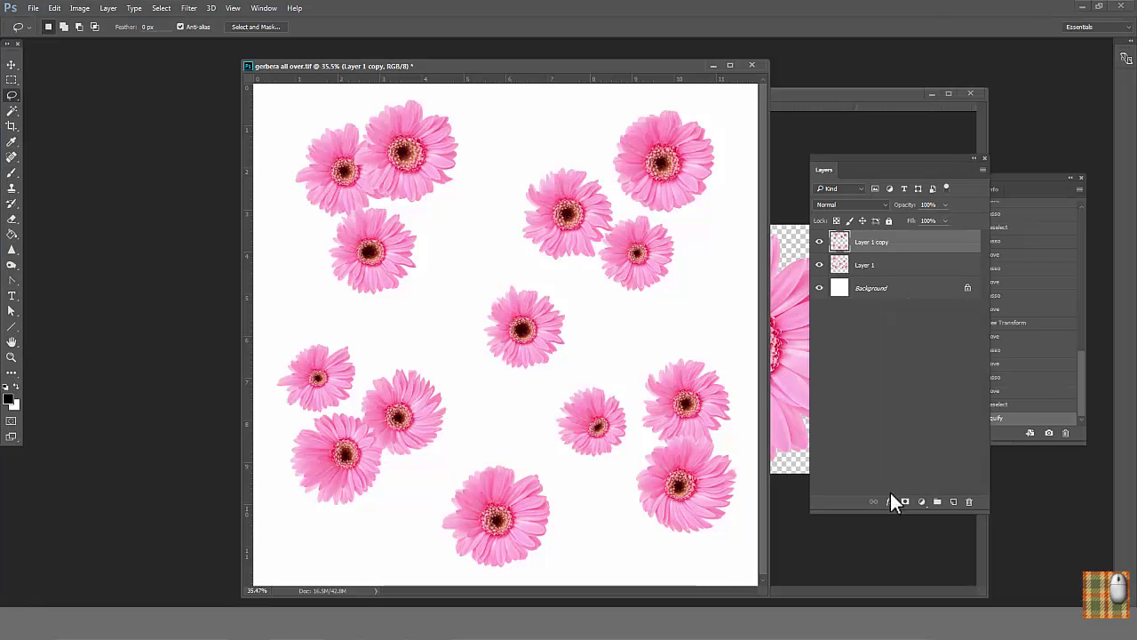
Twist the gerberas on Layer 1 copy with Liquify's Twirl Clockwise tool and apply the filter.
{"action": "left_click", "coordinate": [819, 243]}
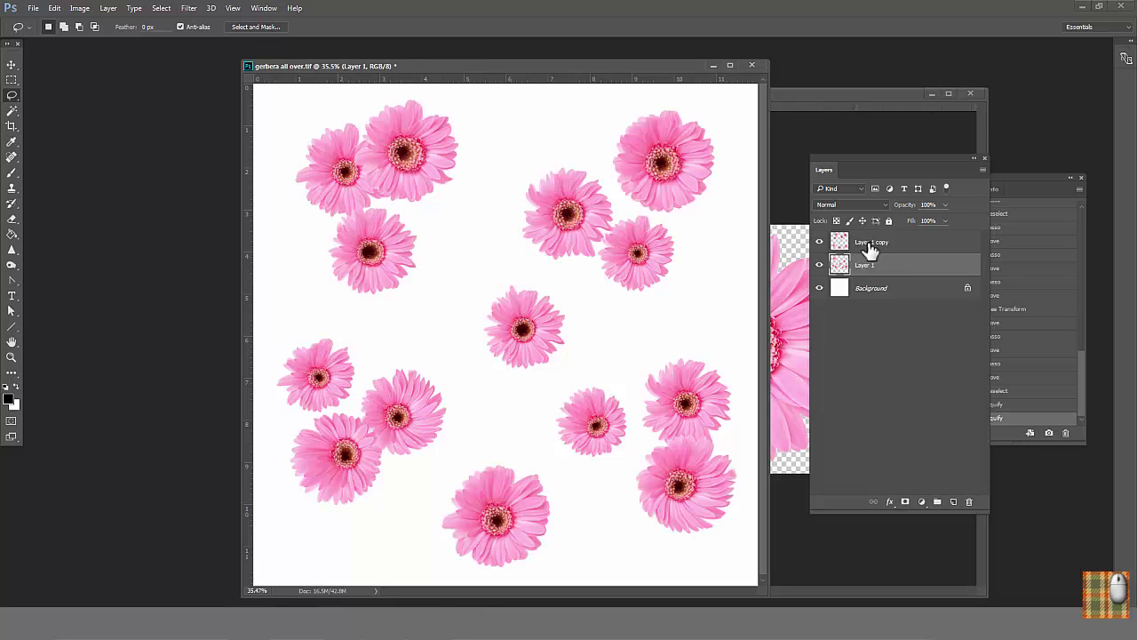
{"action": "left_click", "coordinate": [867, 244]}
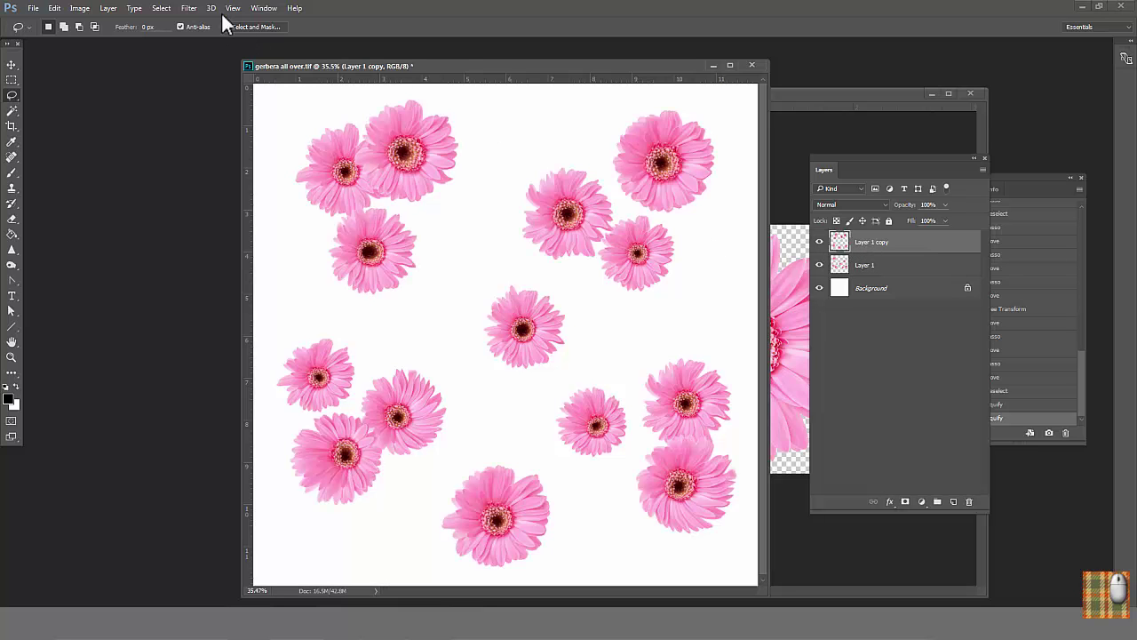
{"action": "left_click", "coordinate": [189, 9]}
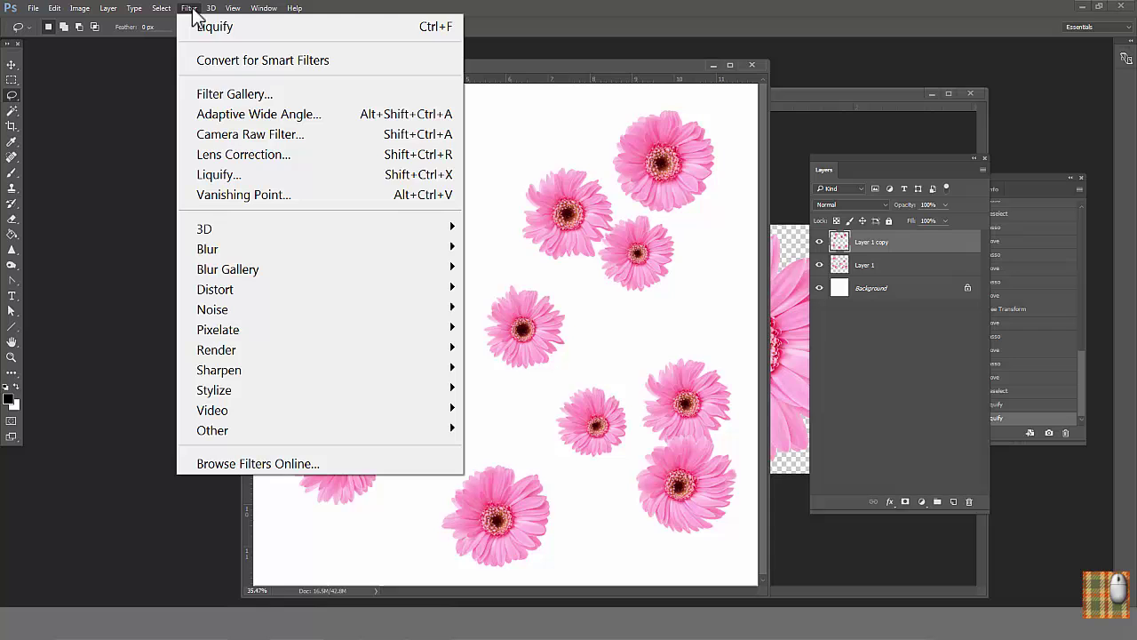
{"action": "left_click", "coordinate": [226, 181]}
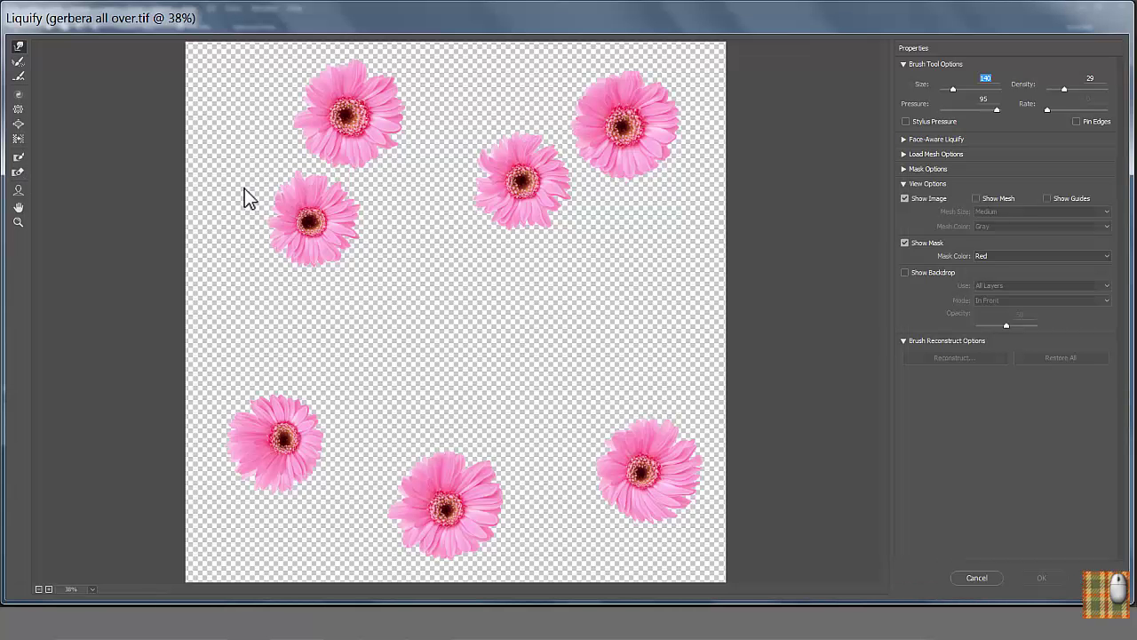
{"action": "left_click", "coordinate": [19, 94]}
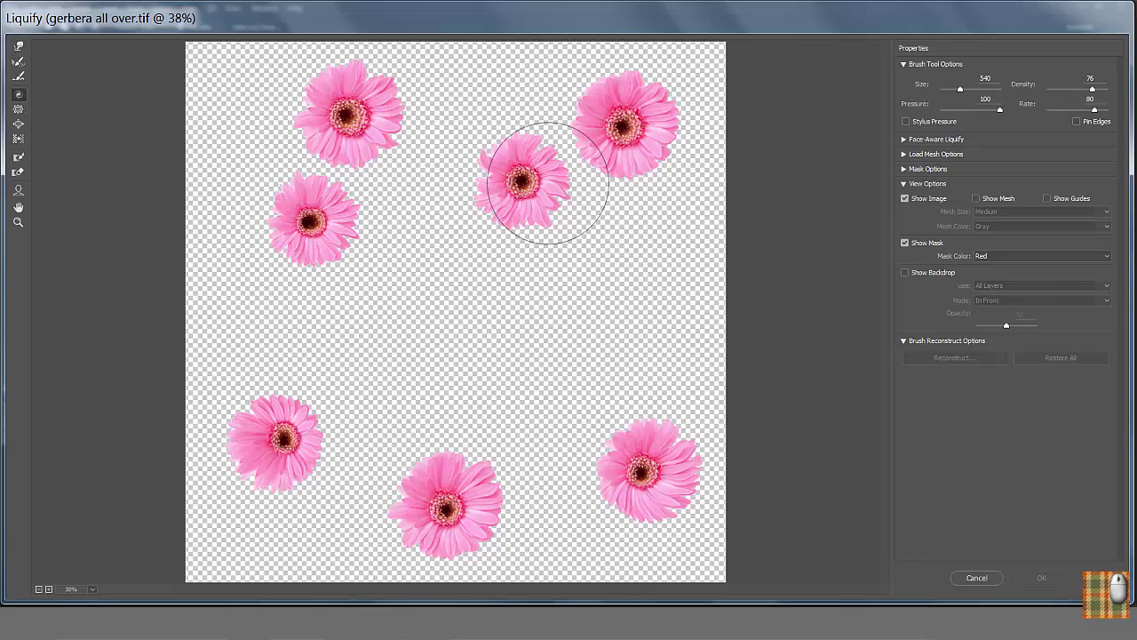
{"action": "left_click", "coordinate": [531, 182]}
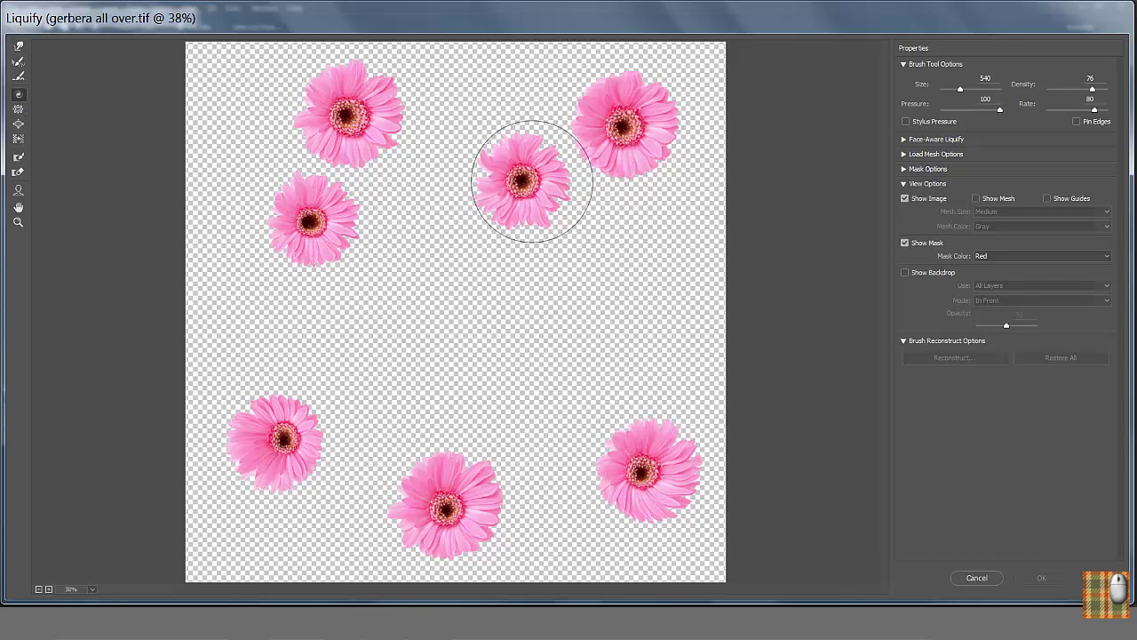
{"action": "left_click", "coordinate": [617, 129]}
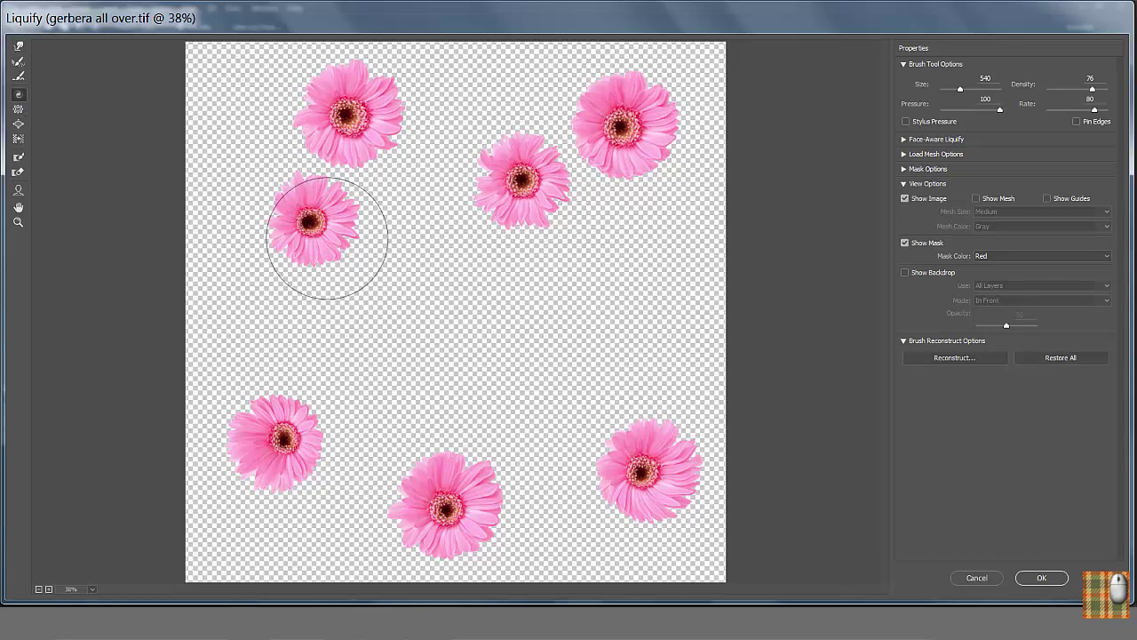
{"action": "left_click", "coordinate": [1042, 577]}
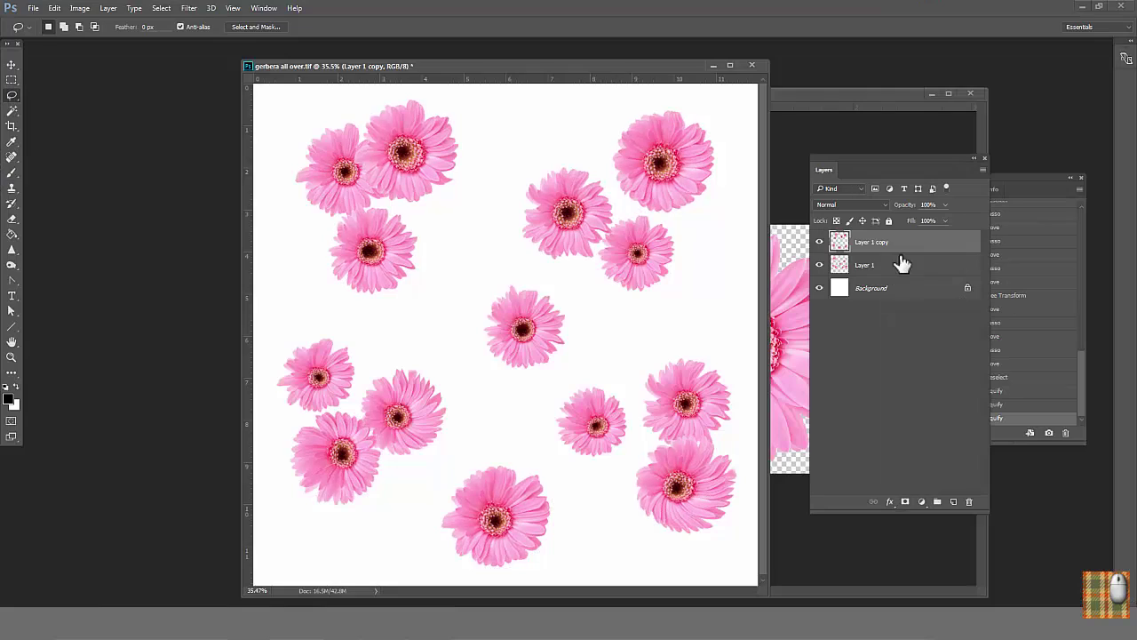
Twist each gerbera on Layer 1 with Liquify's Twirl Clockwise tool.
{"action": "left_click", "coordinate": [874, 264]}
{"action": "left_click", "coordinate": [188, 8]}
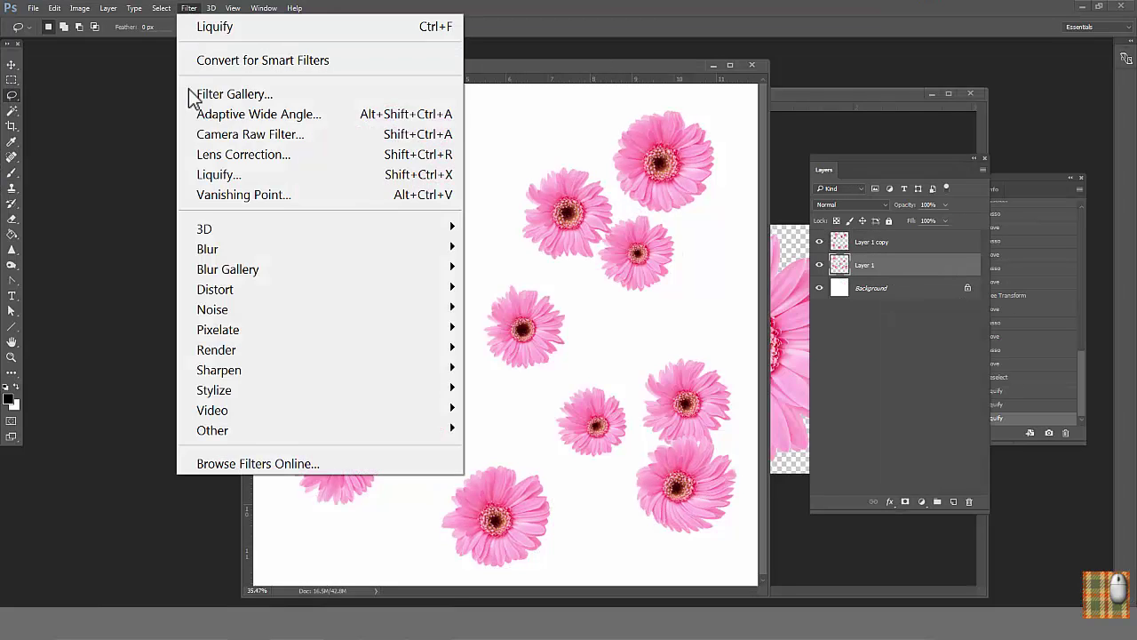
{"action": "left_click", "coordinate": [206, 174]}
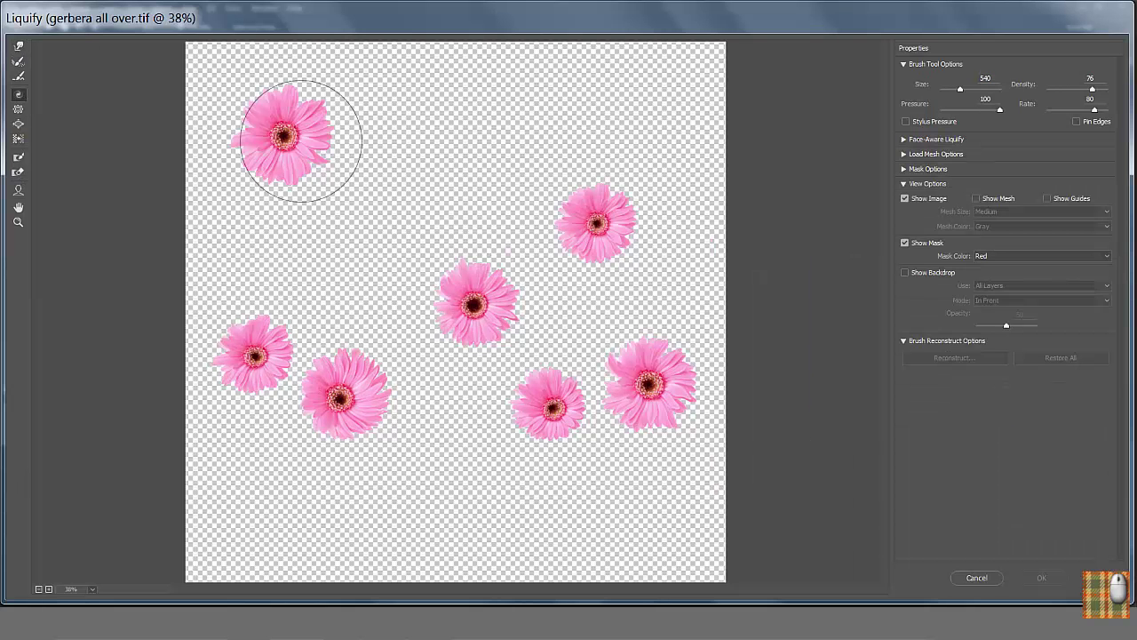
{"action": "left_click", "coordinate": [288, 135]}
{"action": "left_click", "coordinate": [470, 279]}
{"action": "left_click", "coordinate": [603, 232]}
{"action": "left_click", "coordinate": [659, 355]}
{"action": "left_click", "coordinate": [550, 392]}
{"action": "left_click_drag", "start_coordinate": [550, 392], "coordinate": [356, 365]}
{"action": "left_click", "coordinate": [251, 350]}
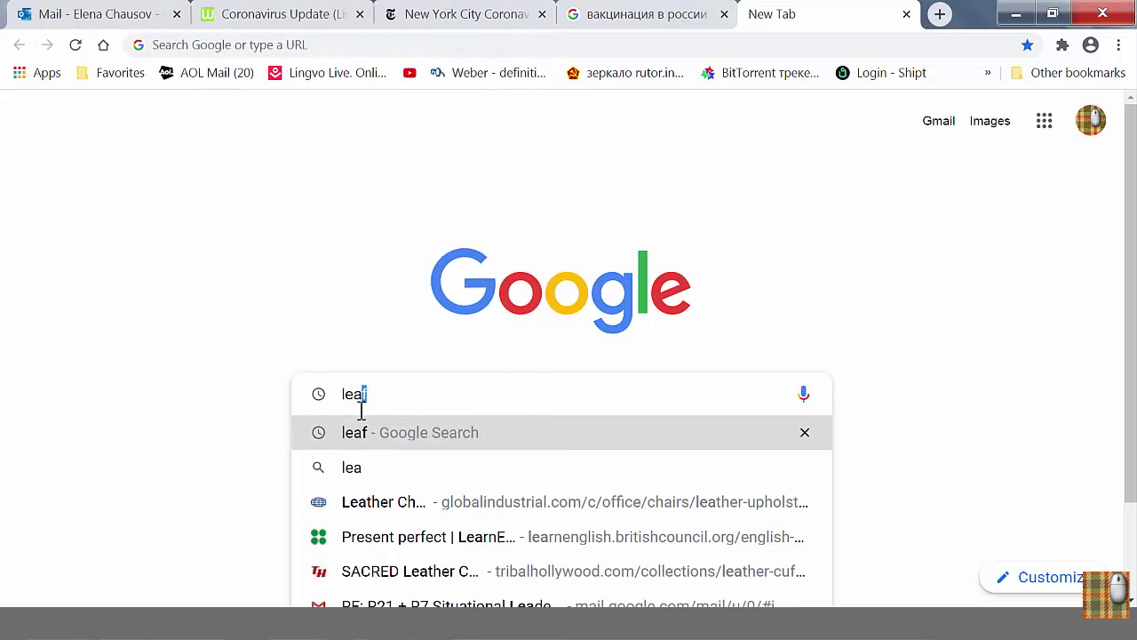
In the web browser, search Google for "leaf".
{"action": "type", "text": "f"}
{"action": "key", "text": "Return"}
{"action": "left_click", "coordinate": [222, 169]}
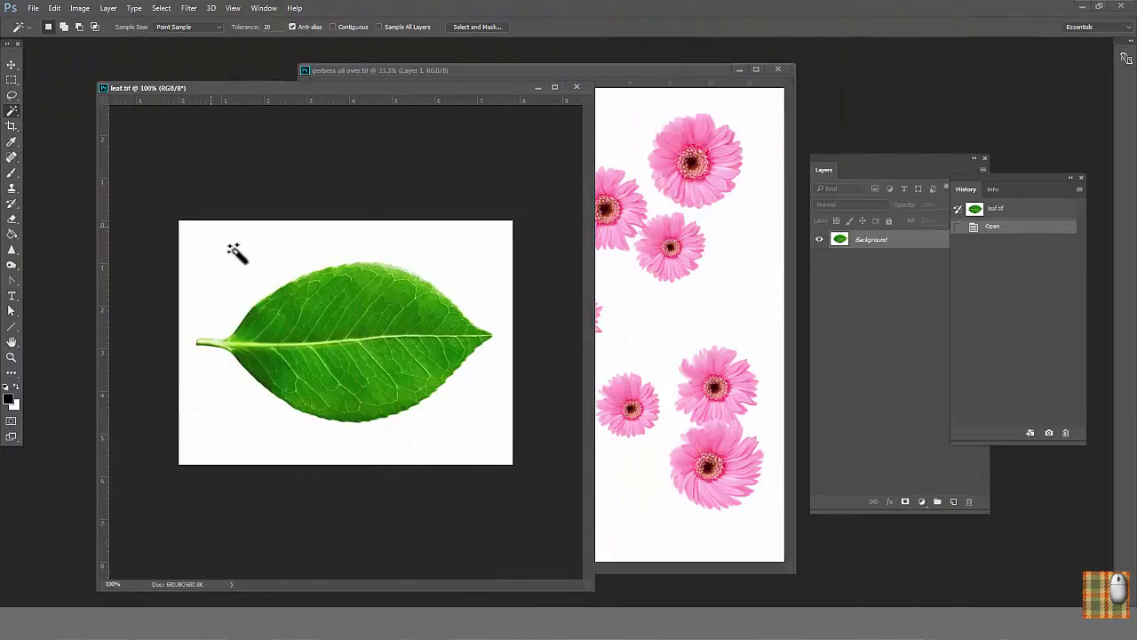
Select the whole leaf.tif canvas, subtract the white background with the Magic Wand, and copy the leaf.
{"action": "left_click", "coordinate": [161, 8]}
{"action": "left_click", "coordinate": [172, 29]}
{"action": "left_click", "coordinate": [280, 266], "text": "alt"}
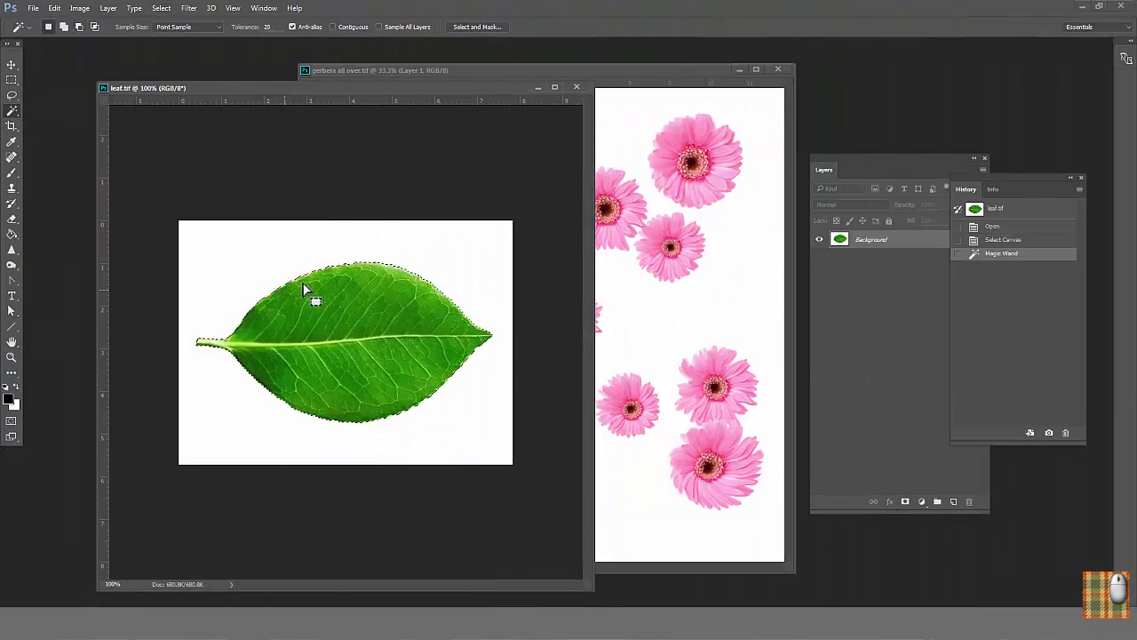
{"action": "left_click", "coordinate": [54, 8]}
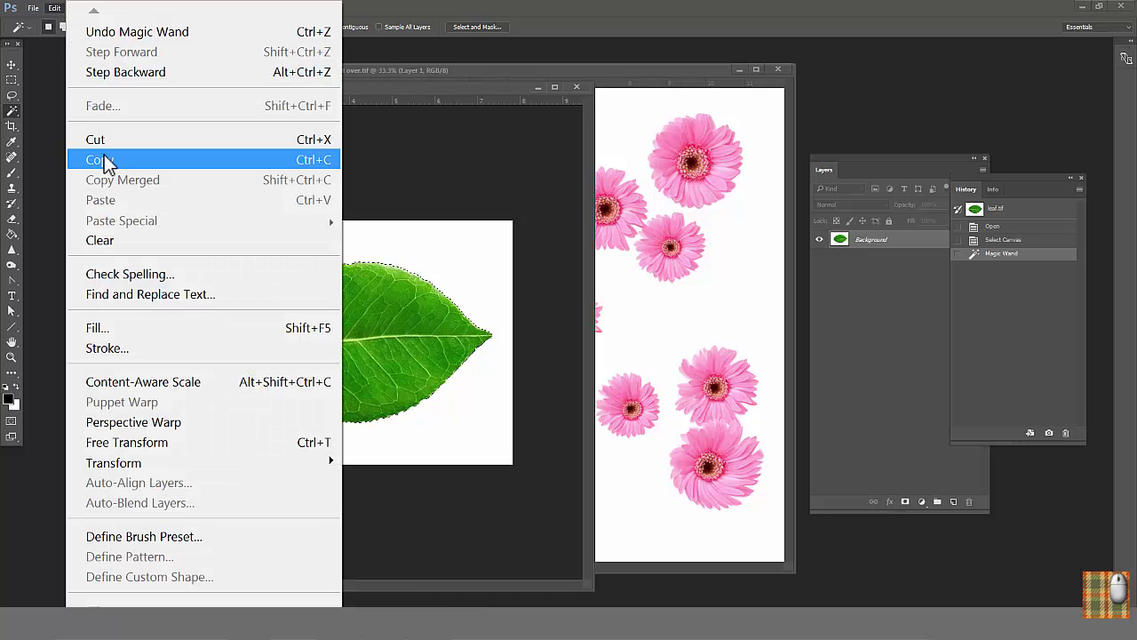
{"action": "left_click", "coordinate": [102, 162]}
Add a new layer above the Background in gerbera all over.tif and paste the leaf behind the central gerbera's right side.
{"action": "left_click", "coordinate": [679, 131]}
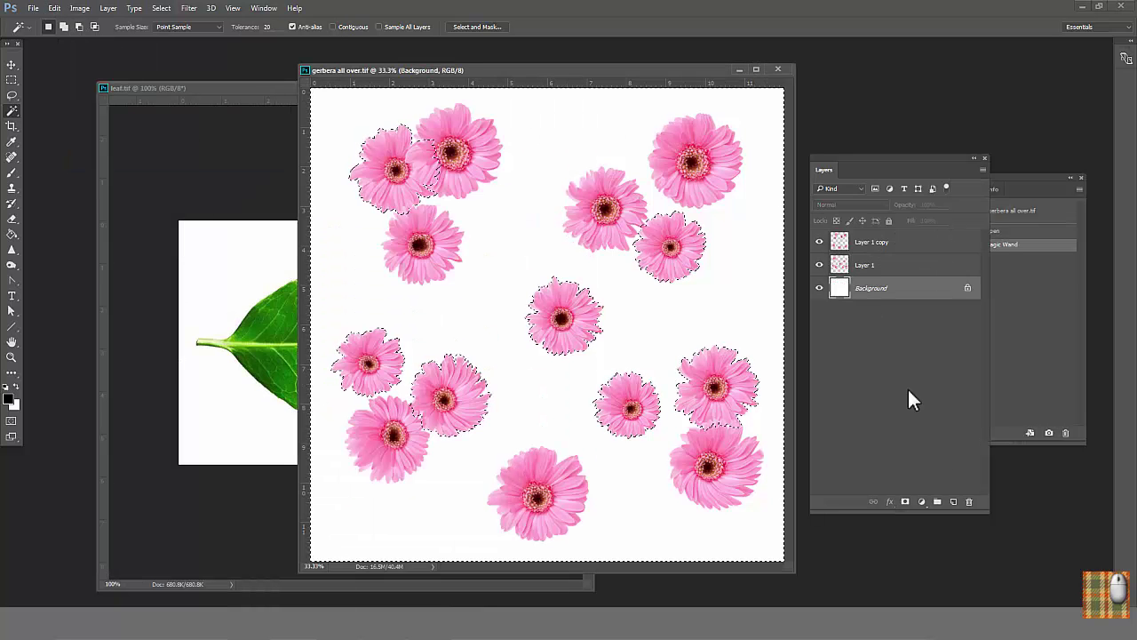
{"action": "key", "text": "ctrl+shift+alt+n"}
{"action": "key", "text": "ctrl+d"}
{"action": "left_click", "coordinate": [54, 8]}
{"action": "left_click", "coordinate": [101, 199]}
{"action": "left_click_drag", "start_coordinate": [508, 325], "coordinate": [595, 307]}
Scale the pasted leaf down slightly beside the central gerbera.
{"action": "left_click", "coordinate": [54, 8]}
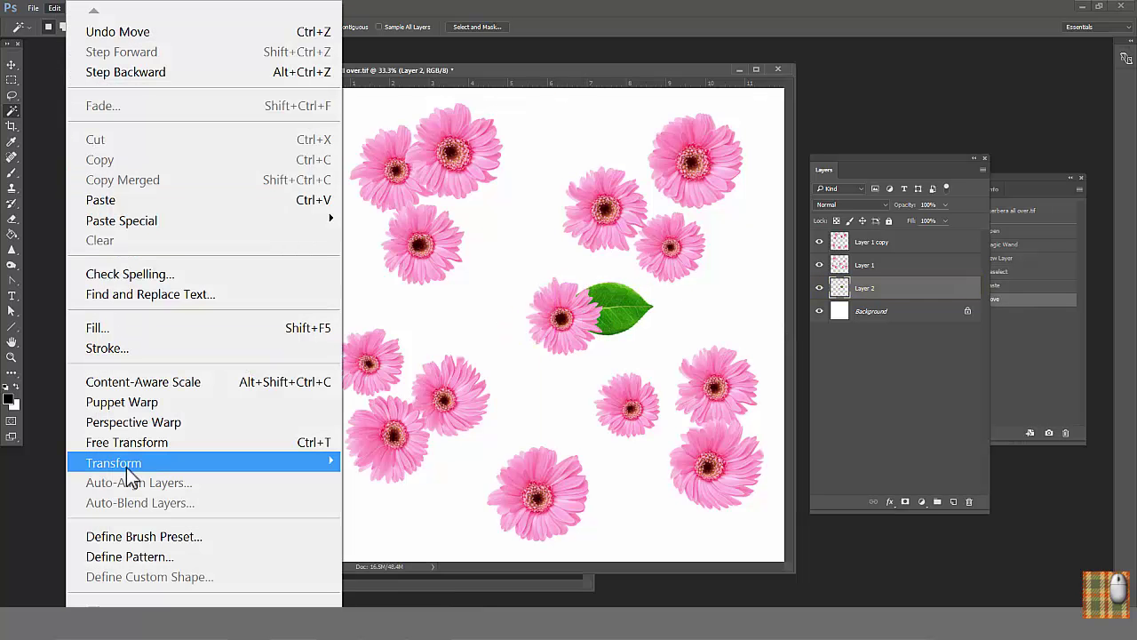
{"action": "mouse_move", "coordinate": [134, 463]}
{"action": "left_click", "coordinate": [394, 233]}
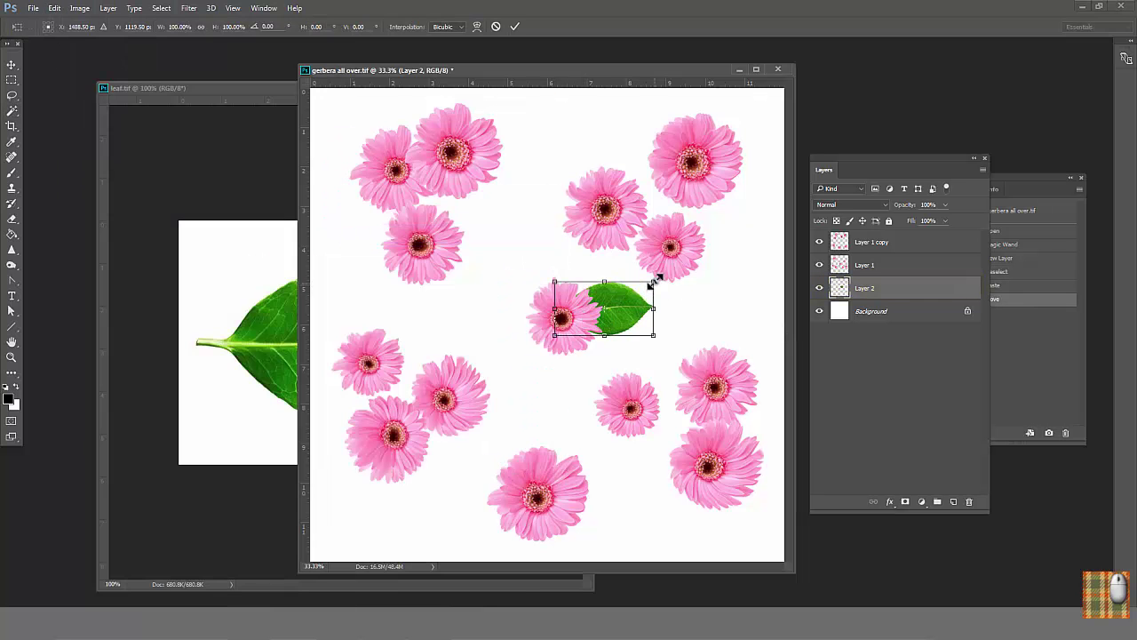
{"action": "left_click_drag", "start_coordinate": [655, 280], "coordinate": [639, 291]}
{"action": "key", "text": "Return"}
Duplicate the leaf on the same layer and rotate the copy to point upward above the central gerbera.
{"action": "key", "text": "ctrl+a"}
{"action": "left_click_drag", "start_coordinate": [618, 316], "coordinate": [591, 289]}
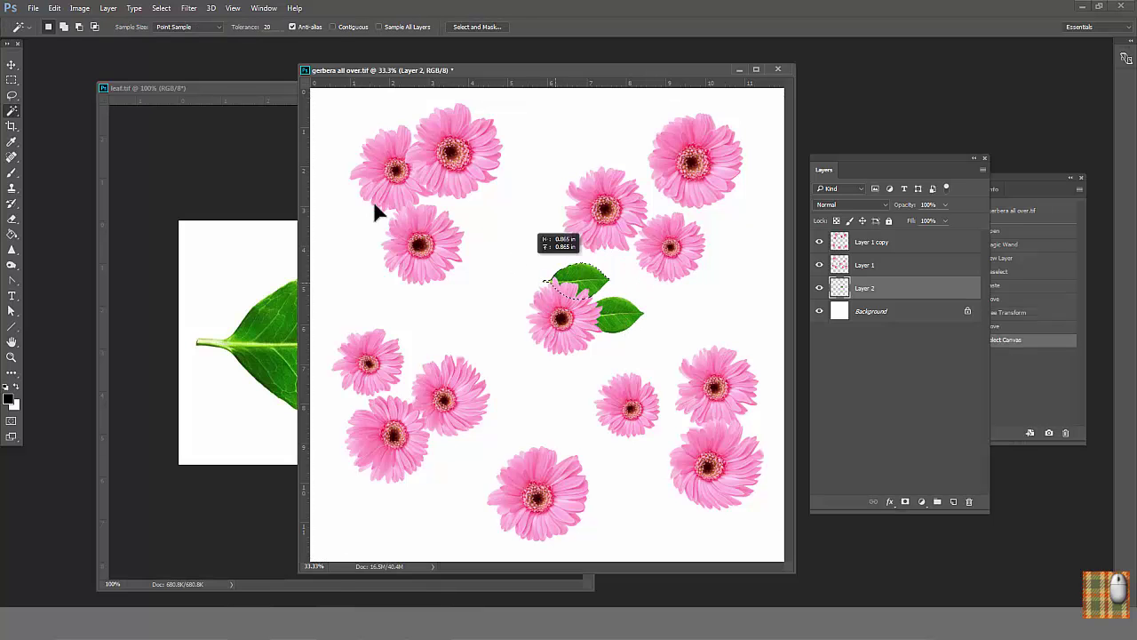
{"action": "left_click", "coordinate": [54, 8]}
{"action": "mouse_move", "coordinate": [128, 463]}
{"action": "left_click", "coordinate": [387, 255]}
{"action": "left_click_drag", "start_coordinate": [616, 242], "coordinate": [547, 276]}
{"action": "key", "text": "Return"}
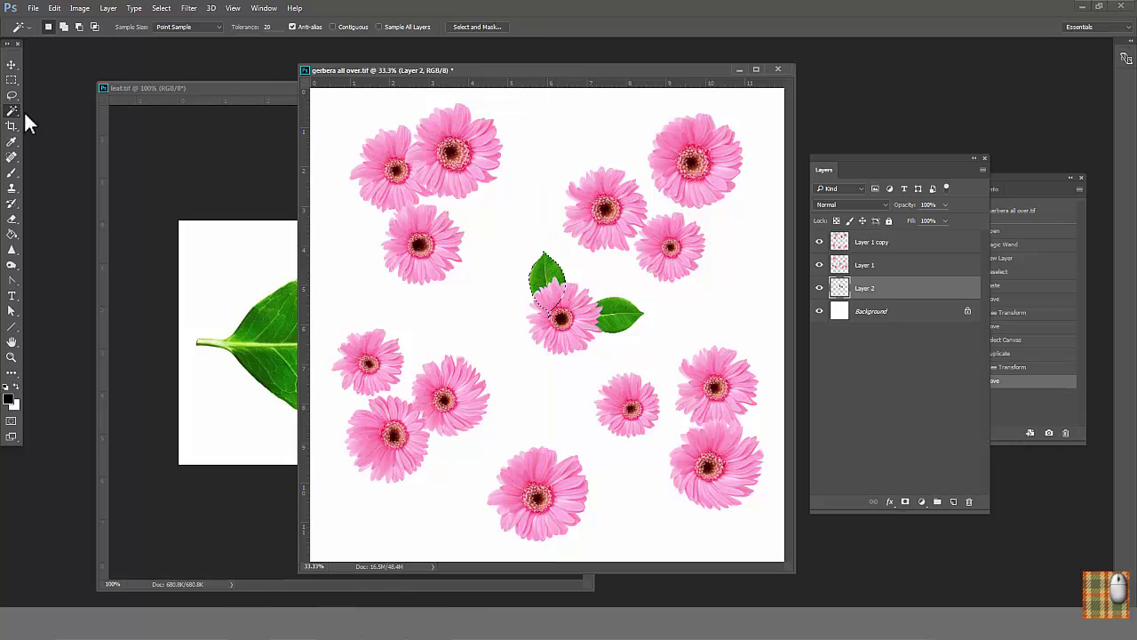
Duplicate the two leaves onto the bottom gerbera, rotate them 180°, and lasso and move one to the flower's lower right.
{"action": "left_click_drag", "start_coordinate": [612, 317], "coordinate": [593, 473]}
{"action": "left_click", "coordinate": [54, 8]}
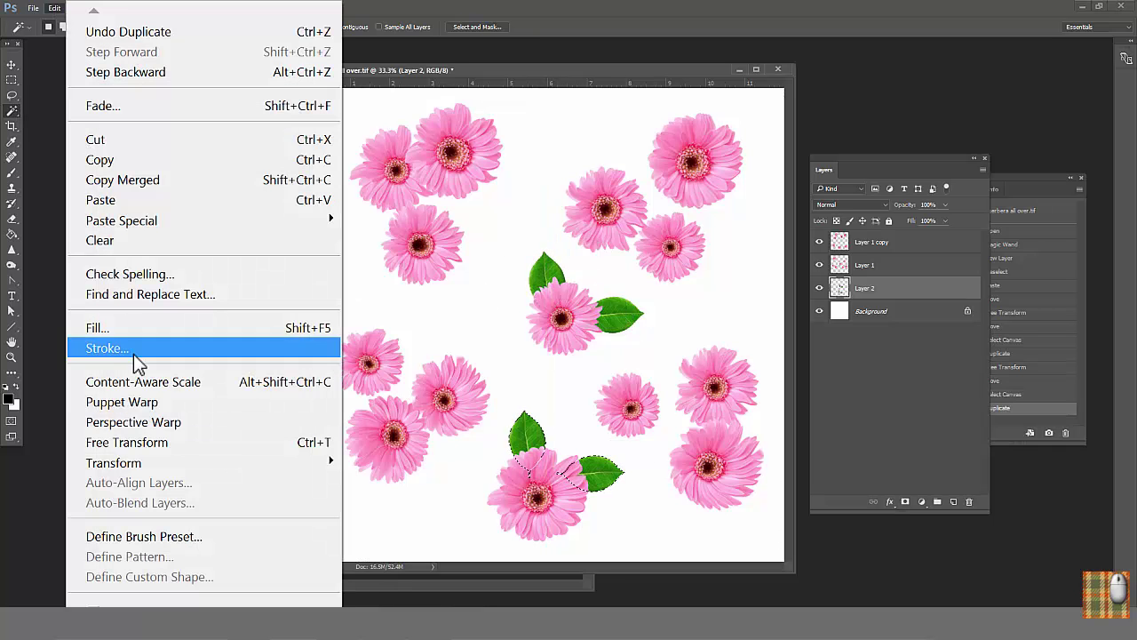
{"action": "mouse_move", "coordinate": [177, 462]}
{"action": "left_click", "coordinate": [391, 367]}
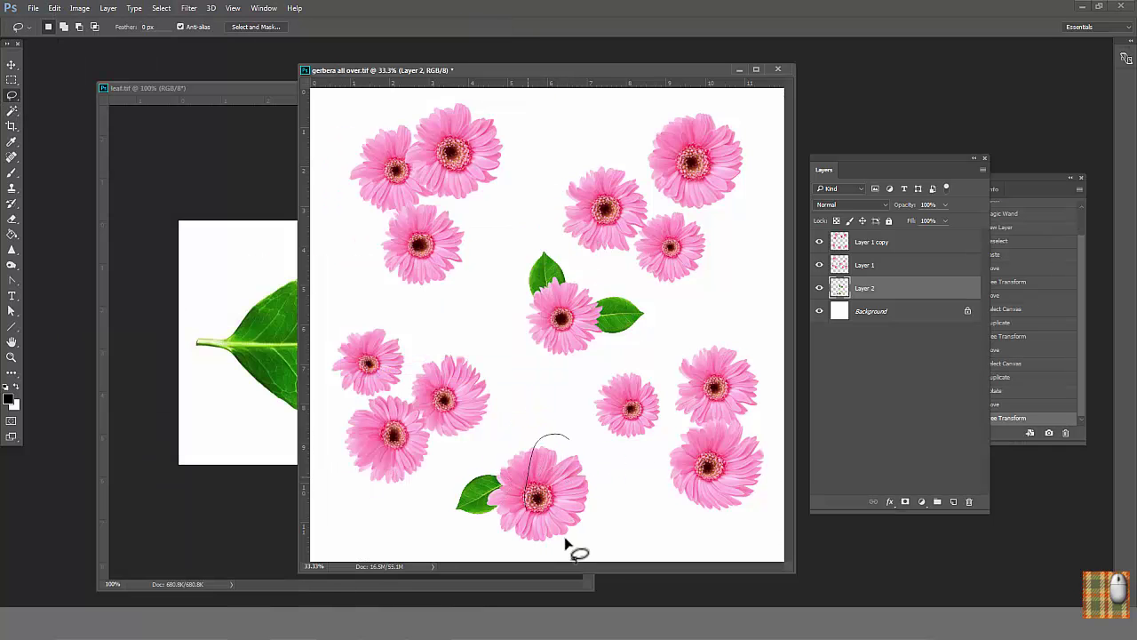
{"action": "left_click_drag", "start_coordinate": [635, 512], "coordinate": [573, 441]}
{"action": "left_click_drag", "start_coordinate": [574, 511], "coordinate": [607, 523]}
Duplicate the bottom gerbera's lower-right leaf, rotate the copy 180°, and place it above the flower.
{"action": "mouse_move", "coordinate": [603, 521]}
{"action": "left_mouse_down"}
{"action": "mouse_move", "coordinate": [550, 474]}
{"action": "mouse_move", "coordinate": [542, 445]}
{"action": "mouse_move", "coordinate": [590, 433]}
{"action": "left_mouse_up"}
{"action": "left_click", "coordinate": [54, 8]}
{"action": "mouse_move", "coordinate": [147, 463]}
{"action": "left_click", "coordinate": [391, 369]}
{"action": "key", "text": "ctrl+t"}
{"action": "key", "text": "Return"}
{"action": "left_click_drag", "start_coordinate": [533, 443], "coordinate": [558, 446]}
Duplicate the leaf above the bottom gerbera to the upper-middle gerbera, rotate it, and tuck it behind the flower's upper-left side.
{"action": "left_click_drag", "start_coordinate": [556, 442], "coordinate": [588, 118]}
{"action": "left_click", "coordinate": [54, 8]}
{"action": "mouse_move", "coordinate": [138, 462]}
{"action": "left_click", "coordinate": [382, 253]}
{"action": "key", "text": "Return"}
{"action": "left_click_drag", "start_coordinate": [588, 160], "coordinate": [580, 168]}
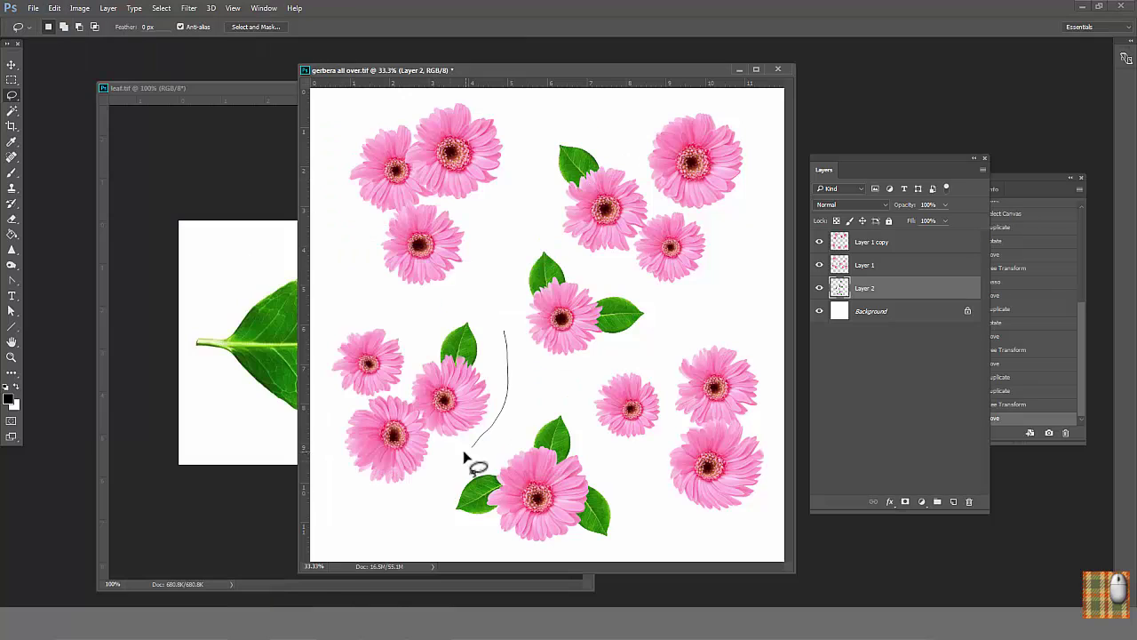
Duplicate leaves onto the upper-left gerbera group, rotating and positioning them behind the flowers' outer petals.
{"action": "left_click_drag", "start_coordinate": [453, 461], "coordinate": [504, 331]}
{"action": "left_click_drag", "start_coordinate": [552, 444], "coordinate": [427, 213], "text": "ctrl+alt"}
{"action": "left_click_drag", "start_coordinate": [354, 102], "coordinate": [482, 169]}
{"action": "left_click", "coordinate": [54, 8]}
{"action": "mouse_move", "coordinate": [133, 465]}
{"action": "left_click", "coordinate": [382, 253]}
{"action": "mouse_move", "coordinate": [553, 194]}
{"action": "left_mouse_down"}
{"action": "mouse_move", "coordinate": [514, 257]}
{"action": "mouse_move", "coordinate": [530, 240]}
{"action": "left_mouse_up"}
{"action": "key", "text": "Return"}
{"action": "left_click_drag", "start_coordinate": [396, 133], "coordinate": [364, 168]}
Lasso the top-left group's right-hand leaf, duplicate it to the small lower-right gerbera, and position it above the flower.
{"action": "left_click_drag", "start_coordinate": [471, 96], "coordinate": [554, 114]}
{"action": "left_click_drag", "start_coordinate": [511, 151], "coordinate": [714, 349], "text": "ctrl+alt"}
{"action": "left_click", "coordinate": [54, 8]}
{"action": "left_click_drag", "start_coordinate": [680, 361], "coordinate": [652, 382]}
{"action": "left_click_drag", "start_coordinate": [684, 438], "coordinate": [686, 433]}
Rotate and position leaves behind the left and lower-left sides of the large lower-right gerbera.
{"action": "left_click", "coordinate": [54, 8]}
{"action": "mouse_move", "coordinate": [672, 460]}
{"action": "left_mouse_down", "text": "ctrl"}
{"action": "mouse_move", "coordinate": [683, 506]}
{"action": "mouse_move", "coordinate": [651, 463]}
{"action": "mouse_move", "coordinate": [682, 466]}
{"action": "left_mouse_up", "text": "ctrl"}
{"action": "left_click", "coordinate": [382, 253]}
{"action": "key", "text": "Return"}
{"action": "left_click", "coordinate": [54, 8]}
{"action": "left_click", "coordinate": [382, 254]}
{"action": "key", "text": "Return"}
{"action": "left_click_drag", "start_coordinate": [679, 435], "coordinate": [695, 485]}
Duplicate the lower-right gerbera's leaves to the large upper-right gerbera, rotate them 180°, and adjust their angle and position.
{"action": "mouse_move", "coordinate": [680, 499]}
{"action": "left_mouse_down", "text": "ctrl+alt"}
{"action": "mouse_move", "coordinate": [712, 217]}
{"action": "mouse_move", "coordinate": [746, 232]}
{"action": "left_mouse_up", "text": "ctrl+alt"}
{"action": "left_click", "coordinate": [55, 8]}
{"action": "left_click", "coordinate": [400, 367]}
{"action": "left_click", "coordinate": [56, 8]}
{"action": "left_click", "coordinate": [382, 254]}
{"action": "left_click_drag", "start_coordinate": [748, 150], "coordinate": [769, 175]}
{"action": "key", "text": "Return"}
Duplicate the bottom gerbera's left leaf to the small left gerbera, rotate it behind the flower's lower-left side, and deselect.
{"action": "left_click", "coordinate": [55, 8]}
{"action": "left_click_drag", "start_coordinate": [480, 495], "coordinate": [360, 382], "text": "ctrl+alt"}
{"action": "left_click", "coordinate": [424, 255]}
{"action": "key", "text": "Return"}
{"action": "left_click", "coordinate": [54, 8]}
{"action": "mouse_move", "coordinate": [115, 462]}
{"action": "left_click", "coordinate": [380, 254]}
{"action": "left_click_drag", "start_coordinate": [438, 338], "coordinate": [451, 447]}
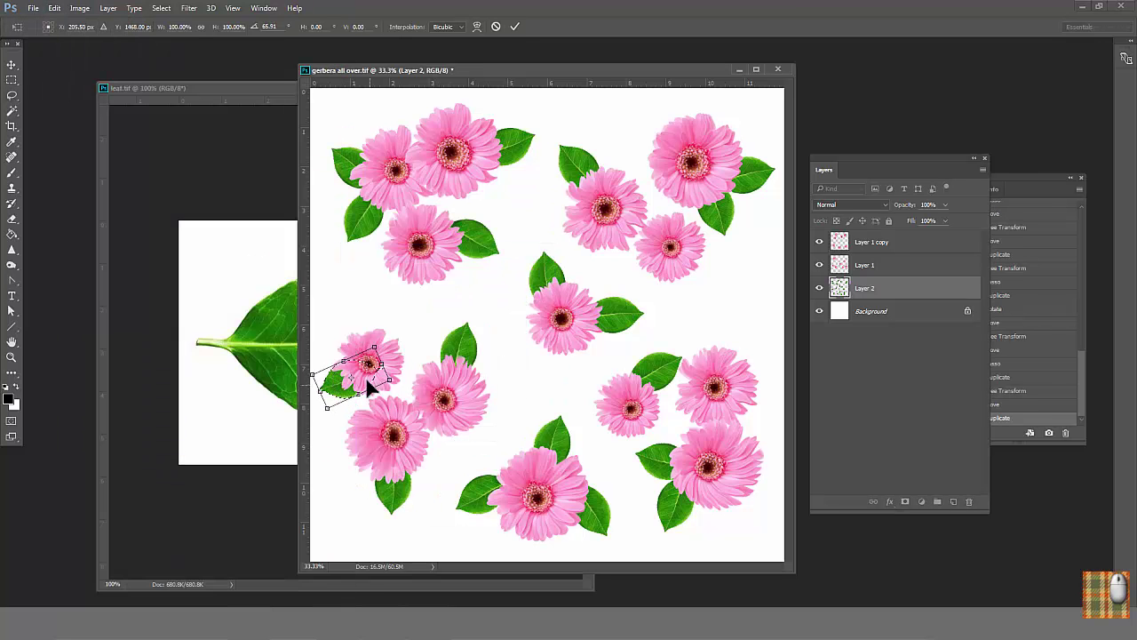
{"action": "key", "text": "Return"}
{"action": "key", "text": "ctrl+d"}
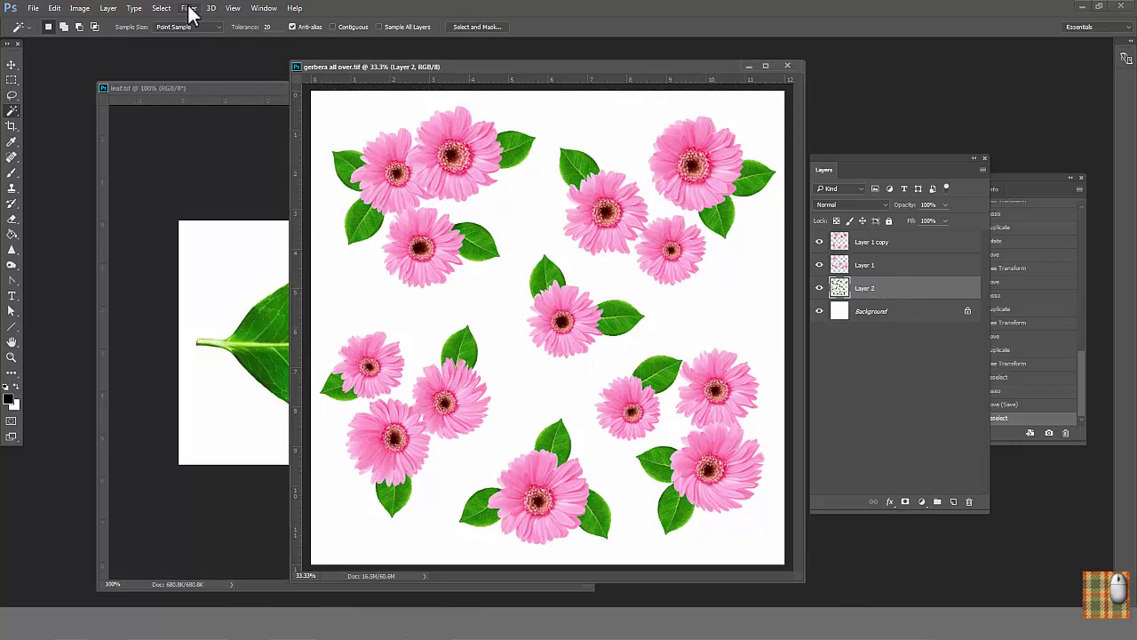
Open the leaf layer in Liquify and bend the leaf tips with the Forward Warp tool.
{"action": "left_click", "coordinate": [188, 9]}
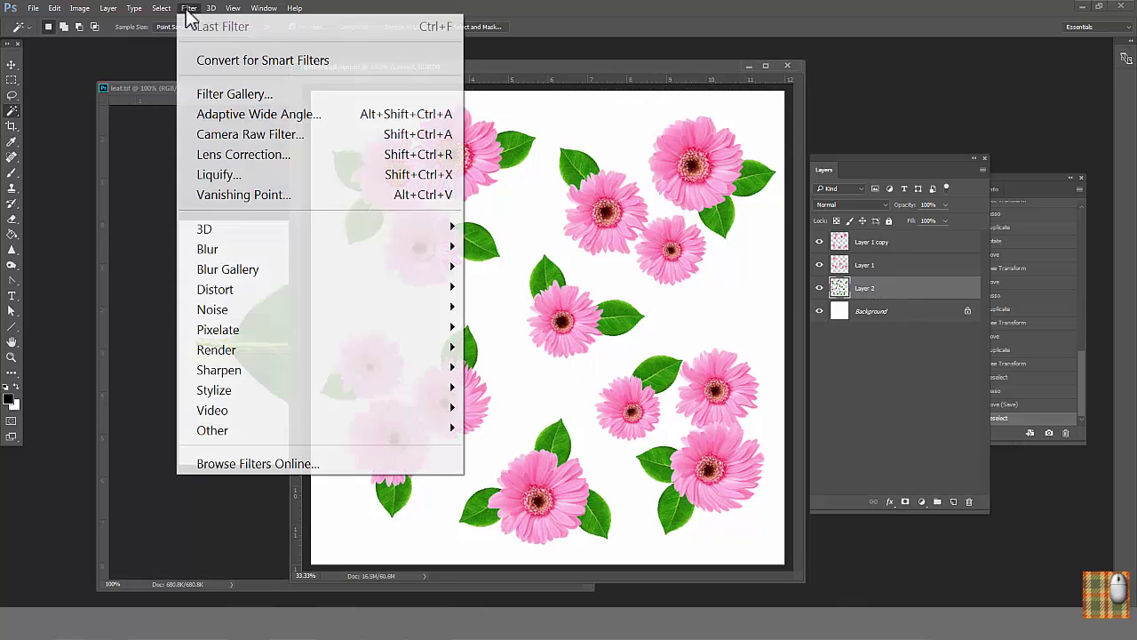
{"action": "left_click", "coordinate": [213, 174]}
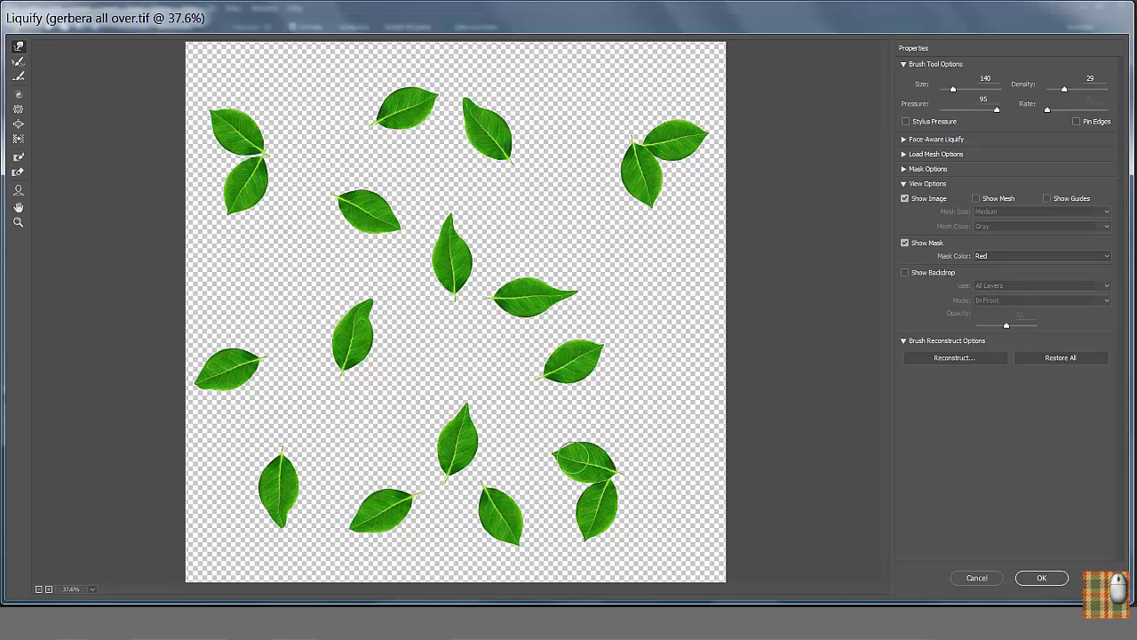
{"action": "left_click_drag", "start_coordinate": [549, 440], "coordinate": [545, 438]}
Twist several leaves with the Twirl Clockwise tool at brush size 296.
{"action": "left_click", "coordinate": [19, 94]}
{"action": "left_click", "coordinate": [528, 291]}
{"action": "left_click", "coordinate": [624, 186]}
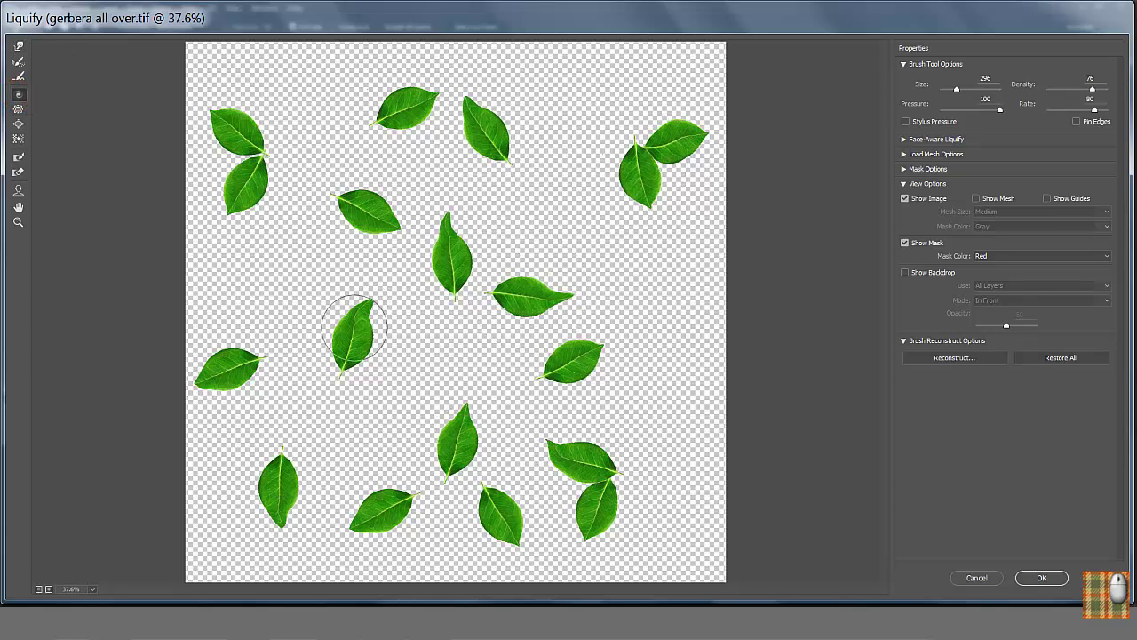
Shrink selected leaves across the canvas with the Pucker tool, slightly adjusting the brush size.
{"action": "left_click", "coordinate": [19, 109]}
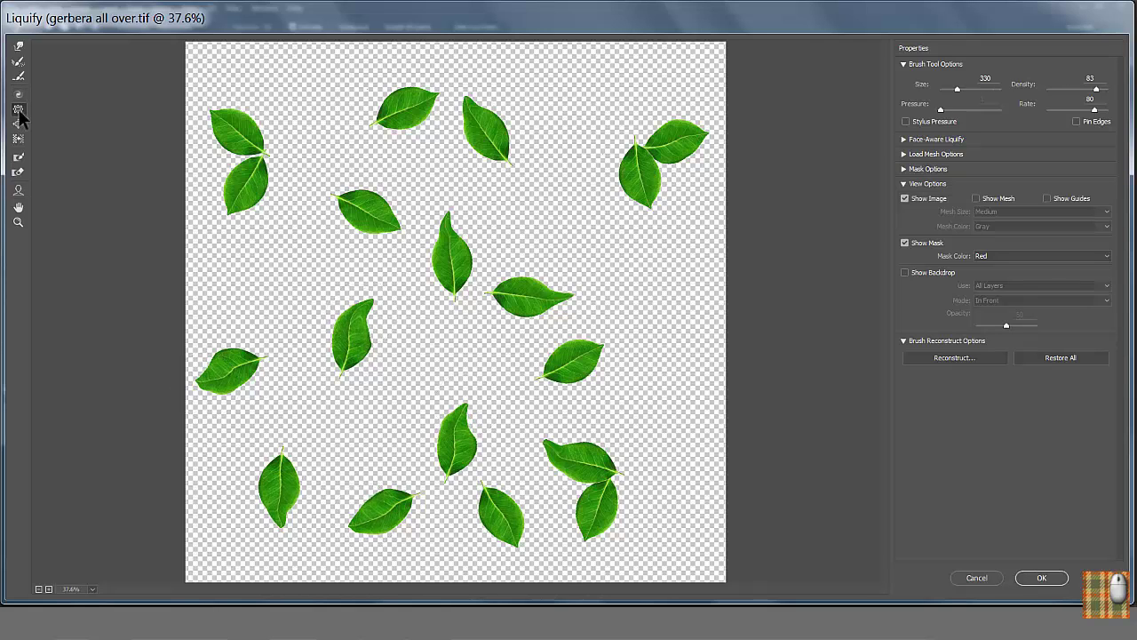
{"action": "left_click_drag", "start_coordinate": [958, 88], "coordinate": [959, 89]}
{"action": "left_click", "coordinate": [536, 294]}
{"action": "left_click", "coordinate": [398, 108]}
{"action": "left_click", "coordinate": [244, 199]}
{"action": "left_click", "coordinate": [380, 218]}
{"action": "left_click", "coordinate": [359, 333]}
{"action": "left_click", "coordinate": [571, 361]}
{"action": "left_click", "coordinate": [501, 515]}
{"action": "left_click", "coordinate": [279, 489]}
{"action": "left_click", "coordinate": [228, 372]}
Enlarge leaves in the upper, central and lower-middle areas with the Bloat tool.
{"action": "left_click", "coordinate": [19, 124]}
{"action": "left_click", "coordinate": [232, 120]}
{"action": "left_click", "coordinate": [484, 127]}
{"action": "left_click", "coordinate": [630, 192]}
{"action": "left_click", "coordinate": [461, 256]}
{"action": "left_click", "coordinate": [368, 220]}
{"action": "left_click", "coordinate": [369, 332]}
{"action": "left_click", "coordinate": [452, 436]}
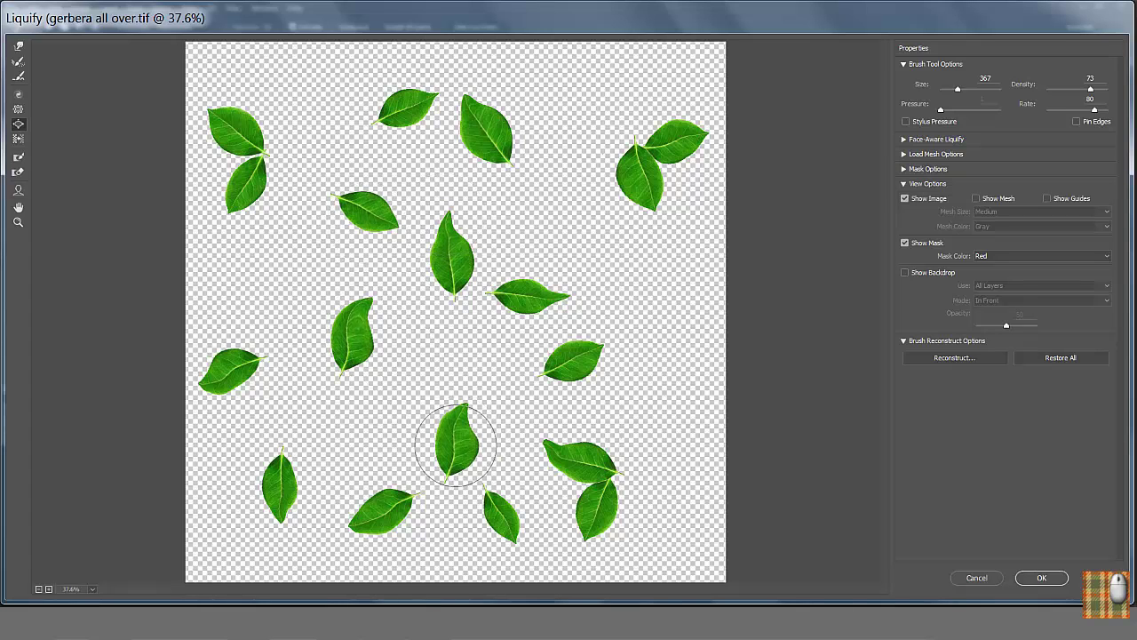
Enlarge the leaf in the middle-right area with the Bloat tool and apply the Liquify changes.
{"action": "left_click", "coordinate": [578, 363]}
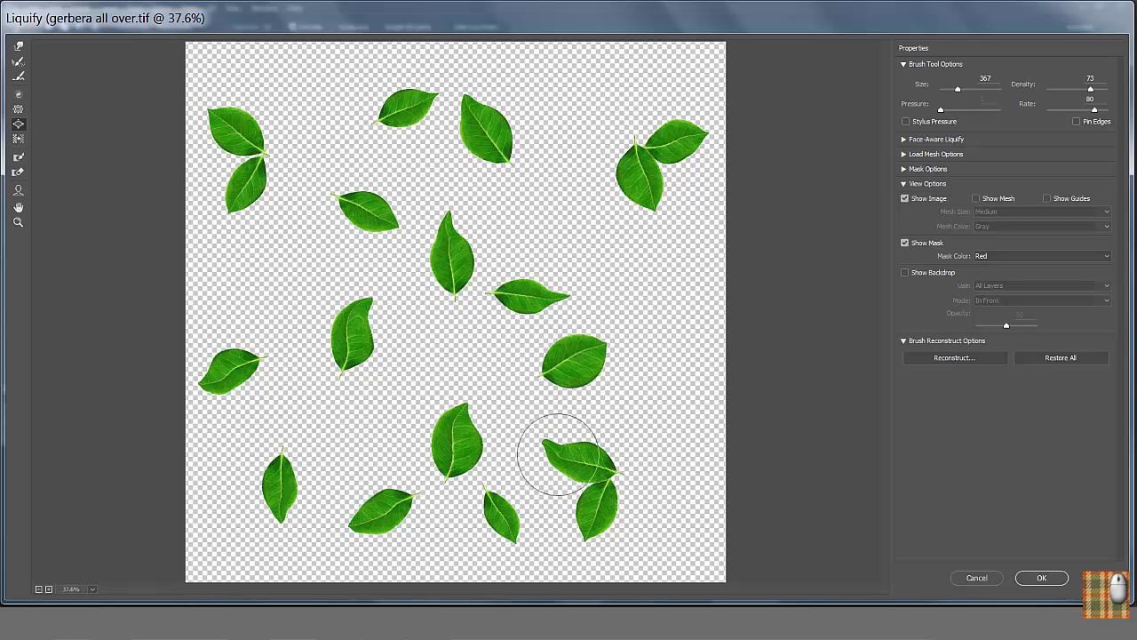
{"action": "left_click", "coordinate": [1044, 578]}
Lasso the two leaves of the upper-right flower and reshape their edges and tips in Liquify with Forward Warp at brush size 140.
{"action": "left_click_drag", "start_coordinate": [729, 286], "coordinate": [774, 267]}
{"action": "left_click", "coordinate": [188, 8]}
{"action": "left_click", "coordinate": [306, 174]}
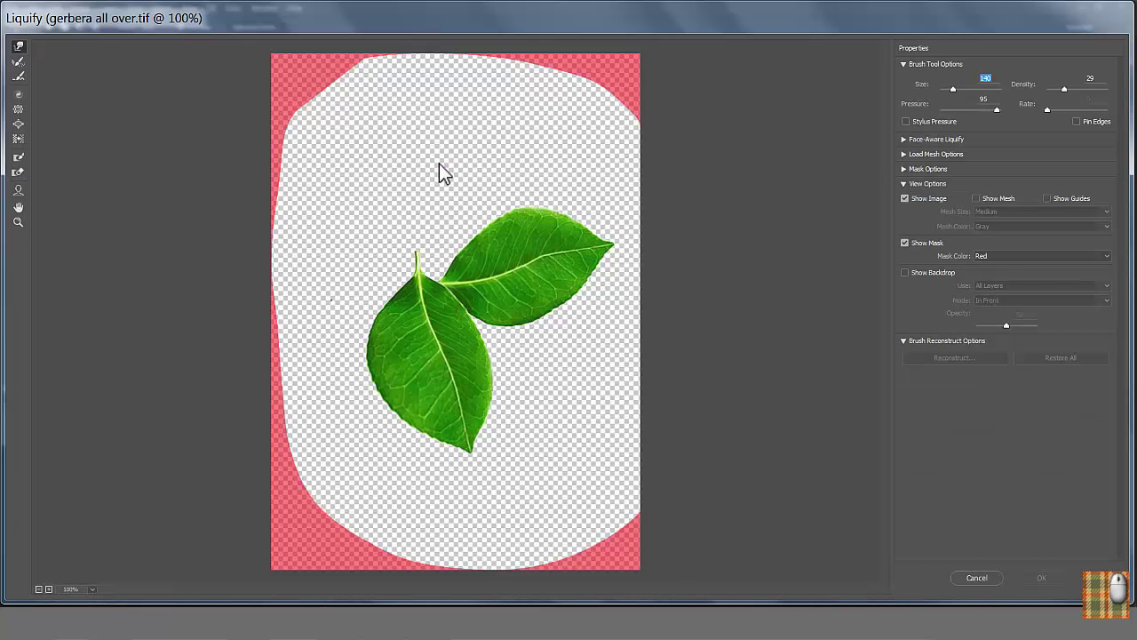
{"action": "left_click", "coordinate": [19, 46]}
{"action": "mouse_move", "coordinate": [364, 331]}
{"action": "left_mouse_down"}
{"action": "mouse_move", "coordinate": [389, 294]}
{"action": "mouse_move", "coordinate": [365, 344]}
{"action": "left_mouse_up"}
{"action": "left_click_drag", "start_coordinate": [468, 460], "coordinate": [484, 471]}
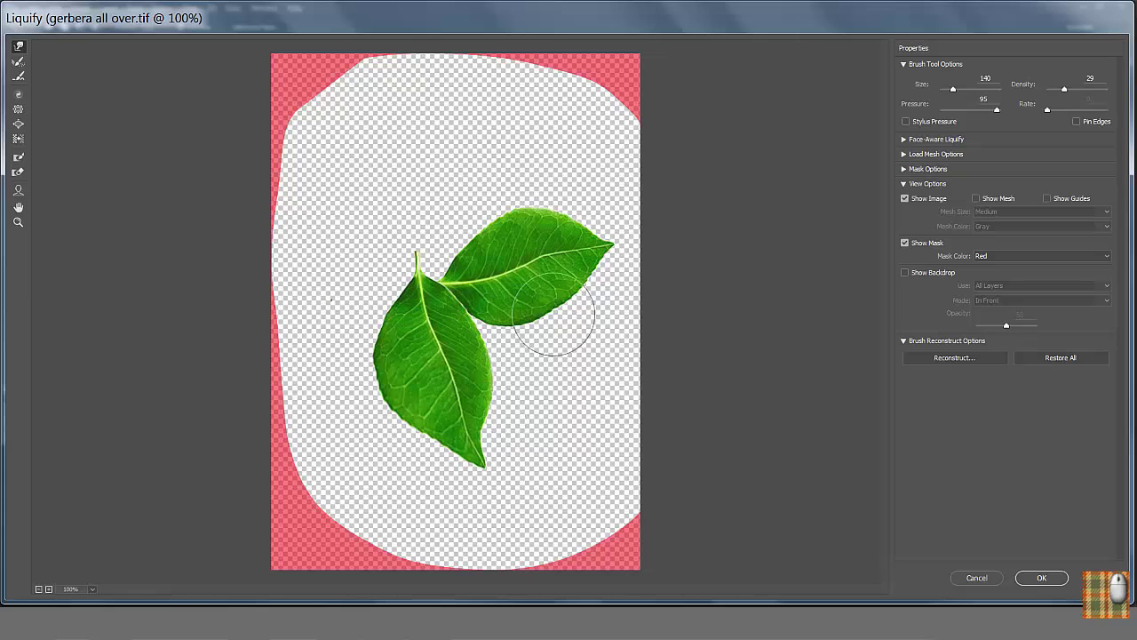
{"action": "key", "text": "s"}
{"action": "left_click_drag", "start_coordinate": [498, 418], "coordinate": [505, 419]}
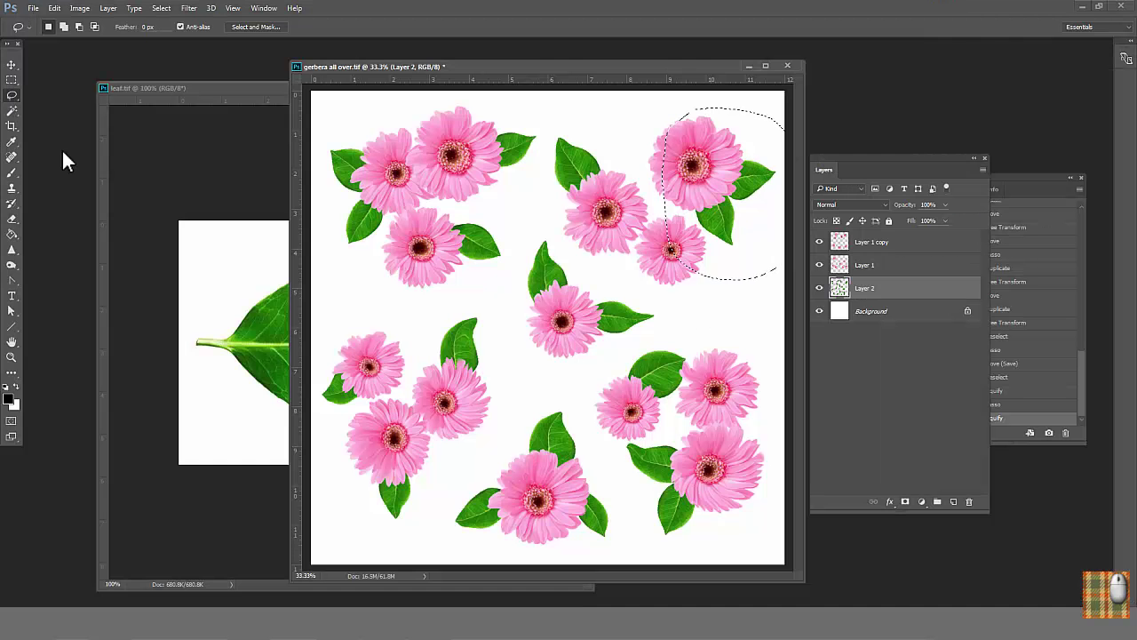
Lasso the three leaves around the lower-middle flower, open them in Liquify and shrink the upper leaf with the Pucker tool.
{"action": "left_click_drag", "start_coordinate": [587, 426], "coordinate": [588, 589]}
{"action": "left_click_drag", "start_coordinate": [582, 431], "coordinate": [579, 427]}
{"action": "left_click", "coordinate": [188, 8]}
{"action": "left_click", "coordinate": [200, 172]}
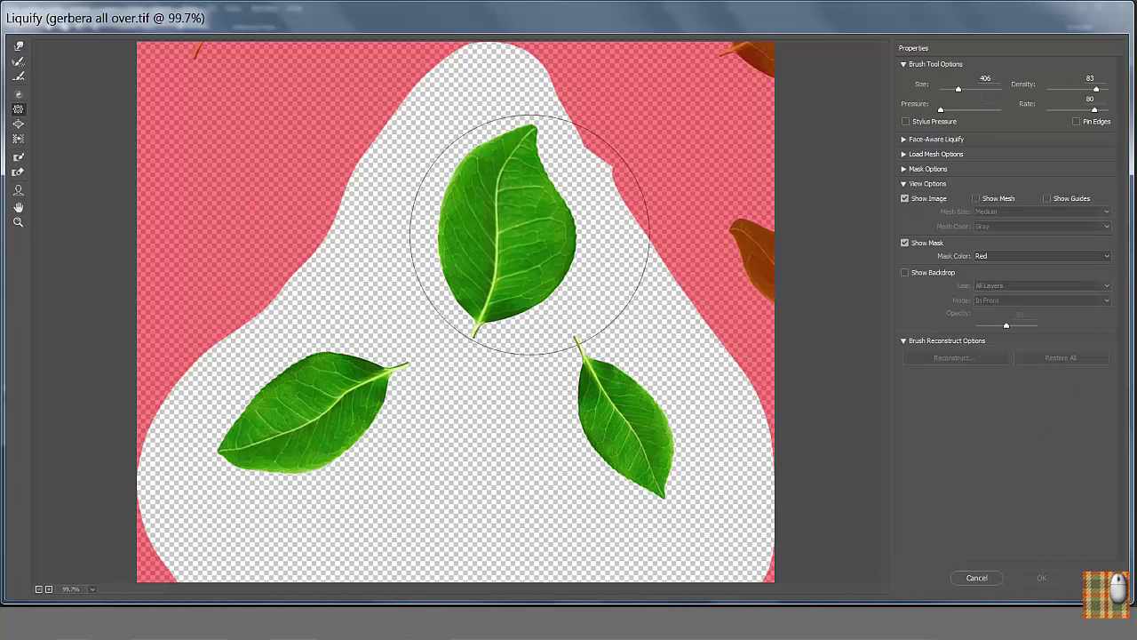
{"action": "left_click", "coordinate": [521, 241]}
Bend the three leaves with Forward Warp at size 140, adjust the small one with Bloat and Pucker, and apply Liquify.
{"action": "left_click", "coordinate": [18, 45]}
{"action": "mouse_move", "coordinate": [517, 169]}
{"action": "left_mouse_down"}
{"action": "mouse_move", "coordinate": [527, 80]}
{"action": "mouse_move", "coordinate": [555, 114]}
{"action": "mouse_move", "coordinate": [561, 187]}
{"action": "mouse_move", "coordinate": [553, 155]}
{"action": "mouse_move", "coordinate": [589, 242]}
{"action": "left_mouse_up"}
{"action": "mouse_move", "coordinate": [606, 397]}
{"action": "left_mouse_down"}
{"action": "mouse_move", "coordinate": [591, 436]}
{"action": "mouse_move", "coordinate": [586, 414]}
{"action": "left_mouse_up"}
{"action": "left_click", "coordinate": [20, 124]}
{"action": "left_click", "coordinate": [613, 411]}
{"action": "left_click", "coordinate": [18, 111]}
{"action": "left_click", "coordinate": [634, 404]}
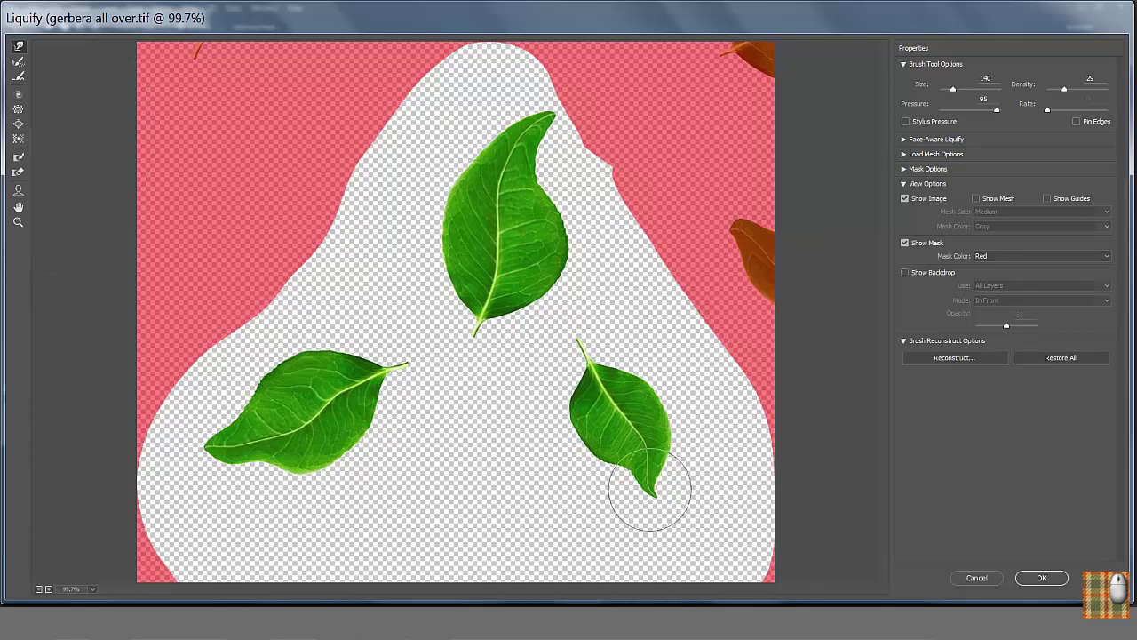
{"action": "left_click", "coordinate": [1042, 578]}
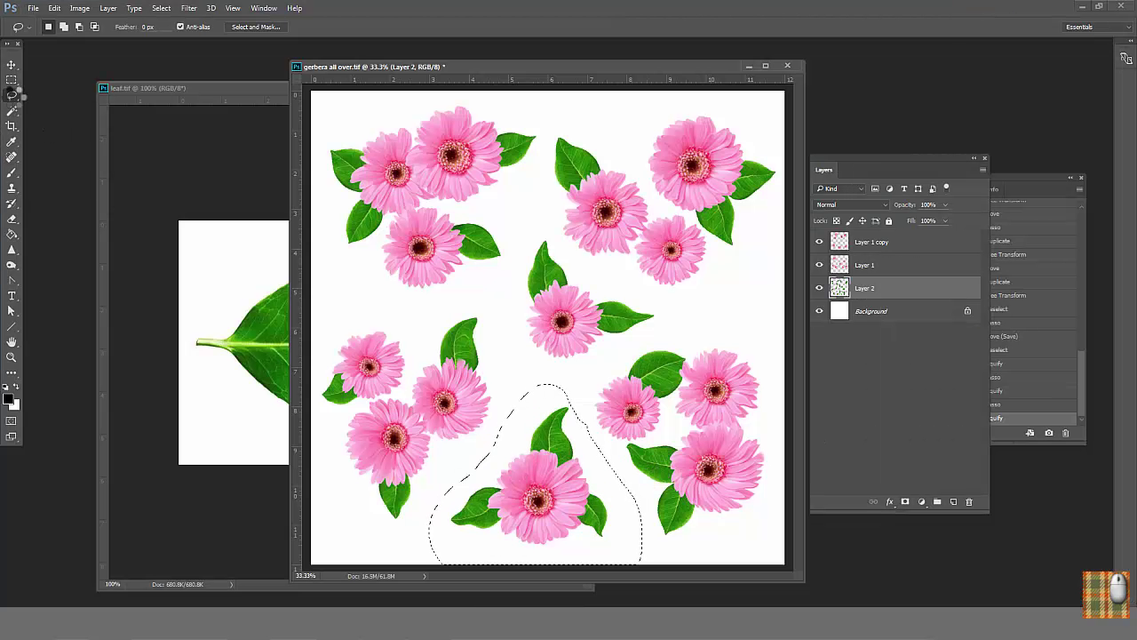
Open another group of leaves from the leaf layer in Liquify and bend their tips with the Forward Warp tool.
{"action": "mouse_move", "coordinate": [511, 175]}
{"action": "left_mouse_down"}
{"action": "mouse_move", "coordinate": [459, 297]}
{"action": "mouse_move", "coordinate": [541, 139]}
{"action": "mouse_move", "coordinate": [522, 187]}
{"action": "left_mouse_up"}
{"action": "left_click", "coordinate": [189, 8]}
{"action": "left_click", "coordinate": [241, 193]}
{"action": "key", "text": "c"}
{"action": "mouse_move", "coordinate": [662, 183]}
{"action": "left_mouse_down"}
{"action": "mouse_move", "coordinate": [677, 158]}
{"action": "mouse_move", "coordinate": [742, 178]}
{"action": "left_mouse_up"}
{"action": "left_click", "coordinate": [19, 46]}
{"action": "left_click_drag", "start_coordinate": [628, 453], "coordinate": [671, 455]}
{"action": "mouse_move", "coordinate": [540, 419]}
{"action": "left_mouse_down"}
{"action": "mouse_move", "coordinate": [612, 437]}
{"action": "mouse_move", "coordinate": [573, 383]}
{"action": "left_mouse_up"}
Vary the sizes of the leaves in this group with the Bloat and Pucker tools.
{"action": "left_click", "coordinate": [18, 125]}
{"action": "left_click", "coordinate": [572, 412]}
{"action": "left_click", "coordinate": [19, 110]}
{"action": "left_click", "coordinate": [283, 386]}
{"action": "left_click", "coordinate": [18, 46]}
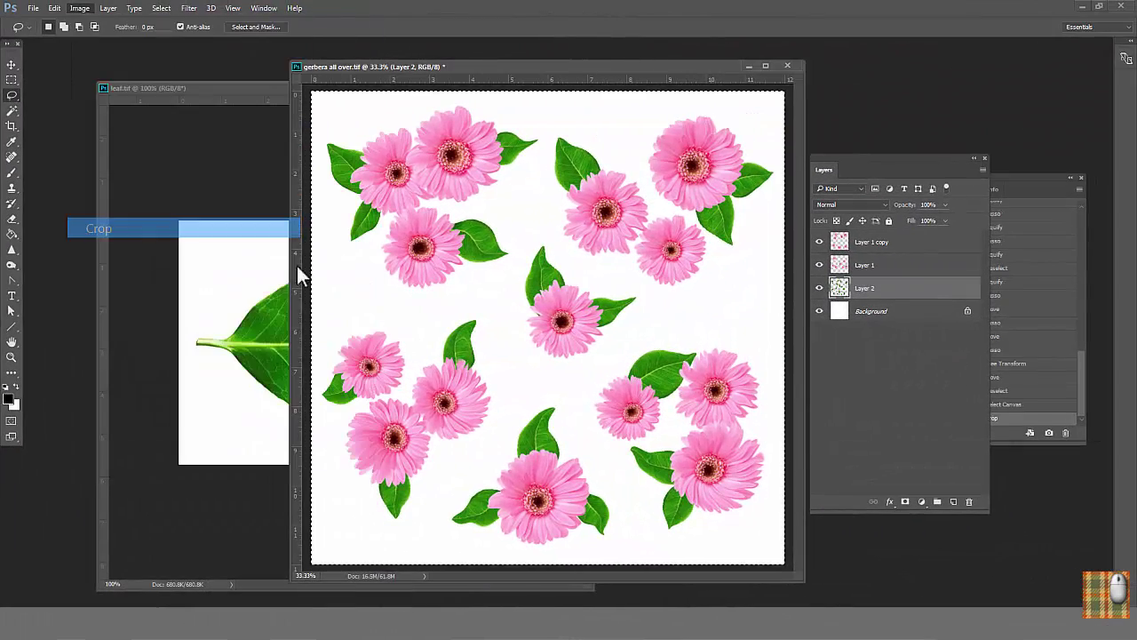
Open the Offset filter for Layer 1 copy.
{"action": "left_click", "coordinate": [886, 241]}
{"action": "left_click", "coordinate": [190, 8]}
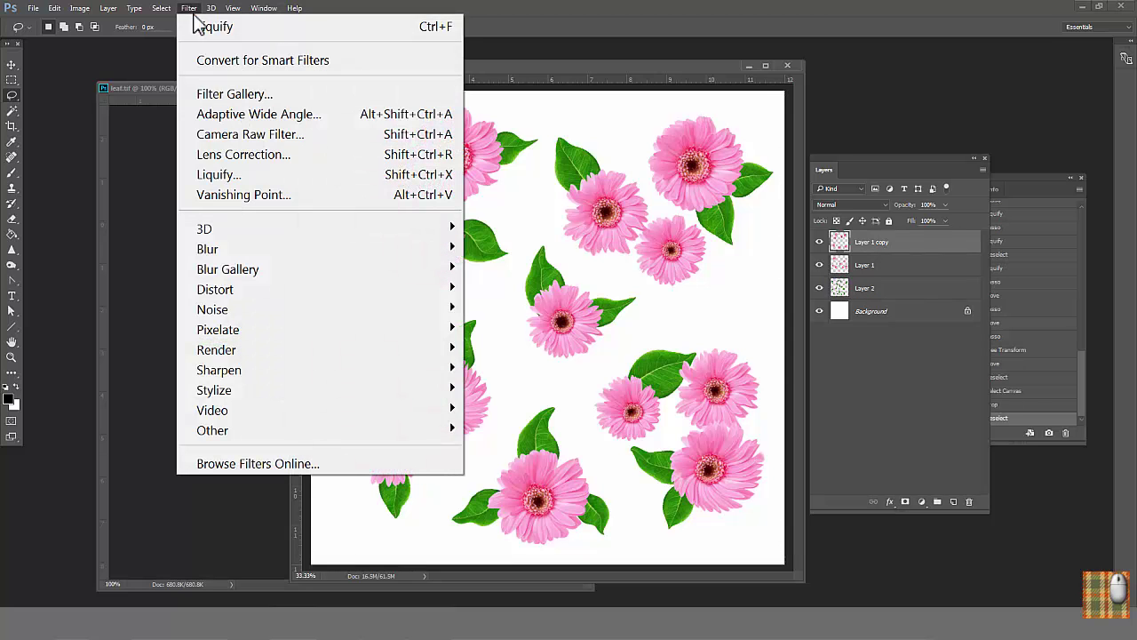
{"action": "mouse_move", "coordinate": [218, 433]}
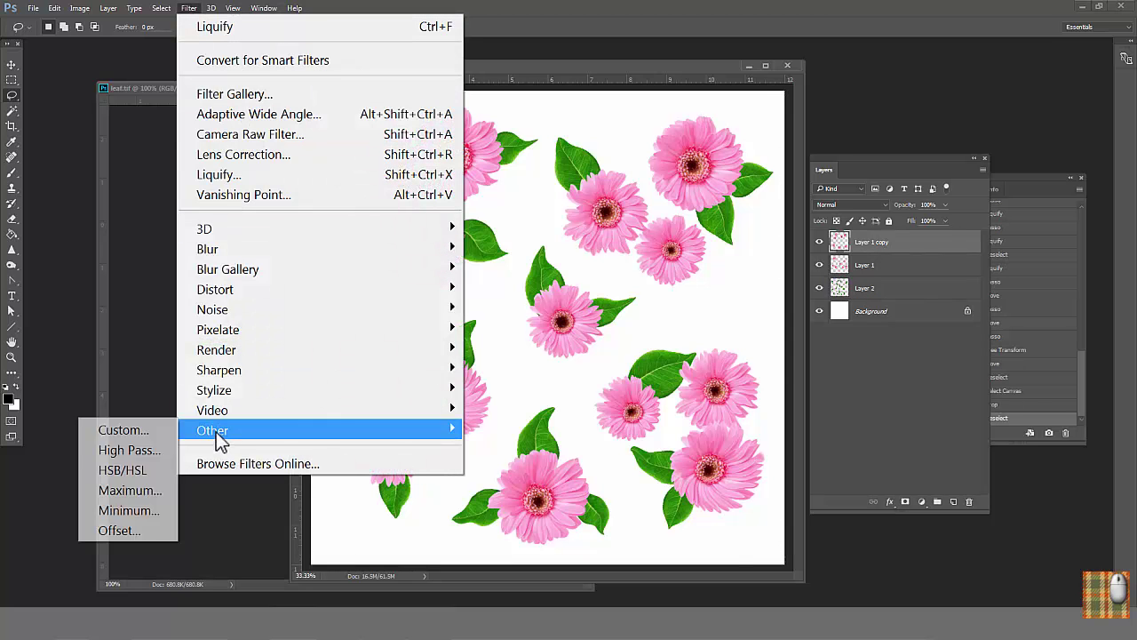
{"action": "left_click", "coordinate": [116, 532]}
Switch to Calculator and divide the canvas height in pixels by 2.
{"action": "left_click", "coordinate": [533, 624]}
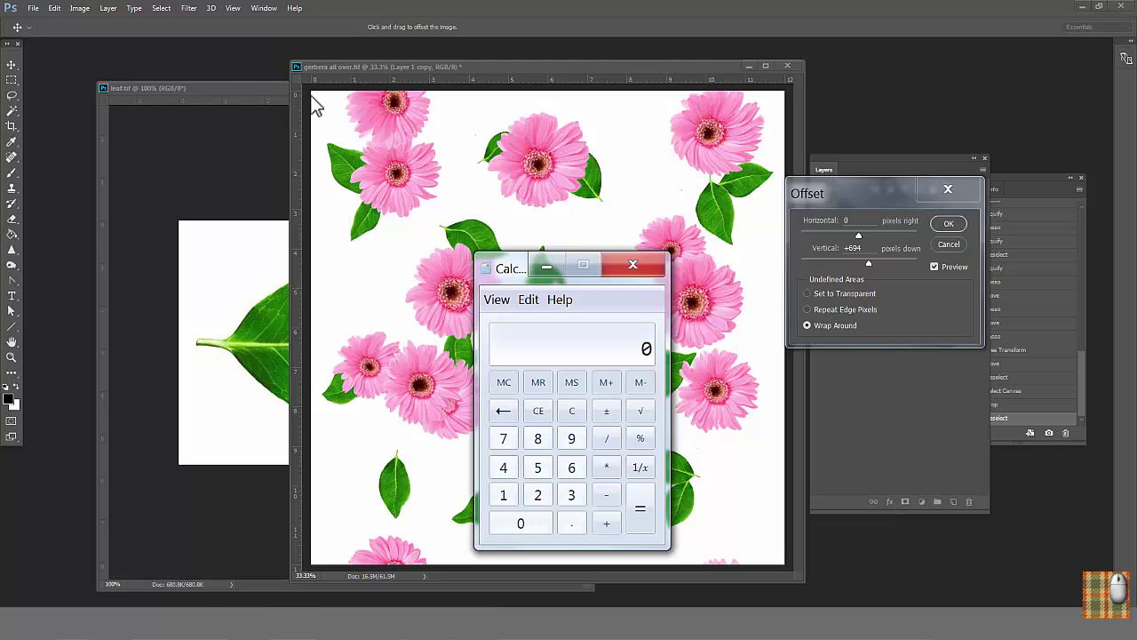
{"action": "left_click", "coordinate": [538, 495]}
{"action": "left_click", "coordinate": [606, 467]}
{"action": "left_click", "coordinate": [530, 522]}
{"action": "left_click", "coordinate": [530, 522]}
{"action": "left_click", "coordinate": [606, 438]}
{"action": "left_click", "coordinate": [538, 495]}
{"action": "left_click", "coordinate": [639, 510]}
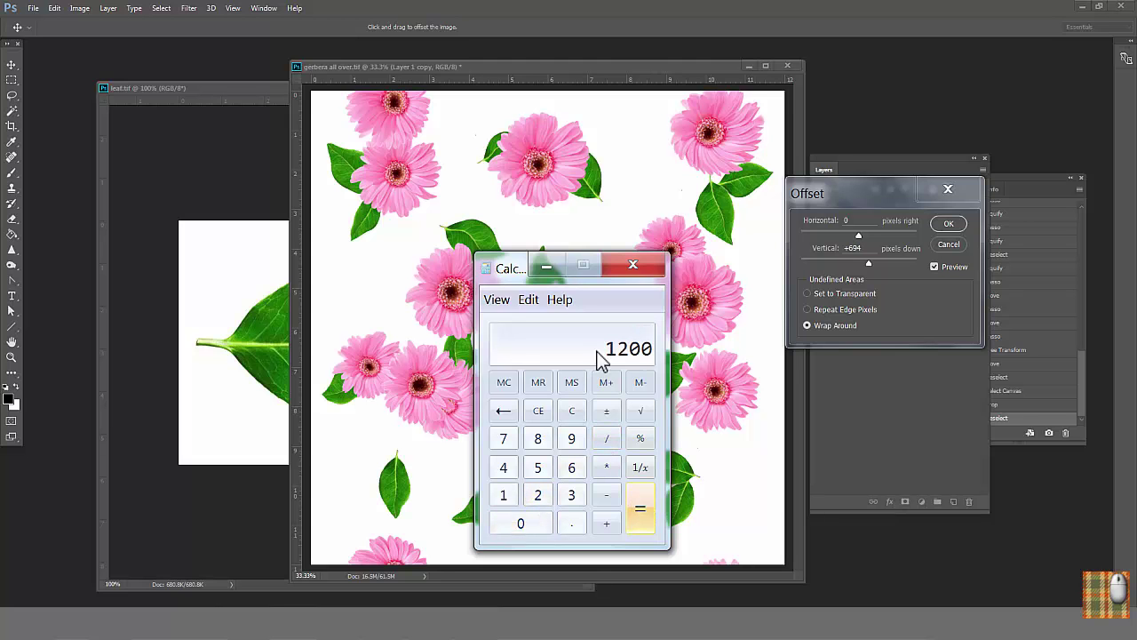
Offset Layer 1 copy vertically by 1200 pixels with Wrap Around, keeping the horizontal offset at 0.
{"action": "left_click", "coordinate": [831, 281]}
{"action": "type", "text": "1200"}
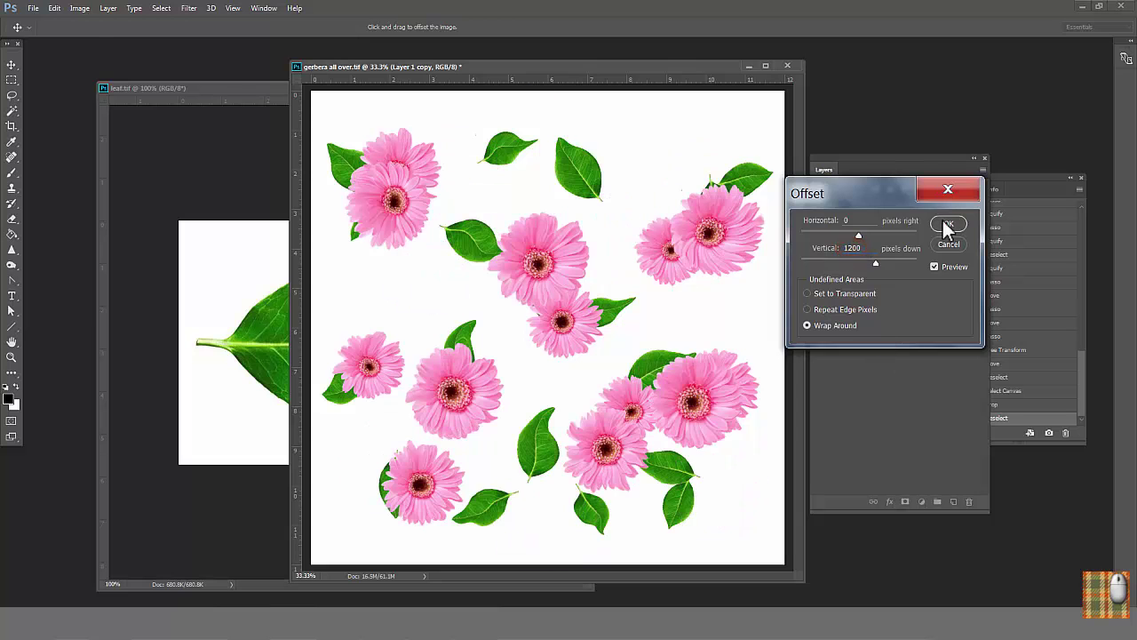
{"action": "left_click", "coordinate": [945, 223]}
Apply the same Offset filter to Layer 1 and to the leaves on Layer 2.
{"action": "left_click", "coordinate": [888, 265]}
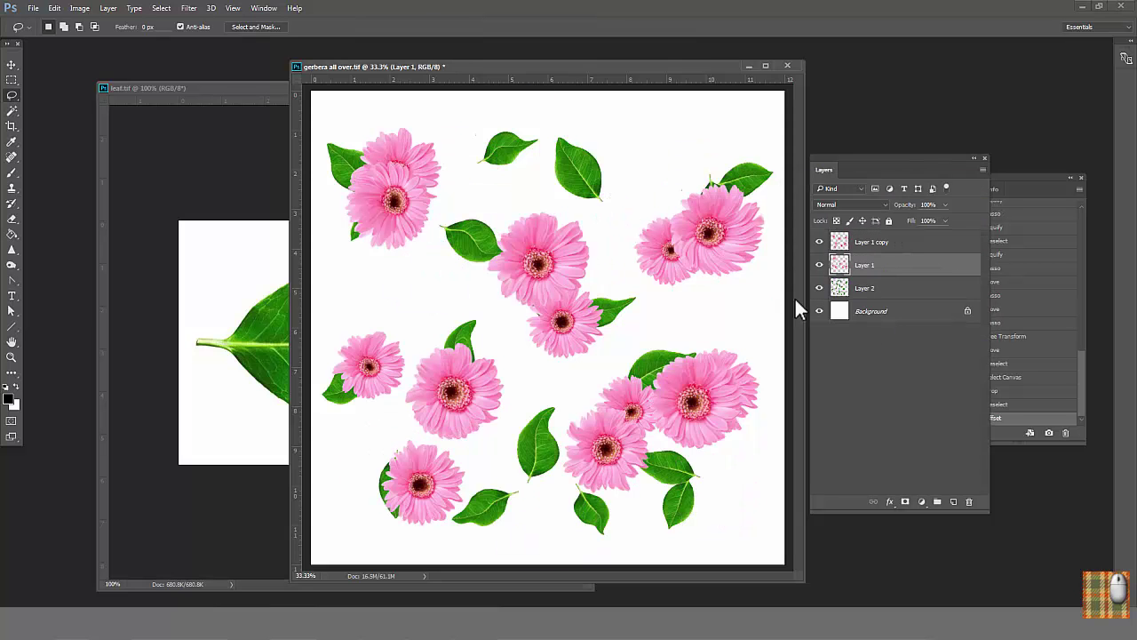
{"action": "left_click", "coordinate": [192, 9]}
{"action": "left_click", "coordinate": [203, 35]}
{"action": "key", "text": "alt+bracketleft"}
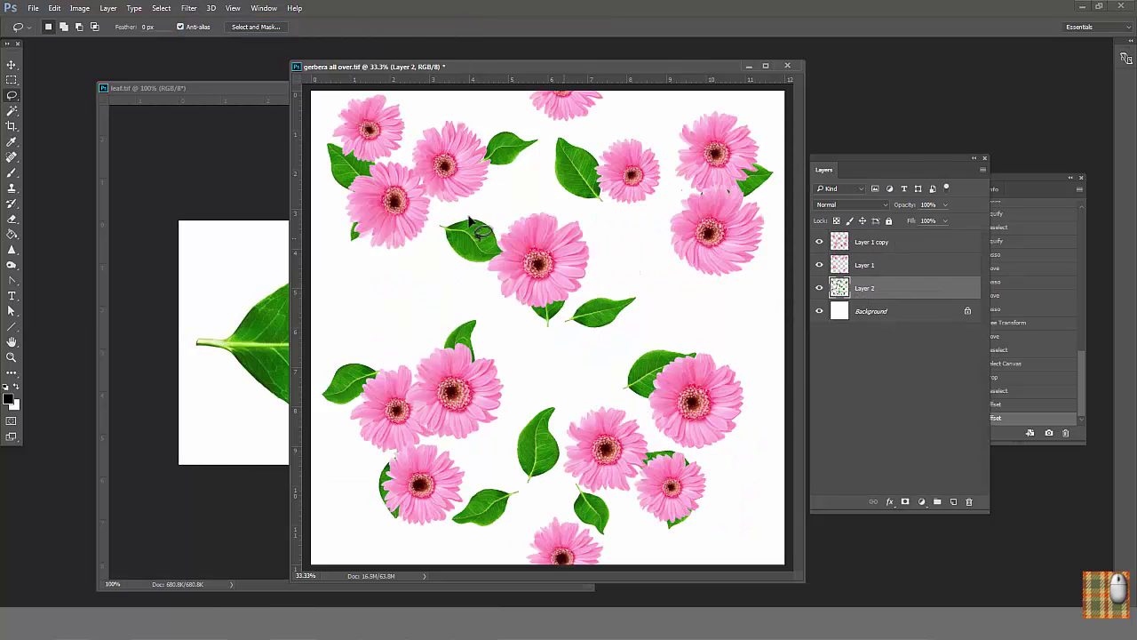
{"action": "left_click", "coordinate": [189, 9]}
{"action": "left_click", "coordinate": [198, 35]}
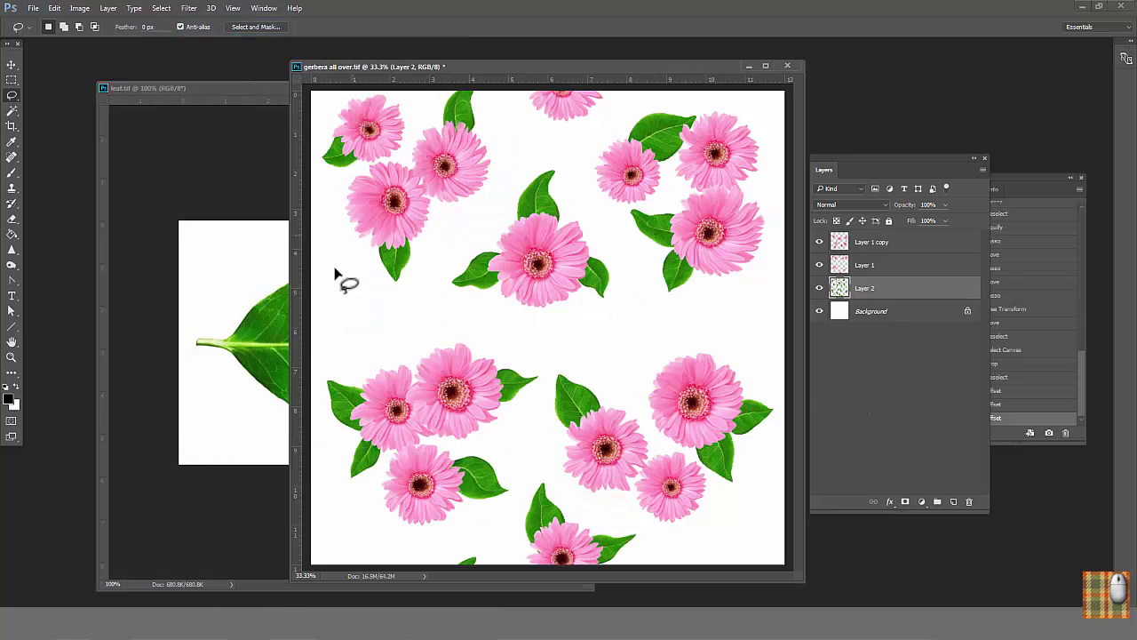
Move the central flower down and to the right on Layer 1 copy, and move its right leaf to match on Layer 2.
{"action": "left_click", "coordinate": [860, 247]}
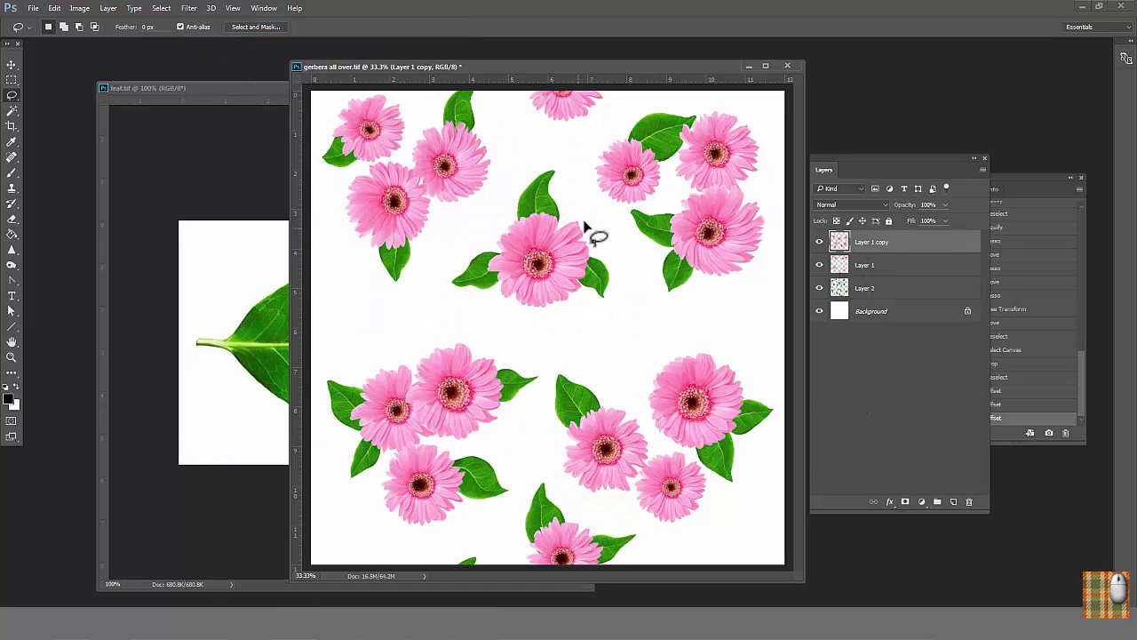
{"action": "left_click_drag", "start_coordinate": [471, 242], "coordinate": [583, 216]}
{"action": "left_click_drag", "start_coordinate": [552, 274], "coordinate": [573, 304]}
{"action": "left_click", "coordinate": [872, 289]}
{"action": "mouse_move", "coordinate": [600, 228]}
{"action": "left_mouse_down"}
{"action": "mouse_move", "coordinate": [639, 295]}
{"action": "mouse_move", "coordinate": [603, 230]}
{"action": "left_mouse_up"}
{"action": "left_click_drag", "start_coordinate": [605, 265], "coordinate": [620, 323]}
Flip the central flower's upper leaf horizontally and place it against the top of the flower.
{"action": "mouse_move", "coordinate": [580, 174]}
{"action": "left_mouse_down"}
{"action": "mouse_move", "coordinate": [524, 252]}
{"action": "mouse_move", "coordinate": [578, 178]}
{"action": "left_mouse_up"}
{"action": "key", "text": "alt+e"}
{"action": "key", "text": "a"}
{"action": "key", "text": "h"}
{"action": "mouse_move", "coordinate": [538, 212]}
{"action": "left_mouse_down"}
{"action": "mouse_move", "coordinate": [551, 233]}
{"action": "mouse_move", "coordinate": [505, 235]}
{"action": "left_mouse_up"}
Rotate the central flower's left leaf with Free Transform and move it against the petals.
{"action": "left_click_drag", "start_coordinate": [481, 264], "coordinate": [494, 272]}
{"action": "left_click", "coordinate": [55, 8]}
{"action": "left_click", "coordinate": [558, 252]}
{"action": "left_click_drag", "start_coordinate": [573, 256], "coordinate": [560, 298]}
{"action": "key", "text": "Return"}
{"action": "left_click_drag", "start_coordinate": [498, 283], "coordinate": [511, 290]}
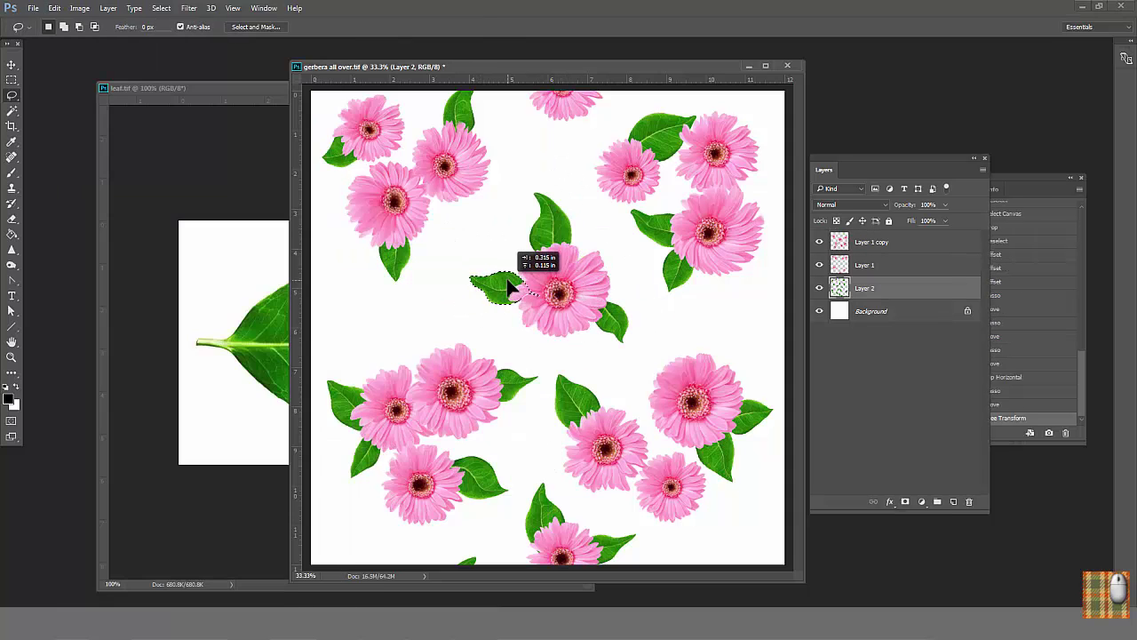
Tilt the central flower's upper leaf with a transform.
{"action": "mouse_move", "coordinate": [562, 182]}
{"action": "left_mouse_down"}
{"action": "mouse_move", "coordinate": [598, 217]}
{"action": "mouse_move", "coordinate": [577, 247]}
{"action": "left_mouse_up"}
{"action": "left_click", "coordinate": [54, 8]}
{"action": "key", "text": "Return"}
Reposition the upper-left group's flowers, working on Layer 1 copy and Layer 1.
{"action": "left_click", "coordinate": [872, 242]}
{"action": "mouse_move", "coordinate": [434, 178]}
{"action": "left_mouse_down"}
{"action": "mouse_move", "coordinate": [411, 167]}
{"action": "mouse_move", "coordinate": [397, 205]}
{"action": "left_mouse_up"}
{"action": "left_click", "coordinate": [865, 265]}
{"action": "mouse_move", "coordinate": [512, 140]}
{"action": "left_mouse_down"}
{"action": "mouse_move", "coordinate": [311, 92]}
{"action": "mouse_move", "coordinate": [476, 174]}
{"action": "left_mouse_up"}
{"action": "left_click_drag", "start_coordinate": [444, 167], "coordinate": [396, 94]}
Reposition the upper-left group's leaves on Layer 2 to fit the flowers.
{"action": "left_click", "coordinate": [866, 287]}
{"action": "left_click_drag", "start_coordinate": [341, 153], "coordinate": [342, 169]}
{"action": "mouse_move", "coordinate": [437, 221]}
{"action": "left_mouse_down"}
{"action": "mouse_move", "coordinate": [431, 250]}
{"action": "mouse_move", "coordinate": [397, 277]}
{"action": "left_mouse_up"}
Nudge the large flower of the lower-left group slightly upward on Layer 1 copy.
{"action": "left_click", "coordinate": [871, 242]}
{"action": "left_click_drag", "start_coordinate": [520, 426], "coordinate": [404, 352]}
{"action": "left_click_drag", "start_coordinate": [462, 396], "coordinate": [465, 389]}
Rotate the right-hand leaf of the large lower-left flower on Layer 2 and place it above the flower.
{"action": "left_click", "coordinate": [865, 288]}
{"action": "mouse_move", "coordinate": [528, 371]}
{"action": "left_mouse_down"}
{"action": "mouse_move", "coordinate": [531, 396]}
{"action": "mouse_move", "coordinate": [431, 342]}
{"action": "left_mouse_up"}
{"action": "left_click", "coordinate": [54, 8]}
{"action": "left_click", "coordinate": [418, 249]}
{"action": "left_click_drag", "start_coordinate": [528, 287], "coordinate": [540, 328]}
{"action": "key", "text": "Return"}
{"action": "left_click_drag", "start_coordinate": [430, 341], "coordinate": [439, 330]}
Lasso the bottom leaf of the upper-left group and flip it horizontally.
{"action": "mouse_move", "coordinate": [426, 234]}
{"action": "left_mouse_down"}
{"action": "mouse_move", "coordinate": [433, 268]}
{"action": "mouse_move", "coordinate": [403, 252]}
{"action": "left_mouse_up"}
{"action": "left_click", "coordinate": [56, 8]}
{"action": "mouse_move", "coordinate": [135, 201]}
{"action": "left_click", "coordinate": [380, 255]}
Nudge the right flower of the upper-left group on Layer 1.
{"action": "left_click", "coordinate": [865, 265]}
{"action": "left_click_drag", "start_coordinate": [484, 134], "coordinate": [492, 169]}
{"action": "left_click_drag", "start_coordinate": [449, 174], "coordinate": [443, 172]}
Nudge the central flower up and to the left on Layer 1 copy and refit its leaves on Layer 2.
{"action": "left_click", "coordinate": [877, 244]}
{"action": "mouse_move", "coordinate": [611, 231]}
{"action": "left_mouse_down"}
{"action": "mouse_move", "coordinate": [635, 286]}
{"action": "mouse_move", "coordinate": [576, 287]}
{"action": "mouse_move", "coordinate": [569, 355]}
{"action": "left_mouse_up"}
{"action": "left_click", "coordinate": [885, 291]}
{"action": "left_click_drag", "start_coordinate": [578, 238], "coordinate": [565, 232]}
{"action": "key", "text": "ctrl+d"}
{"action": "mouse_move", "coordinate": [528, 310]}
{"action": "left_mouse_down"}
{"action": "mouse_move", "coordinate": [456, 305]}
{"action": "mouse_move", "coordinate": [505, 253]}
{"action": "left_mouse_up"}
{"action": "left_click_drag", "start_coordinate": [480, 281], "coordinate": [490, 285]}
{"action": "key", "text": "ctrl+d"}
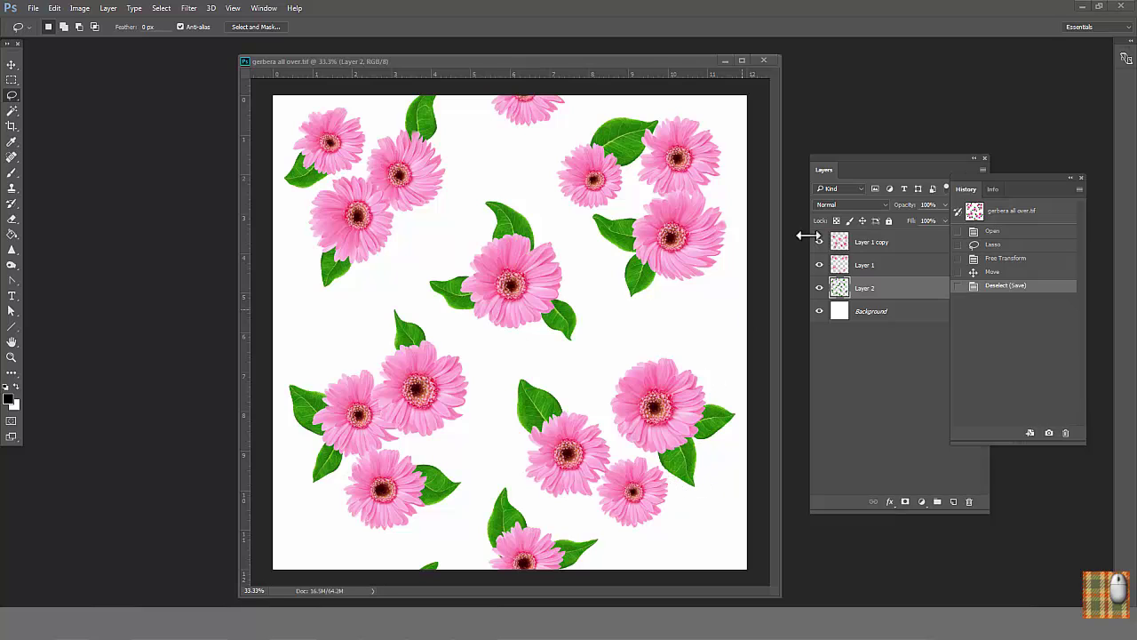
Toggle Layer 1's visibility to check which flowers it holds compared with Layer 1 copy.
{"action": "left_click", "coordinate": [819, 265]}
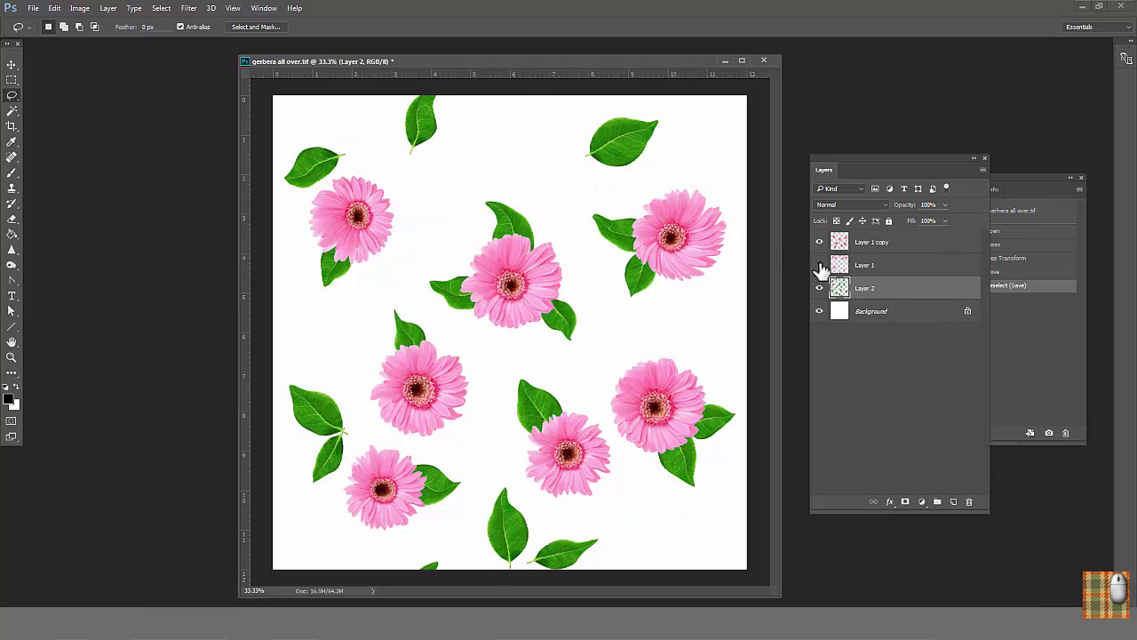
{"action": "left_click", "coordinate": [819, 265]}
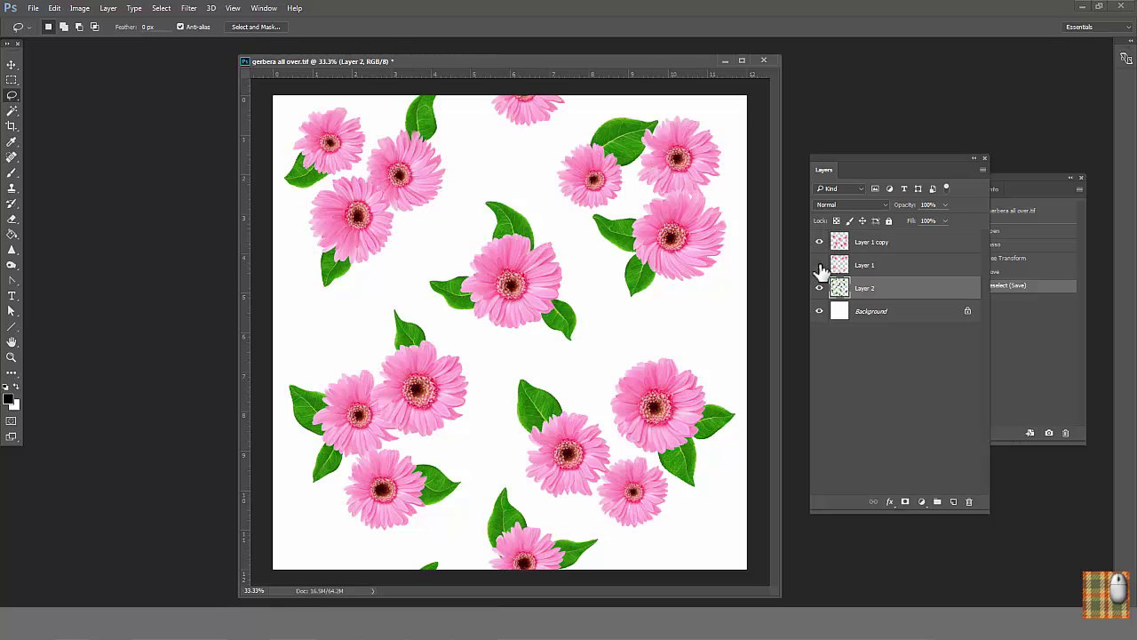
{"action": "left_click", "coordinate": [819, 265]}
{"action": "left_click", "coordinate": [819, 265]}
{"action": "left_click", "coordinate": [853, 241]}
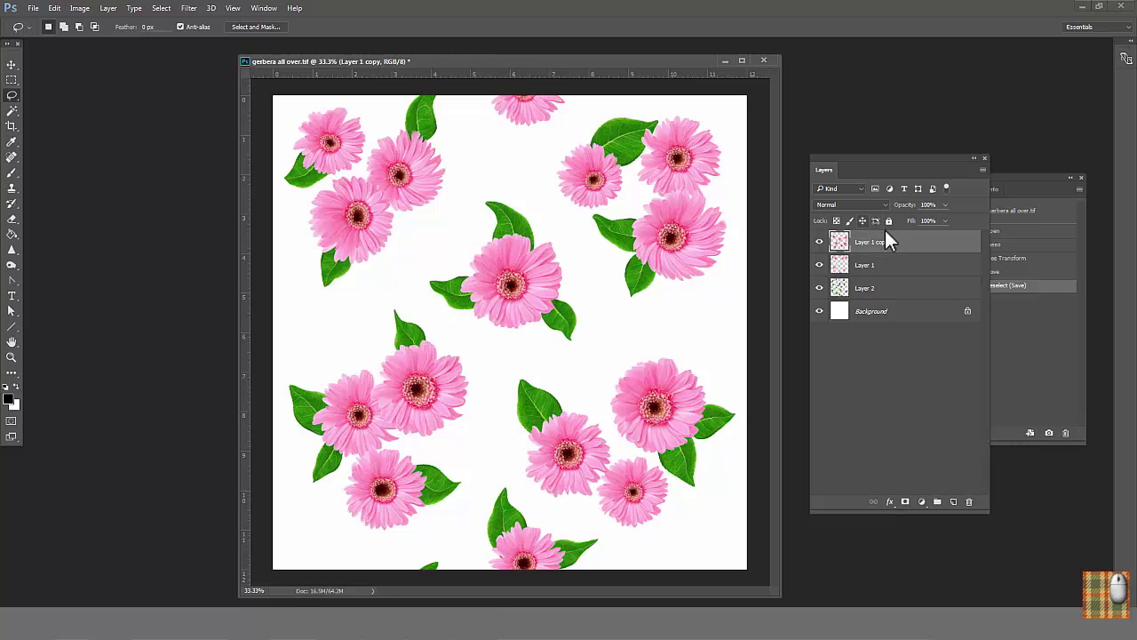
Select Layer 1 and set the Burn tool to range Midtones and 100% exposure to darken its overlapped petals.
{"action": "left_click", "coordinate": [871, 271]}
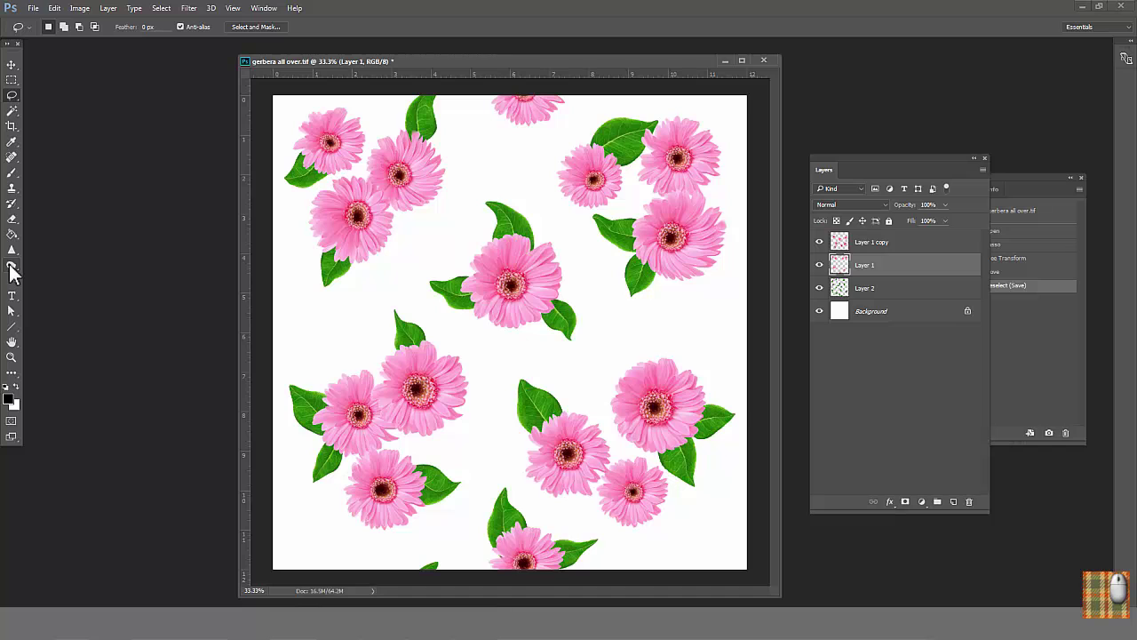
{"action": "left_click_drag", "start_coordinate": [11, 271], "coordinate": [62, 260]}
{"action": "left_click", "coordinate": [49, 27]}
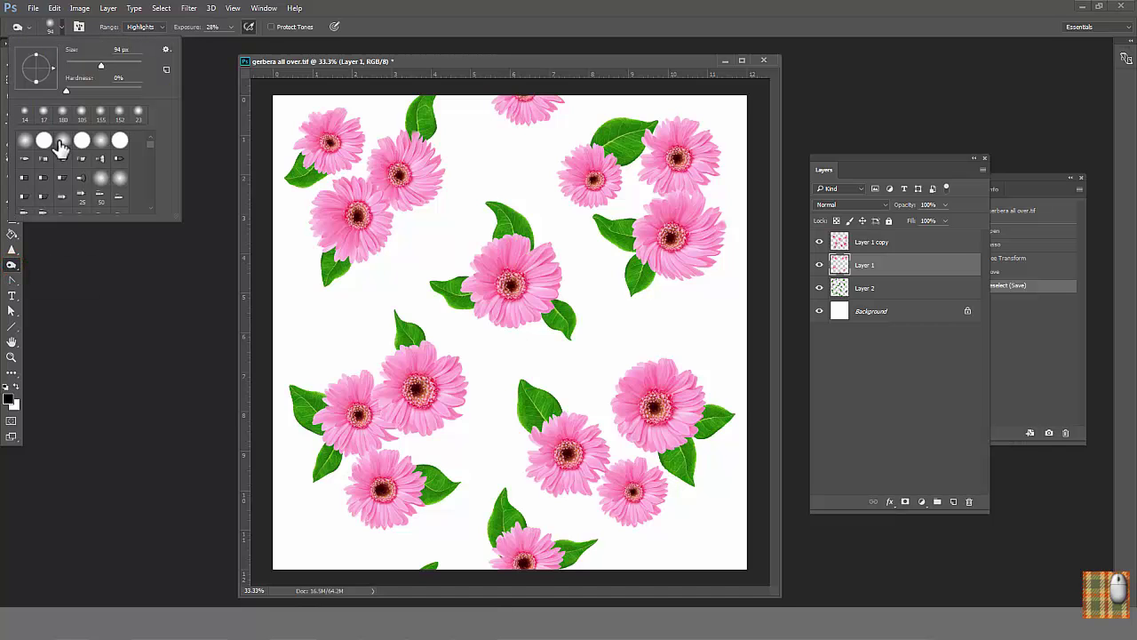
{"action": "left_click", "coordinate": [105, 27]}
{"action": "left_click", "coordinate": [140, 26]}
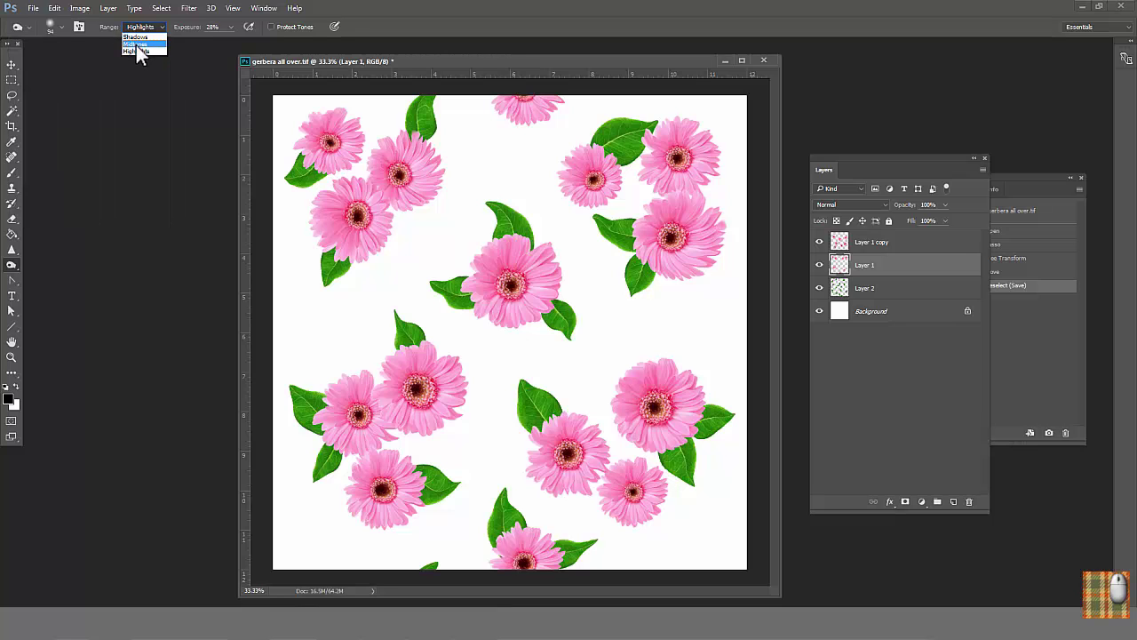
{"action": "left_click", "coordinate": [230, 27]}
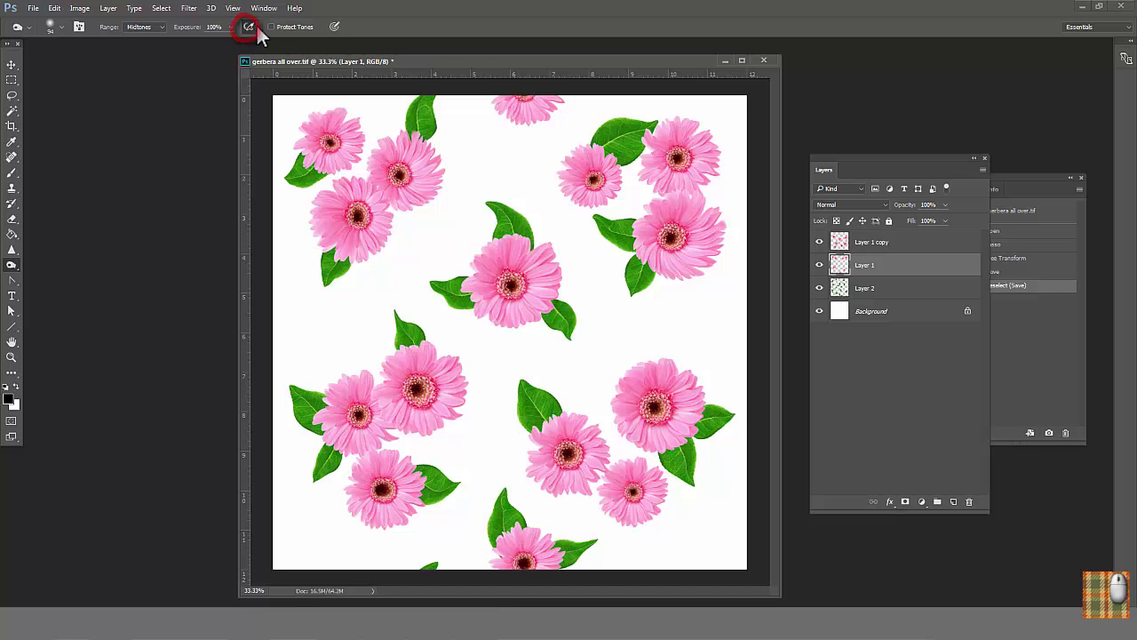
{"action": "key", "text": "F5"}
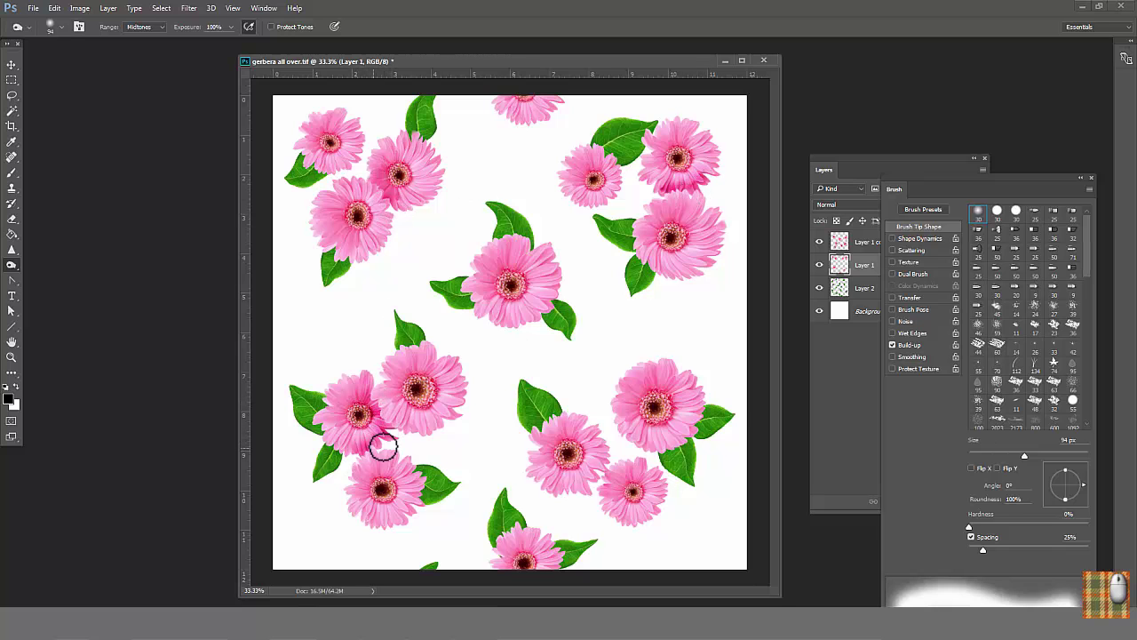
Darken petals of the front flowers on Layer 1 copy with the Burn tool.
{"action": "left_click", "coordinate": [862, 242]}
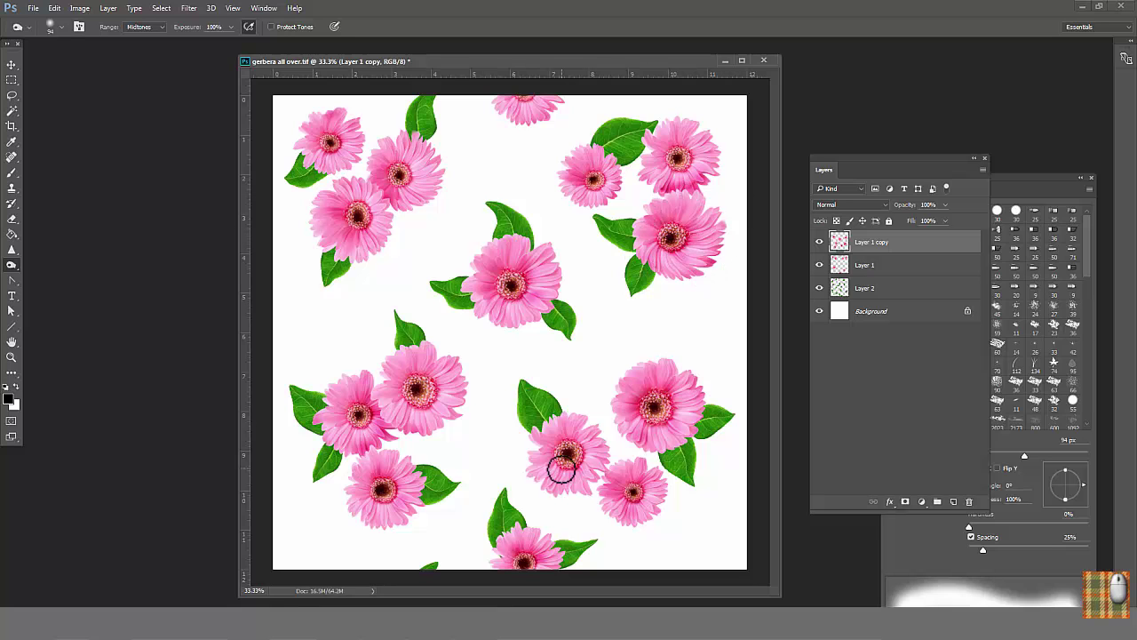
{"action": "left_click_drag", "start_coordinate": [410, 416], "coordinate": [420, 417]}
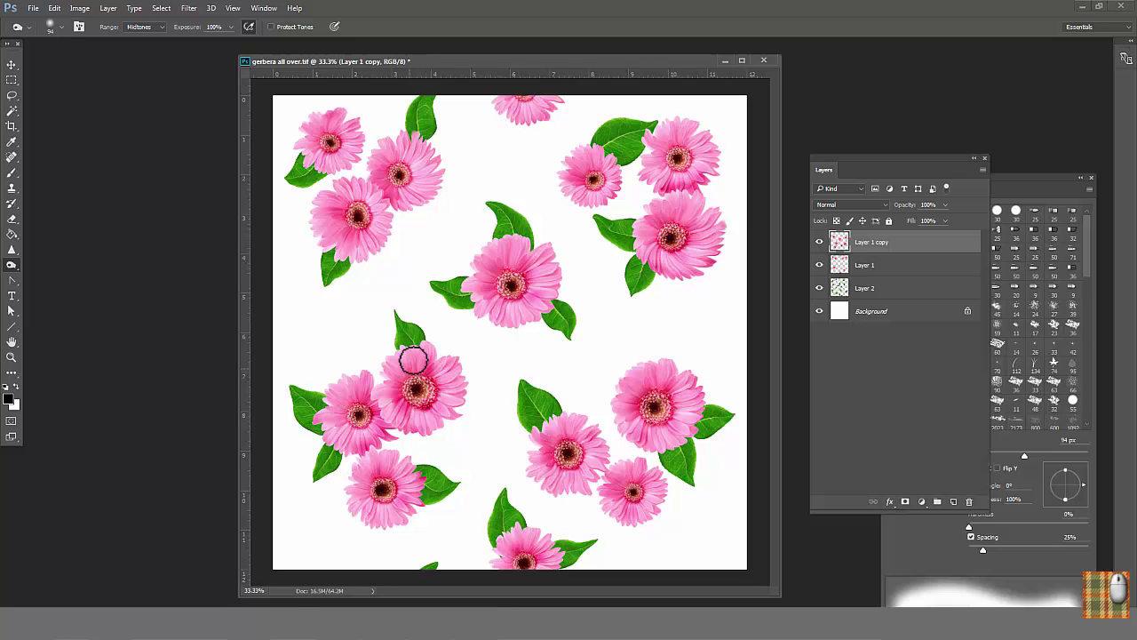
Set the Dodge tool to a 155 px brush and Midtones, and lighten petals on Layer 1 copy and Layer 1.
{"action": "right_click", "coordinate": [12, 266]}
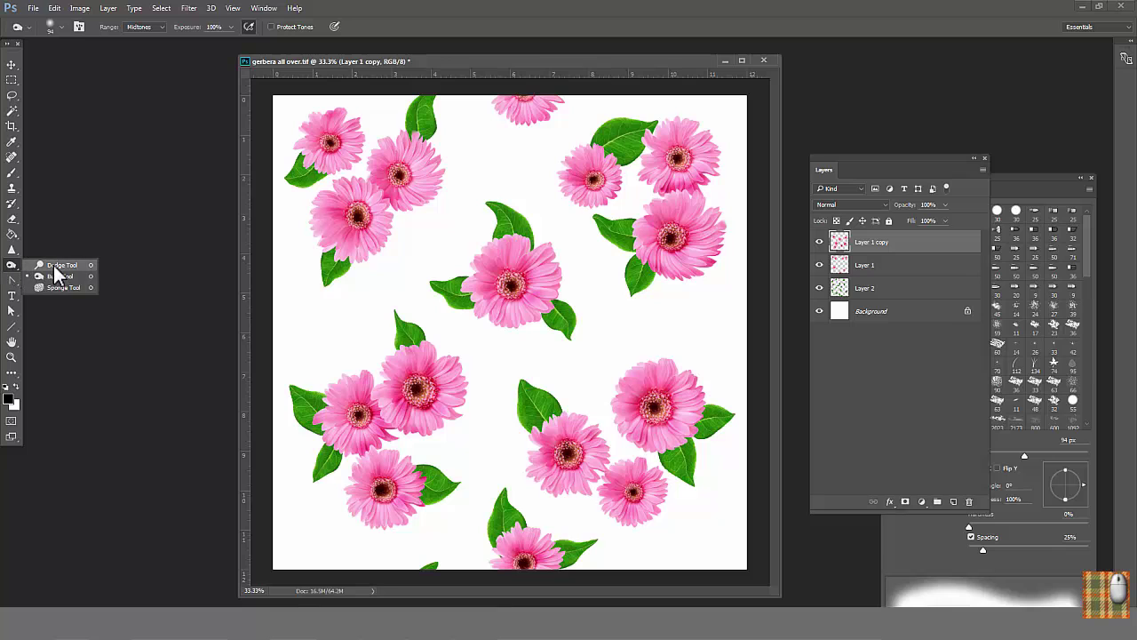
{"action": "left_click", "coordinate": [56, 275]}
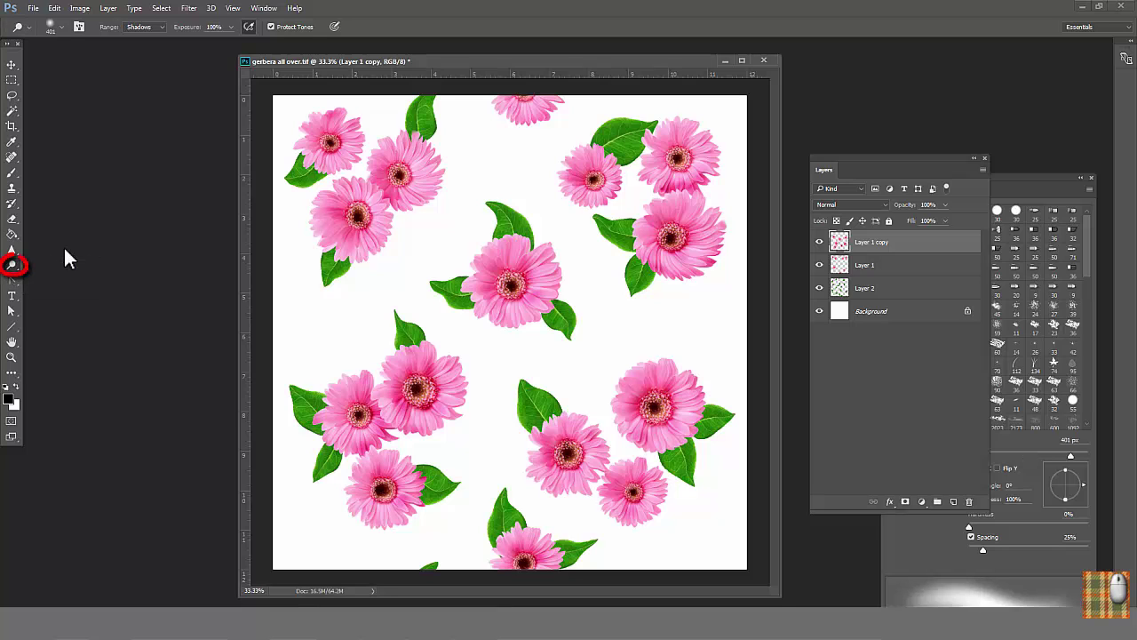
{"action": "left_click", "coordinate": [56, 27]}
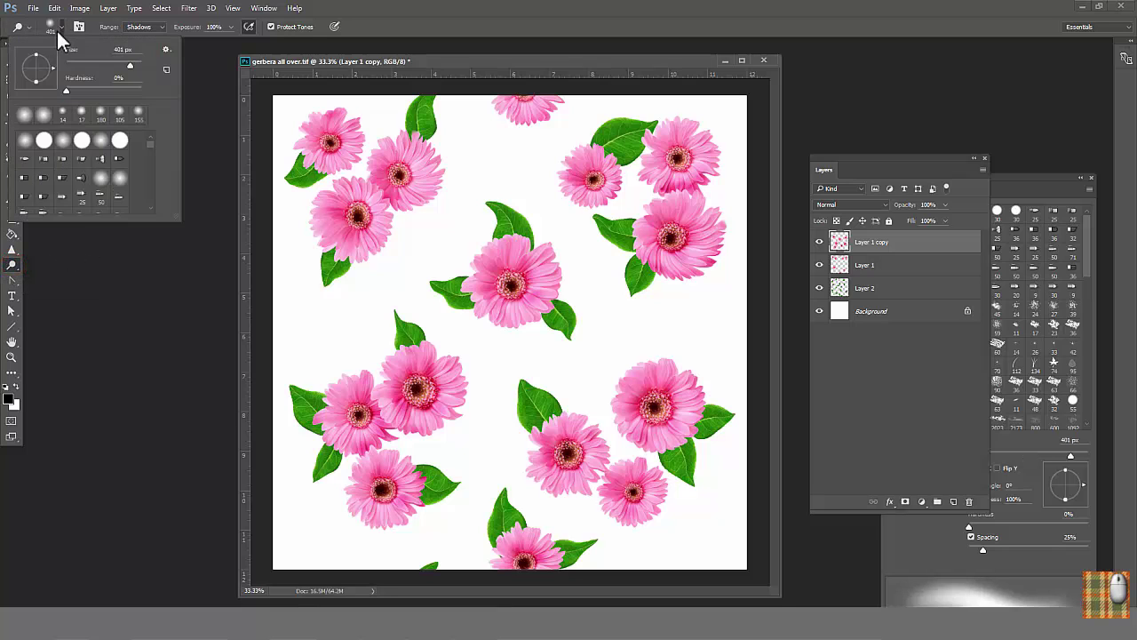
{"action": "left_click", "coordinate": [142, 27]}
{"action": "left_click", "coordinate": [144, 45]}
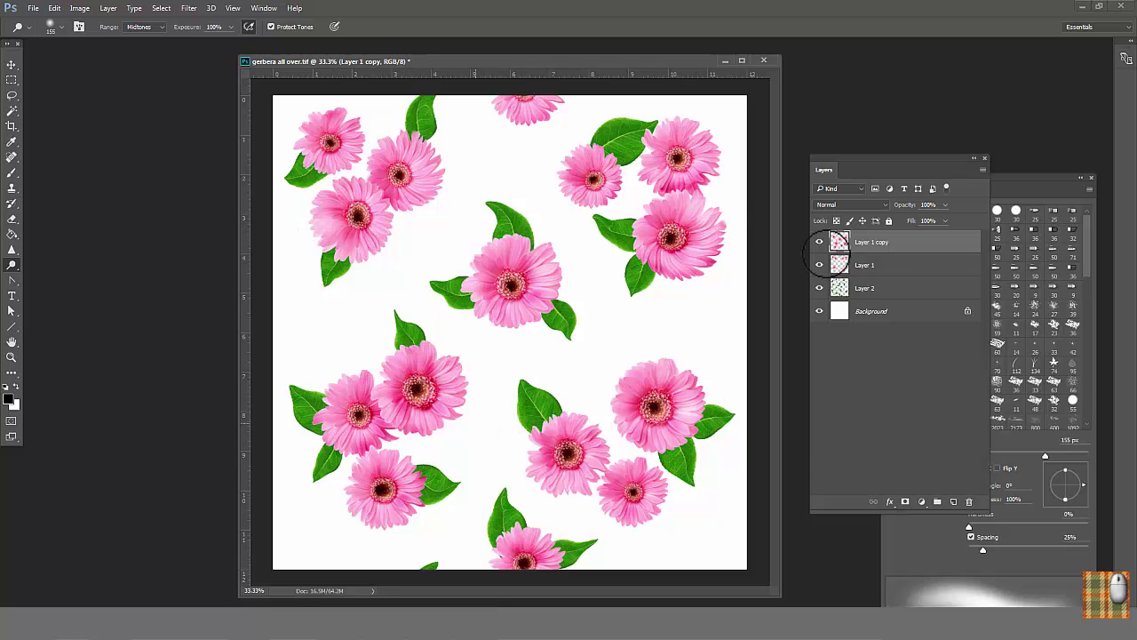
{"action": "left_click", "coordinate": [855, 265]}
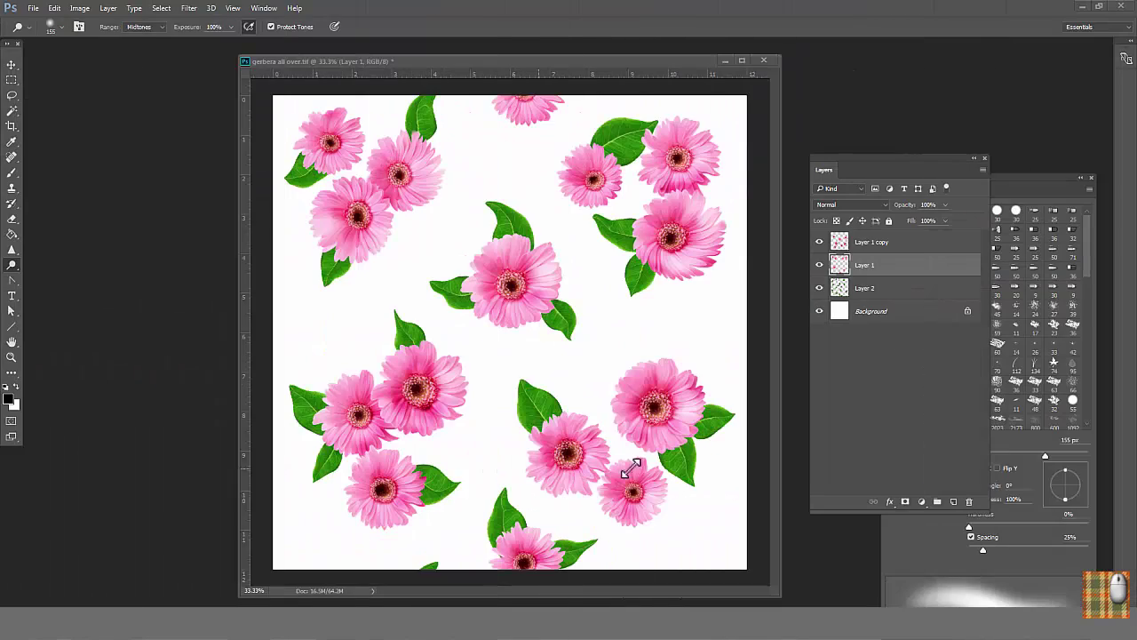
Convert the layered image to Indexed Color with the Local (Selective) palette, 20 colors and no dither.
{"action": "left_click", "coordinate": [80, 10]}
{"action": "mouse_move", "coordinate": [113, 29]}
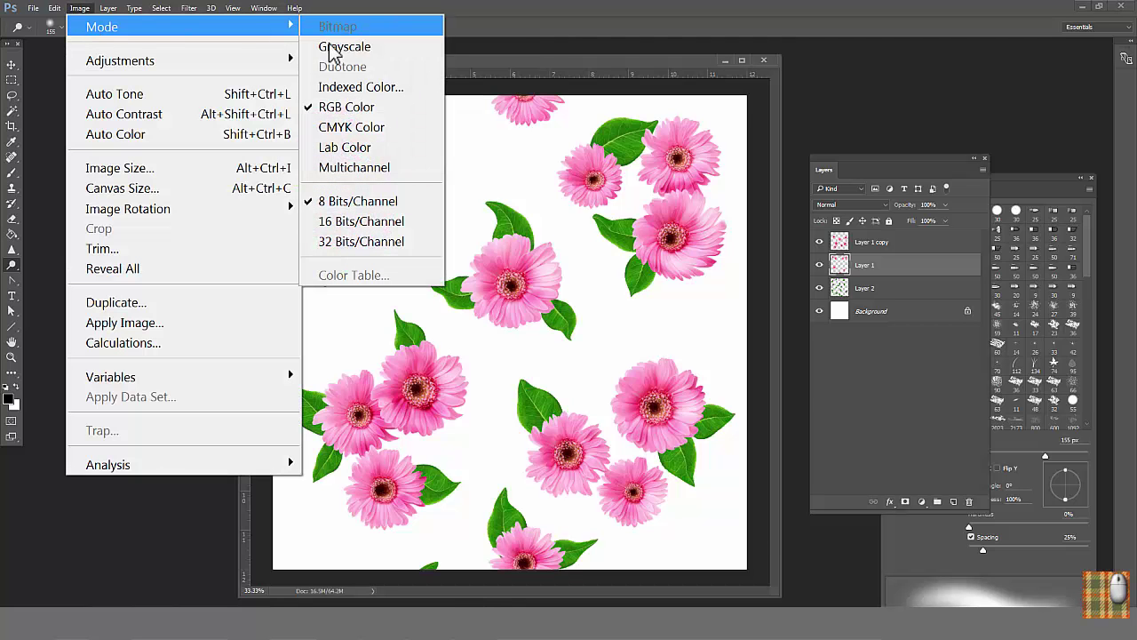
{"action": "left_click", "coordinate": [351, 89]}
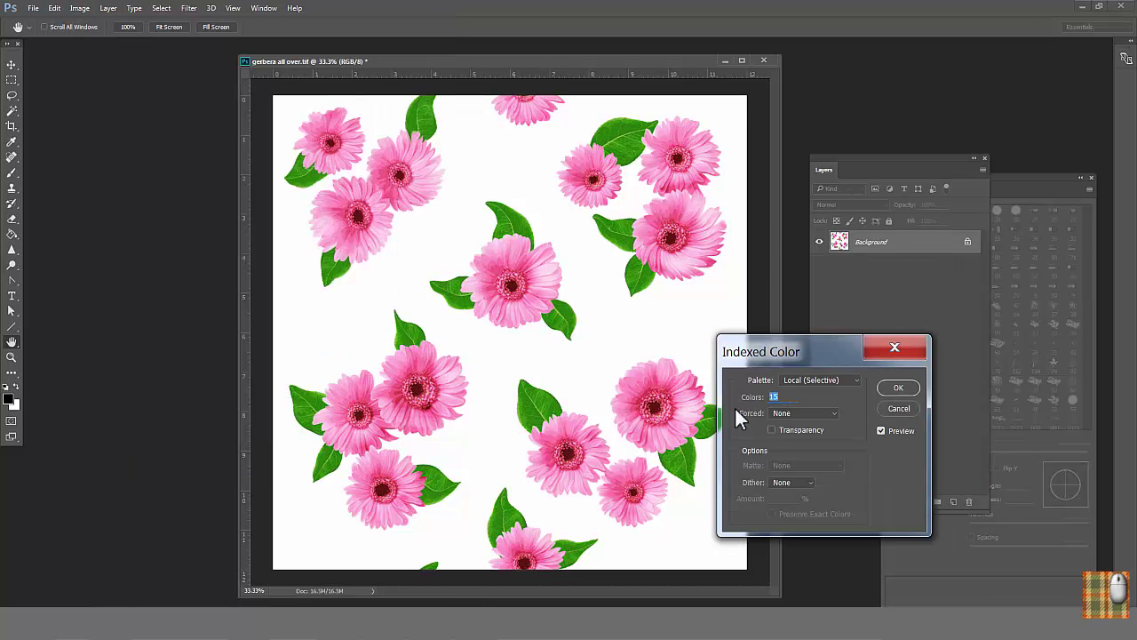
{"action": "type", "text": "20"}
{"action": "left_click", "coordinate": [792, 482]}
{"action": "left_click", "coordinate": [787, 495]}
{"action": "left_click", "coordinate": [897, 388]}
In the indexed image's color table, merge the mid and light leaf greens into one light green and change the yellow swatch to white.
{"action": "left_click", "coordinate": [79, 8]}
{"action": "mouse_move", "coordinate": [94, 30]}
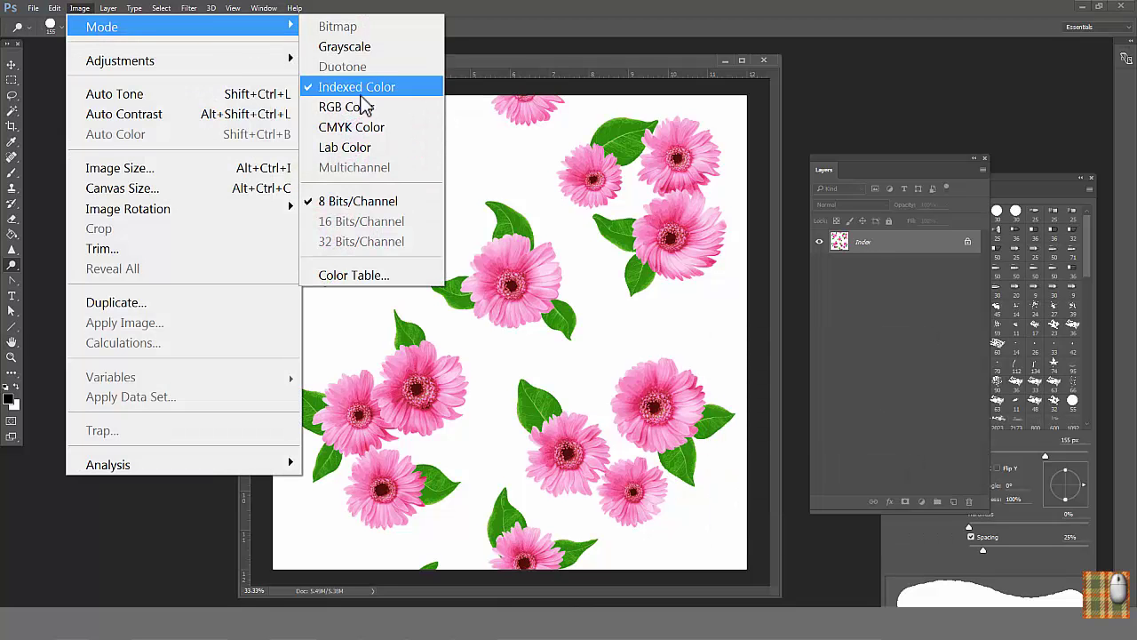
{"action": "left_click", "coordinate": [373, 275]}
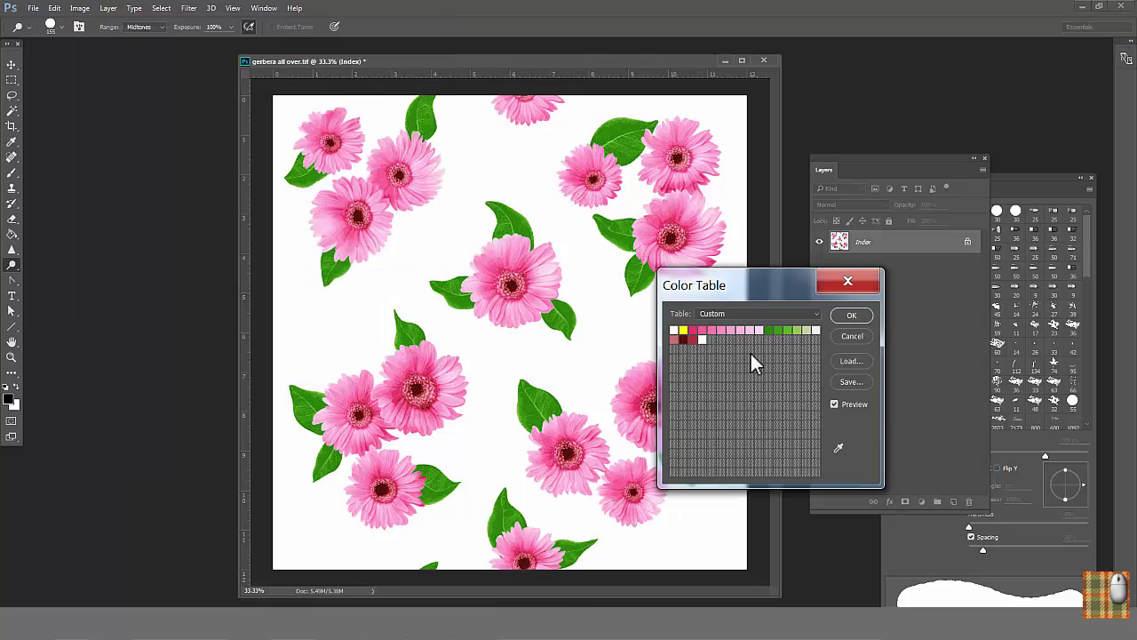
{"action": "left_click_drag", "start_coordinate": [756, 291], "coordinate": [866, 321]}
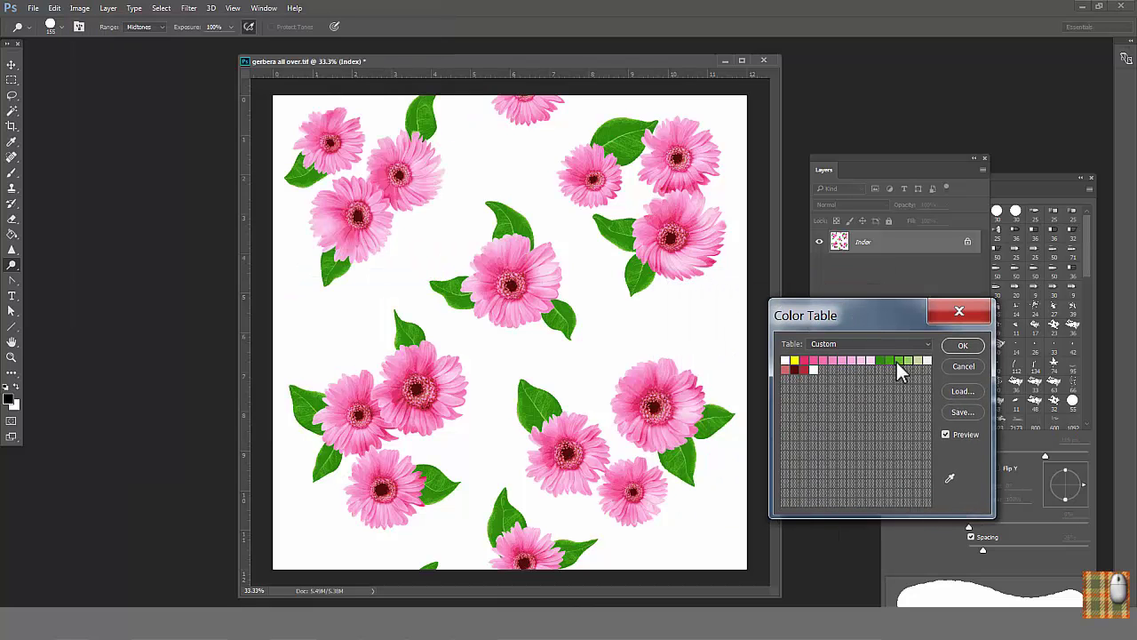
{"action": "left_click_drag", "start_coordinate": [895, 360], "coordinate": [891, 360]}
{"action": "left_click", "coordinate": [676, 158]}
{"action": "left_click", "coordinate": [673, 160]}
{"action": "left_click", "coordinate": [798, 361]}
{"action": "left_click", "coordinate": [673, 159]}
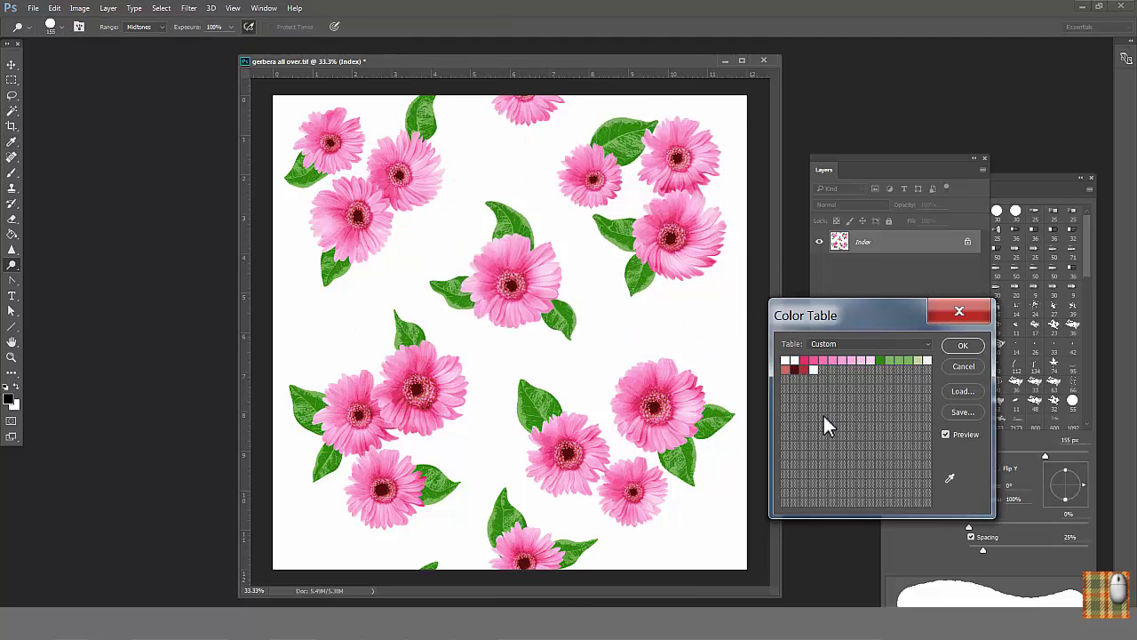
Replace the pale olive swatch with the background white #fefeff and apply the color table.
{"action": "left_click", "coordinate": [917, 361]}
{"action": "left_click", "coordinate": [583, 376]}
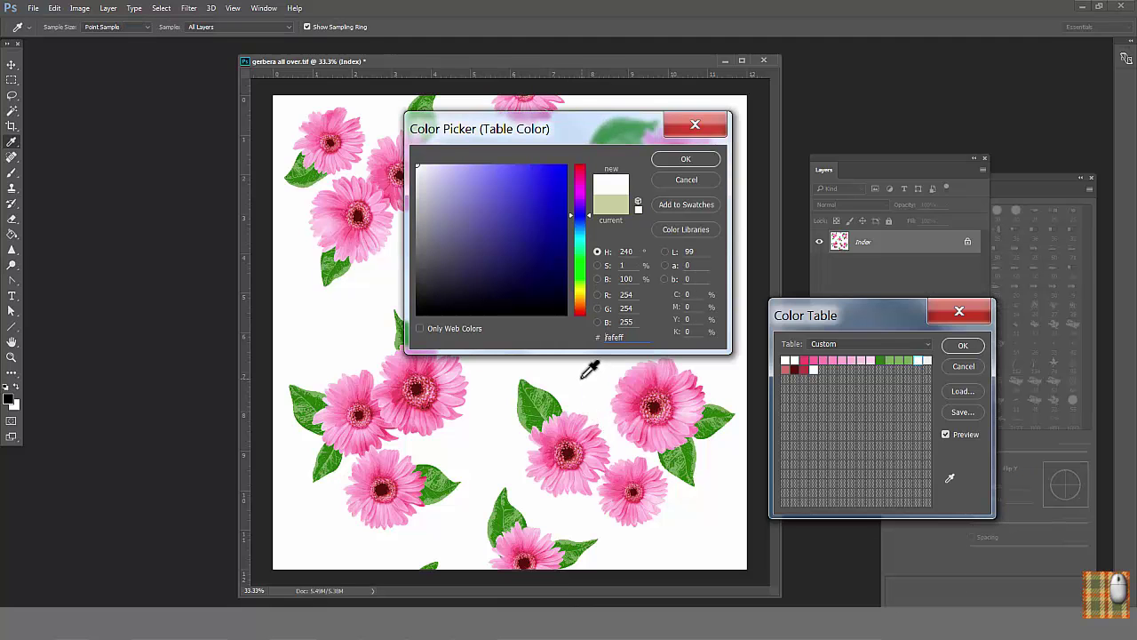
{"action": "left_click", "coordinate": [673, 158]}
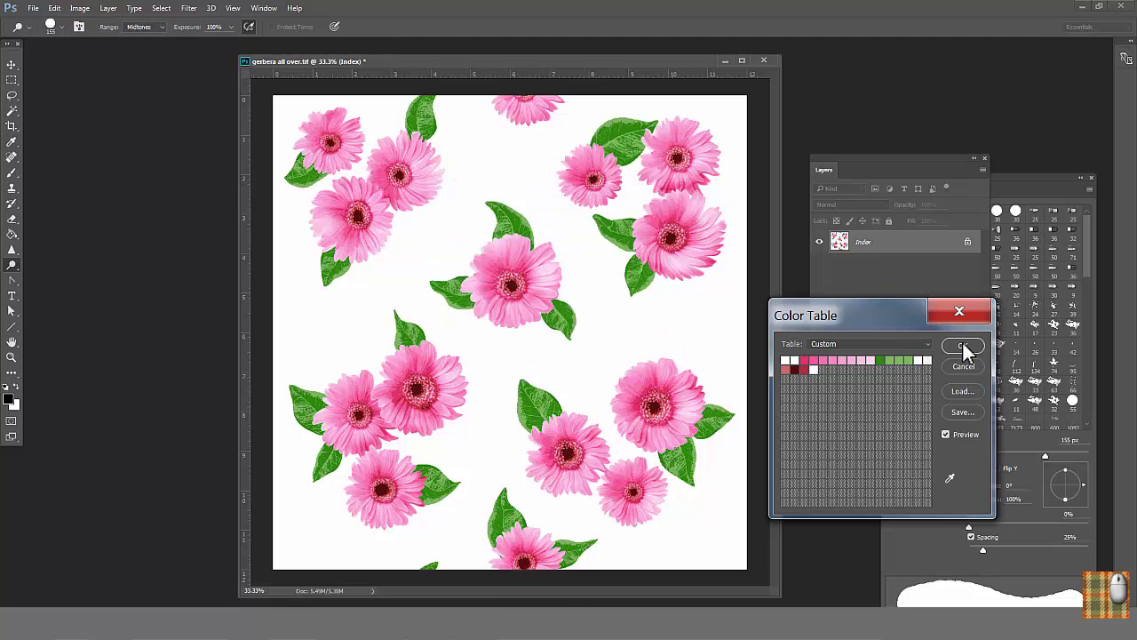
{"action": "left_click", "coordinate": [962, 346]}
Convert the image to RGB Color and back to Indexed Color with the Exact palette to drop duplicate colors.
{"action": "left_click", "coordinate": [79, 8]}
{"action": "mouse_move", "coordinate": [148, 33]}
{"action": "left_click", "coordinate": [333, 107]}
{"action": "left_click", "coordinate": [79, 8]}
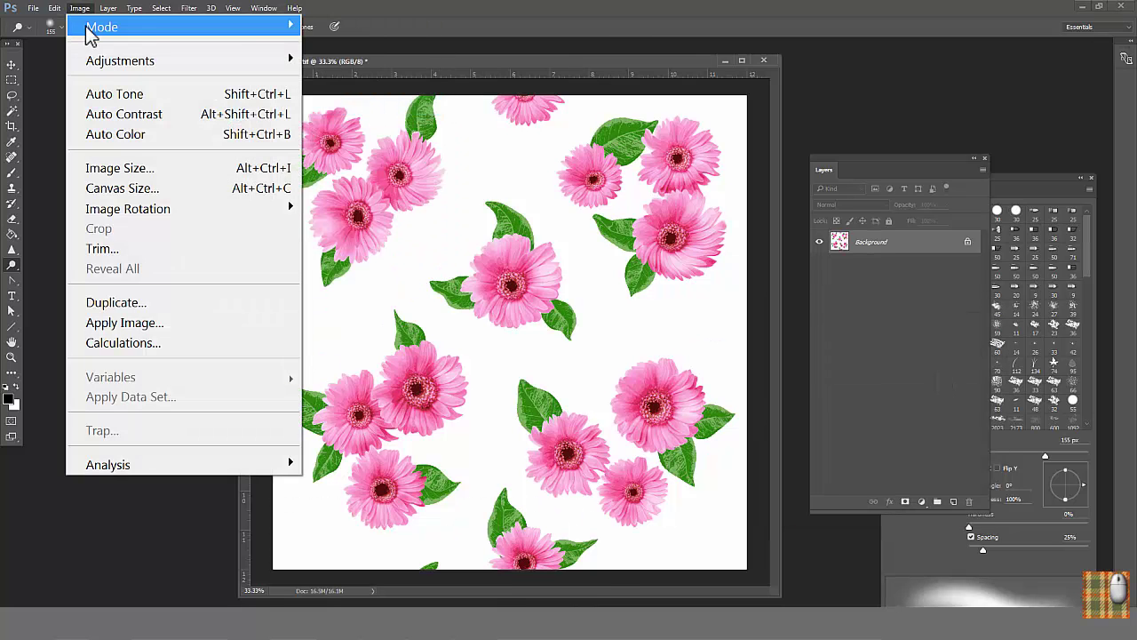
{"action": "mouse_move", "coordinate": [98, 28]}
{"action": "left_click", "coordinate": [329, 86]}
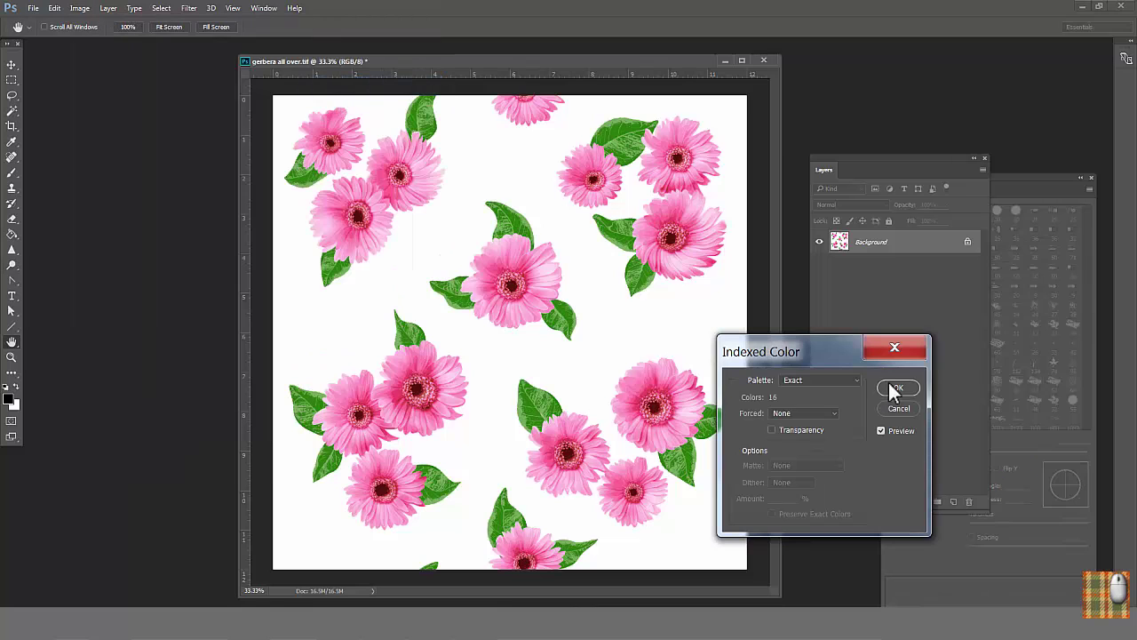
{"action": "left_click", "coordinate": [895, 388]}
In the color table, preview the dusty red swatch in green to locate it, and replace it with deep pink #d04668 sampled from a flower.
{"action": "left_click", "coordinate": [79, 8]}
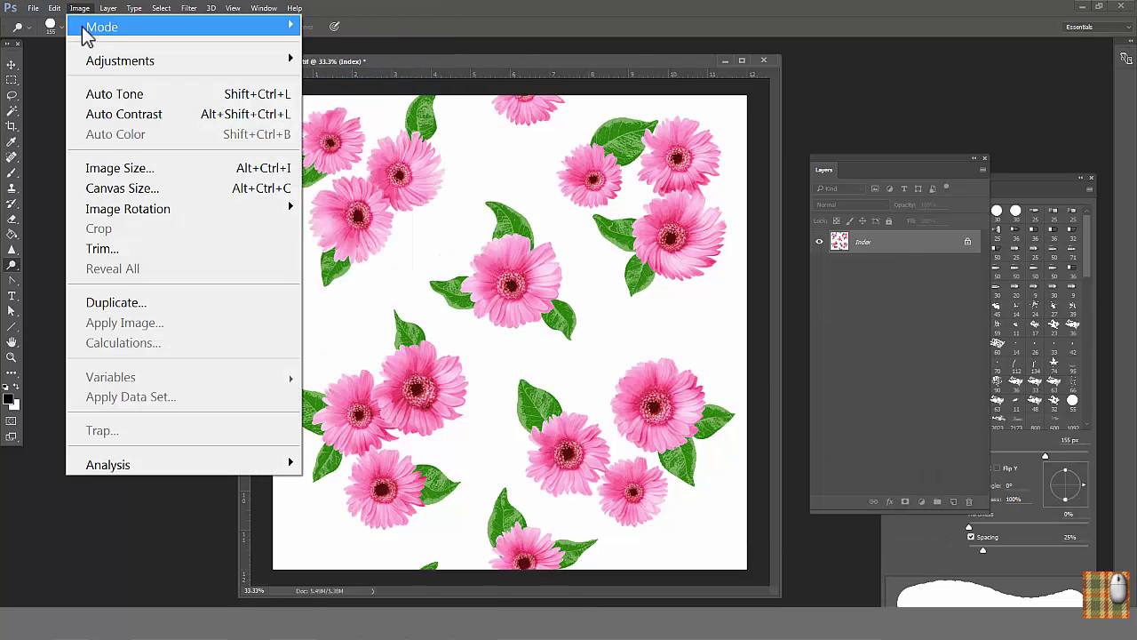
{"action": "mouse_move", "coordinate": [272, 39]}
{"action": "left_click", "coordinate": [355, 275]}
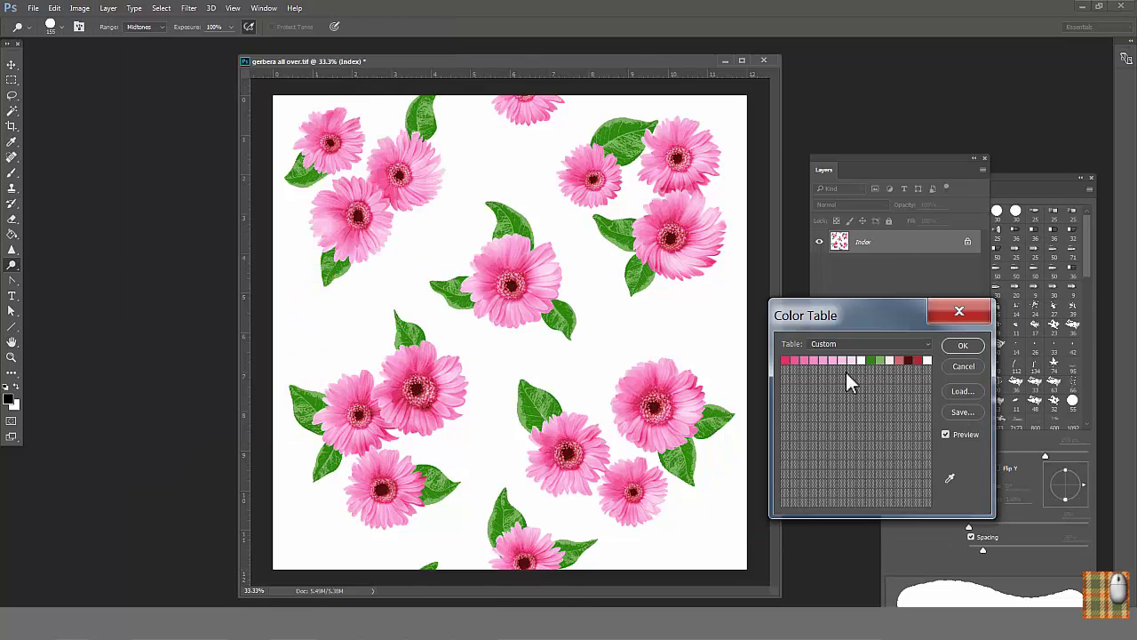
{"action": "left_click", "coordinate": [900, 359]}
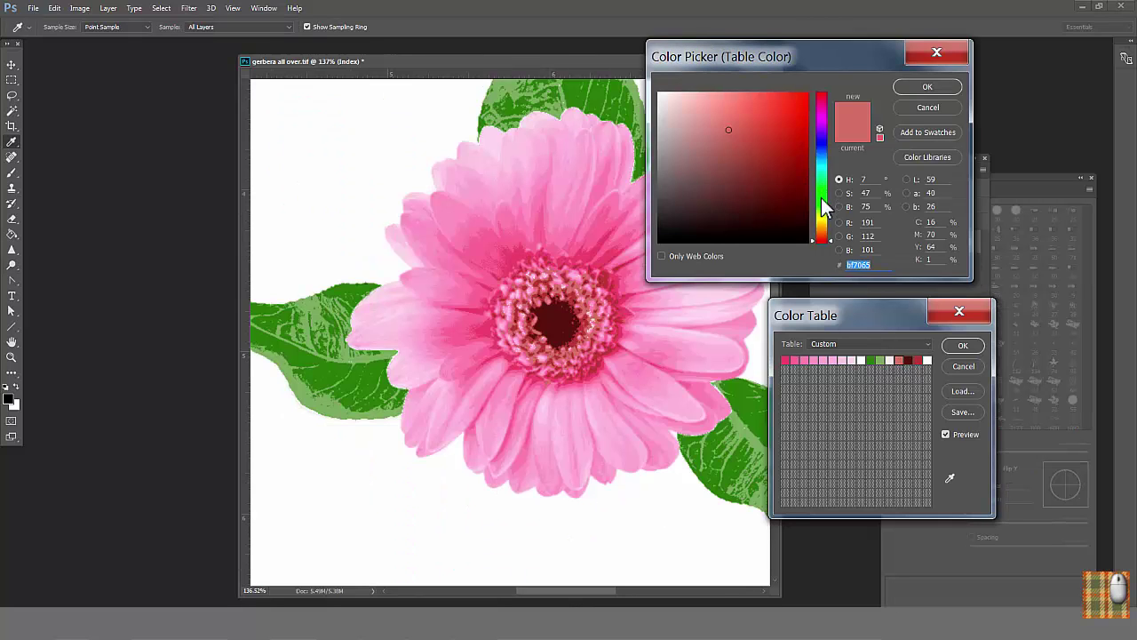
{"action": "left_click_drag", "start_coordinate": [822, 191], "coordinate": [821, 198]}
{"action": "left_click", "coordinate": [779, 177]}
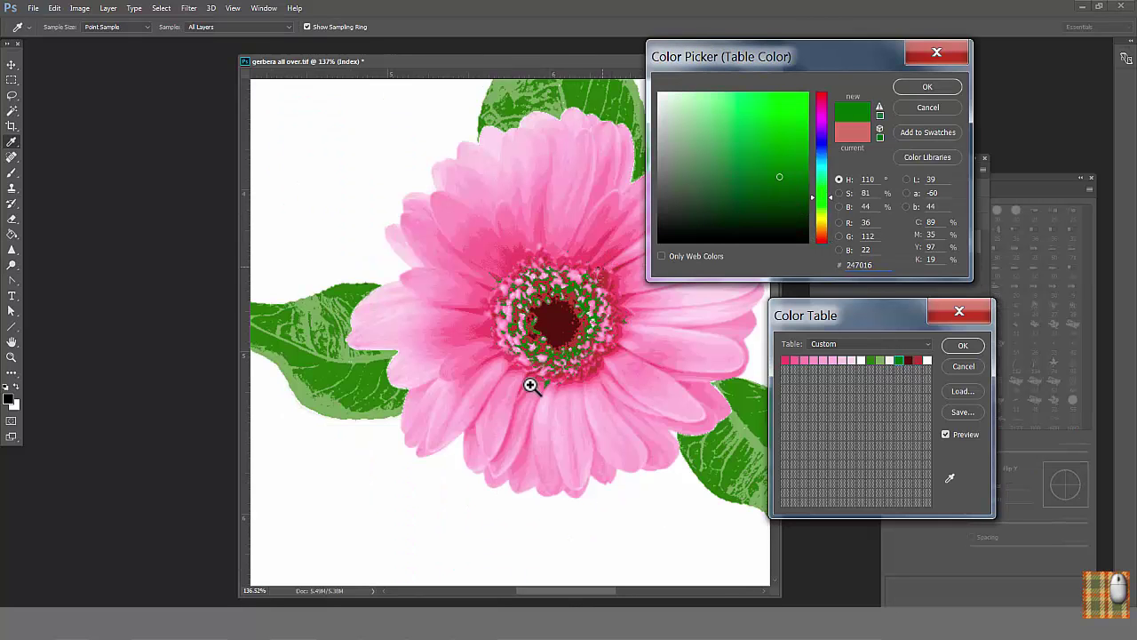
{"action": "left_click_drag", "start_coordinate": [494, 391], "coordinate": [611, 431]}
{"action": "left_click", "coordinate": [627, 447]}
{"action": "scroll", "coordinate": [569, 399], "scroll_direction": "down", "scroll_amount": 10}
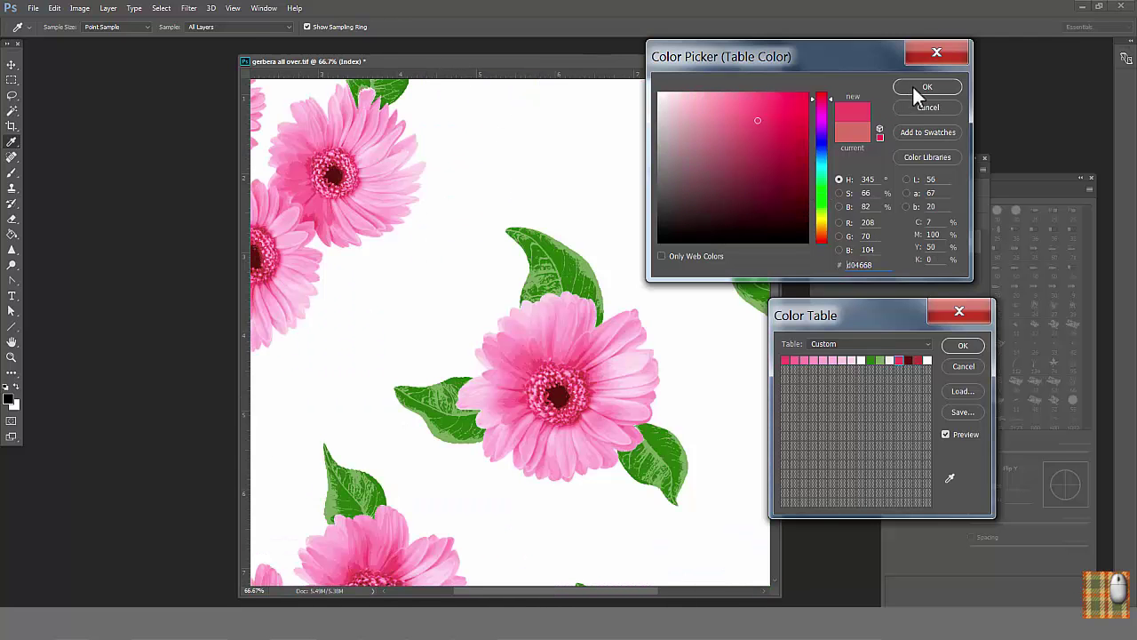
{"action": "left_click", "coordinate": [921, 87]}
Preview the off-white swatch in blue to locate its pixels, and replace it with the white sampled from the background.
{"action": "left_click", "coordinate": [888, 360]}
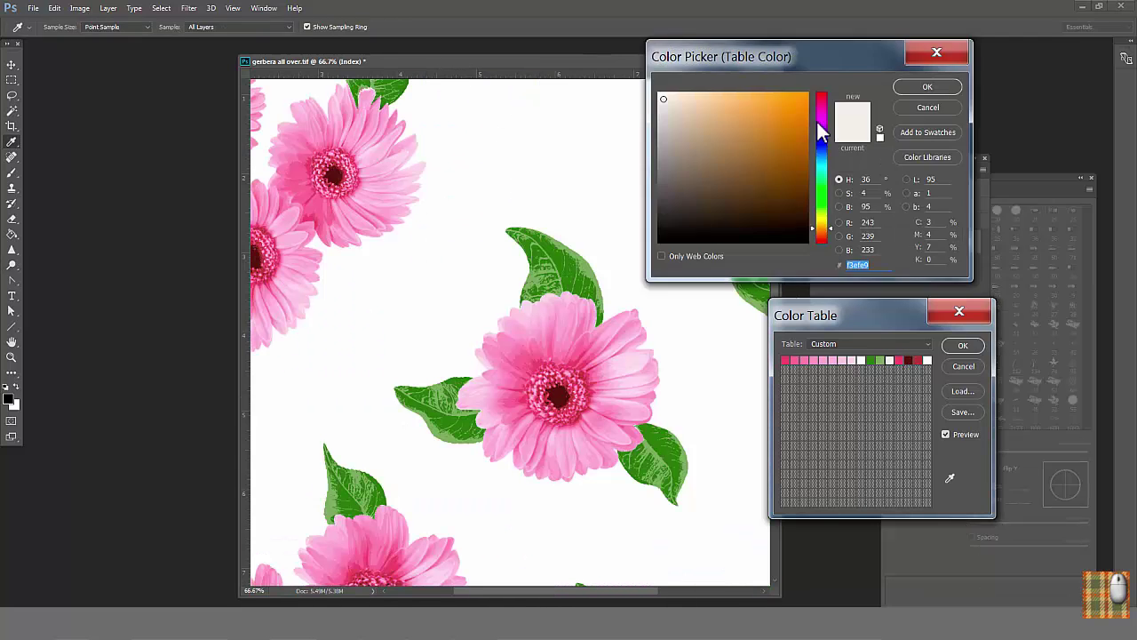
{"action": "left_click_drag", "start_coordinate": [823, 158], "coordinate": [823, 144]}
{"action": "left_click", "coordinate": [768, 155]}
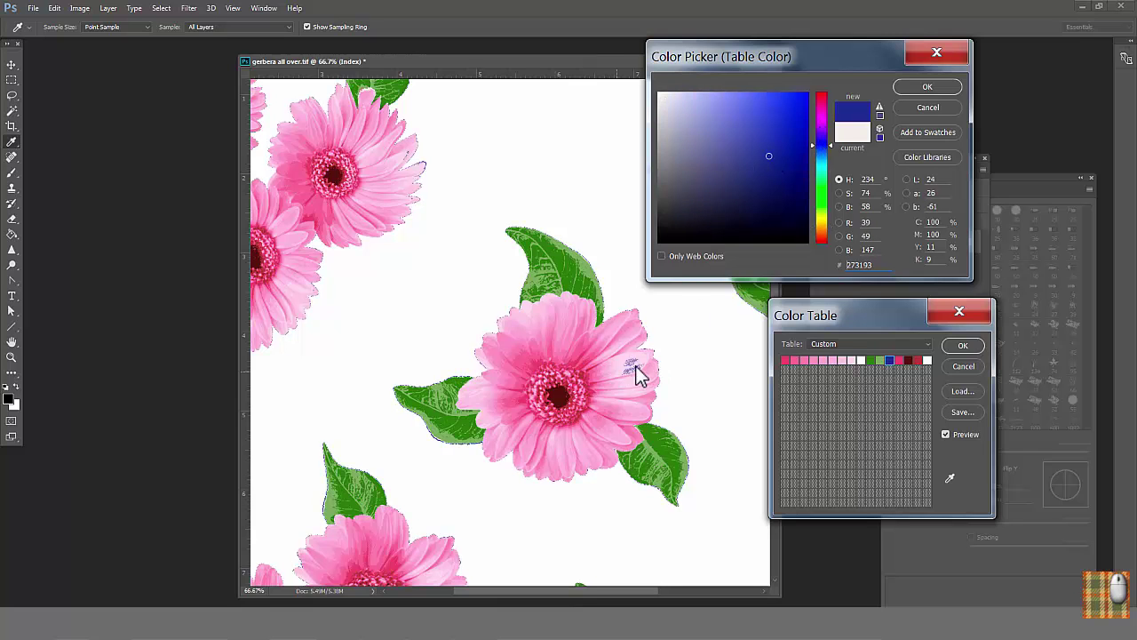
{"action": "left_click", "coordinate": [595, 213]}
{"action": "left_click", "coordinate": [924, 87]}
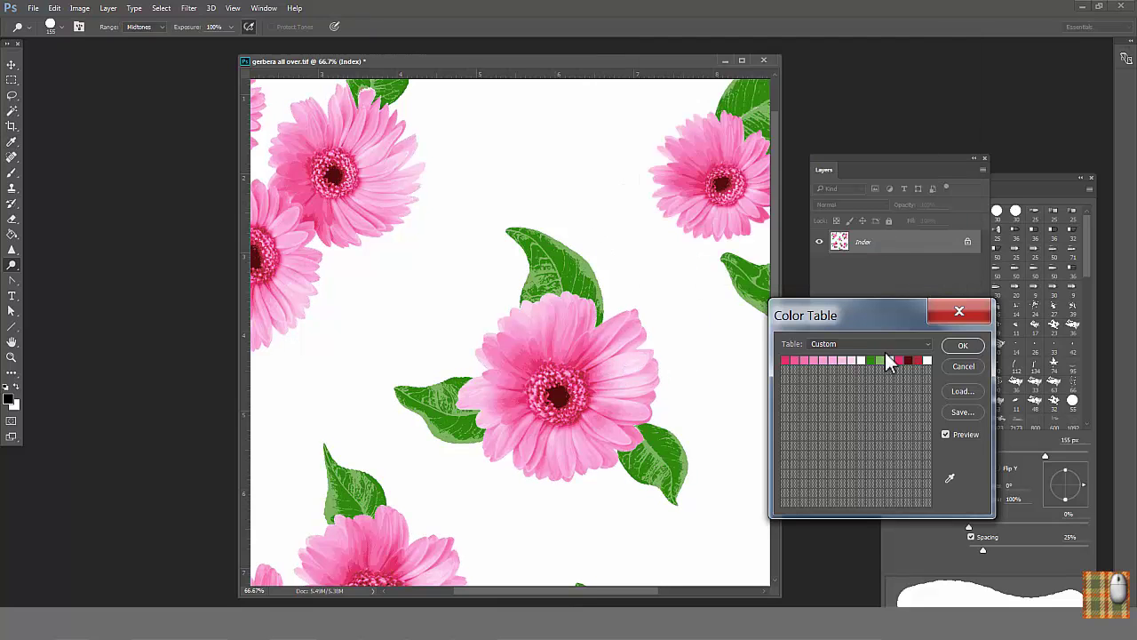
Preview the background white swatch in dark blue #1e1e8a and cancel the color change.
{"action": "left_click", "coordinate": [888, 360]}
{"action": "left_click", "coordinate": [776, 161]}
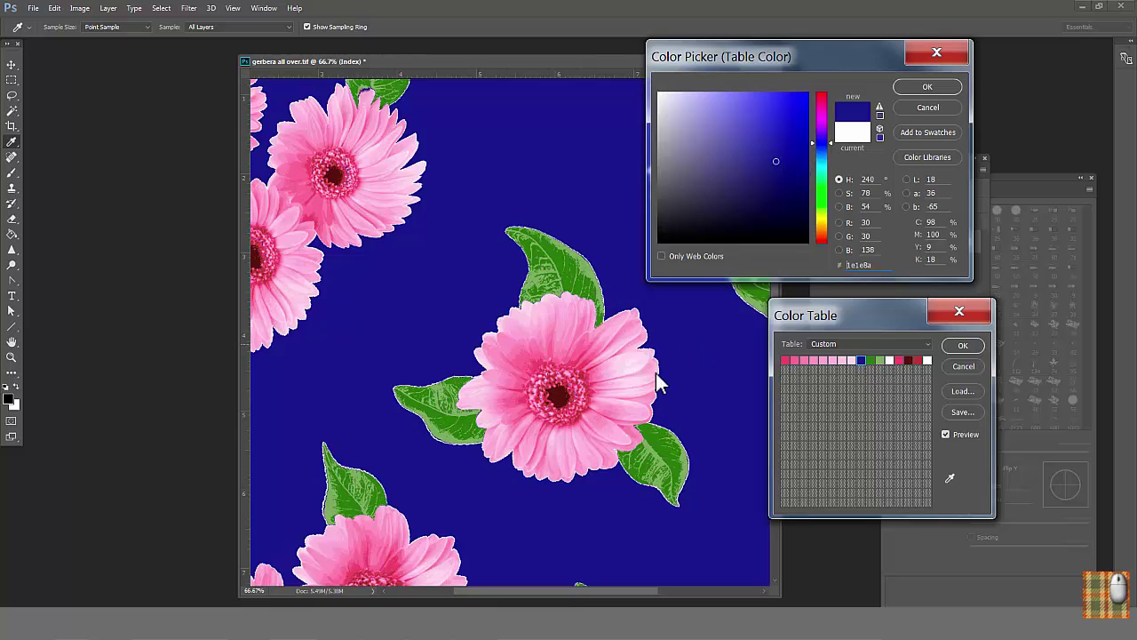
{"action": "left_click", "coordinate": [911, 110]}
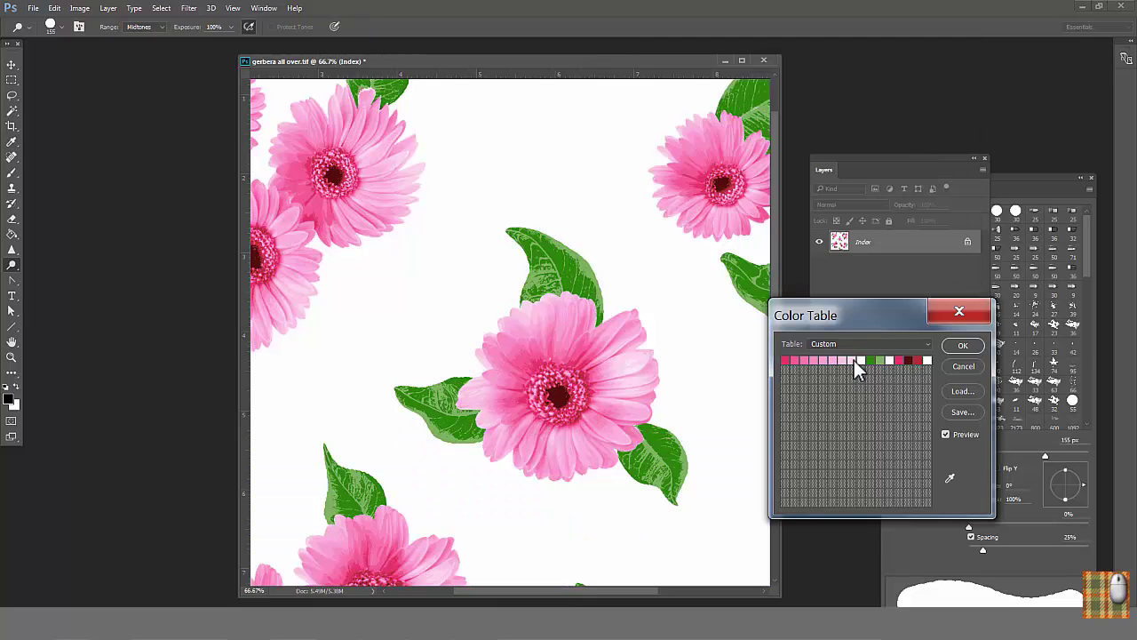
Apply the edited color table, convert the image to RGB Color, and reindex it with the Exact palette.
{"action": "left_click", "coordinate": [962, 346]}
{"action": "left_click", "coordinate": [80, 11]}
{"action": "mouse_move", "coordinate": [125, 27]}
{"action": "left_click", "coordinate": [343, 106]}
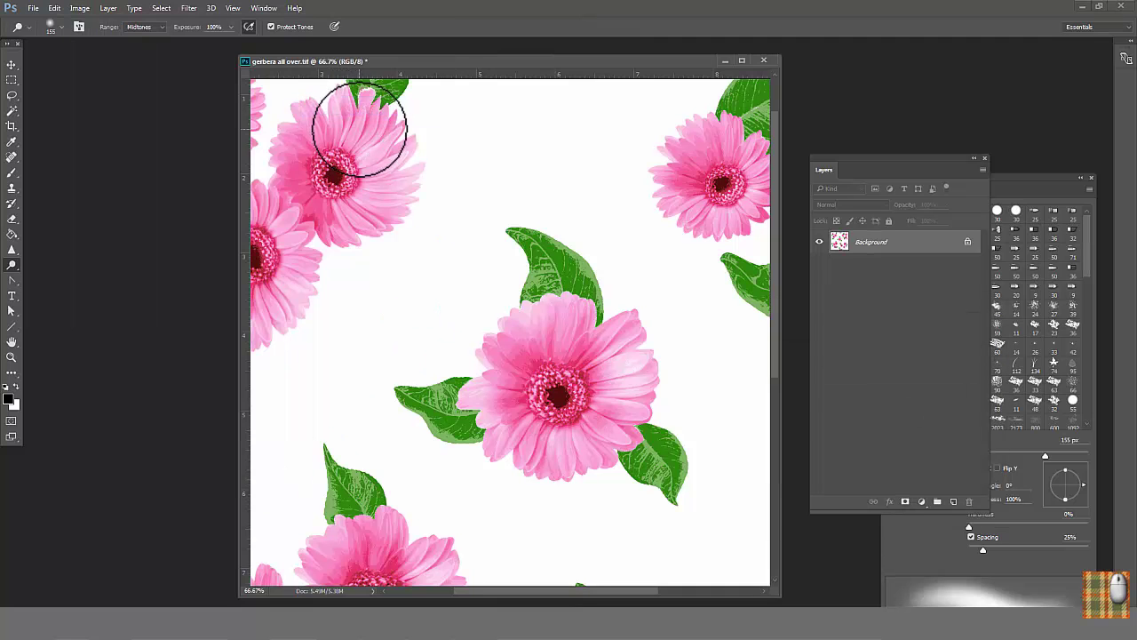
{"action": "left_click", "coordinate": [80, 8]}
{"action": "mouse_move", "coordinate": [99, 28]}
{"action": "left_click", "coordinate": [343, 87]}
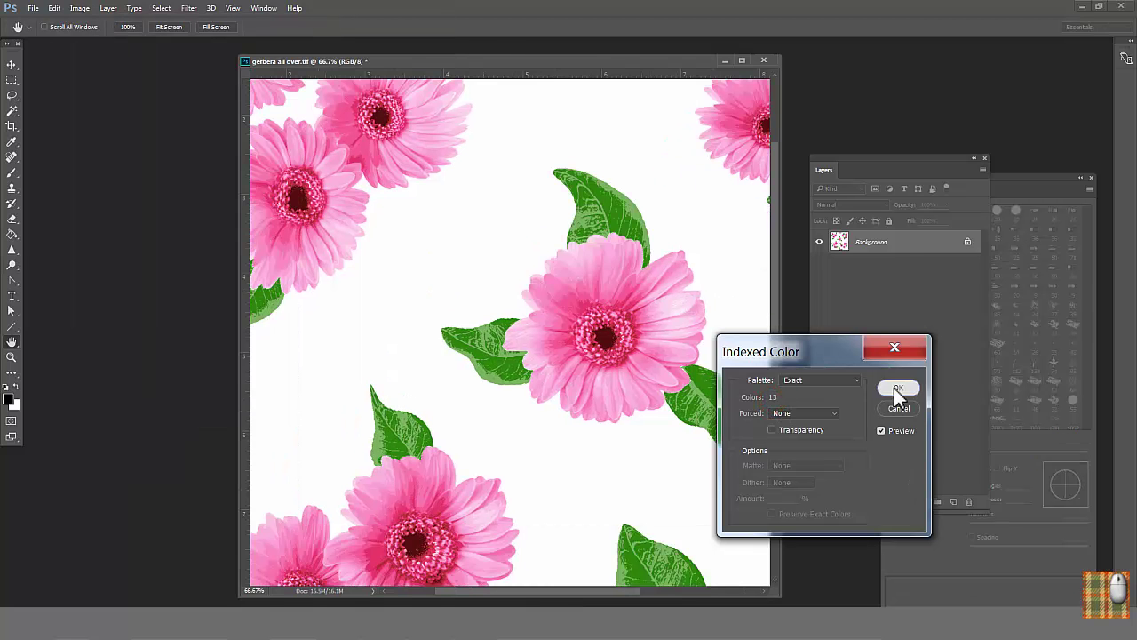
{"action": "left_click", "coordinate": [893, 389]}
Open the color table and preview the two palest pink swatches in blue to locate their areas, cancelling each change.
{"action": "left_click", "coordinate": [79, 8]}
{"action": "mouse_move", "coordinate": [89, 28]}
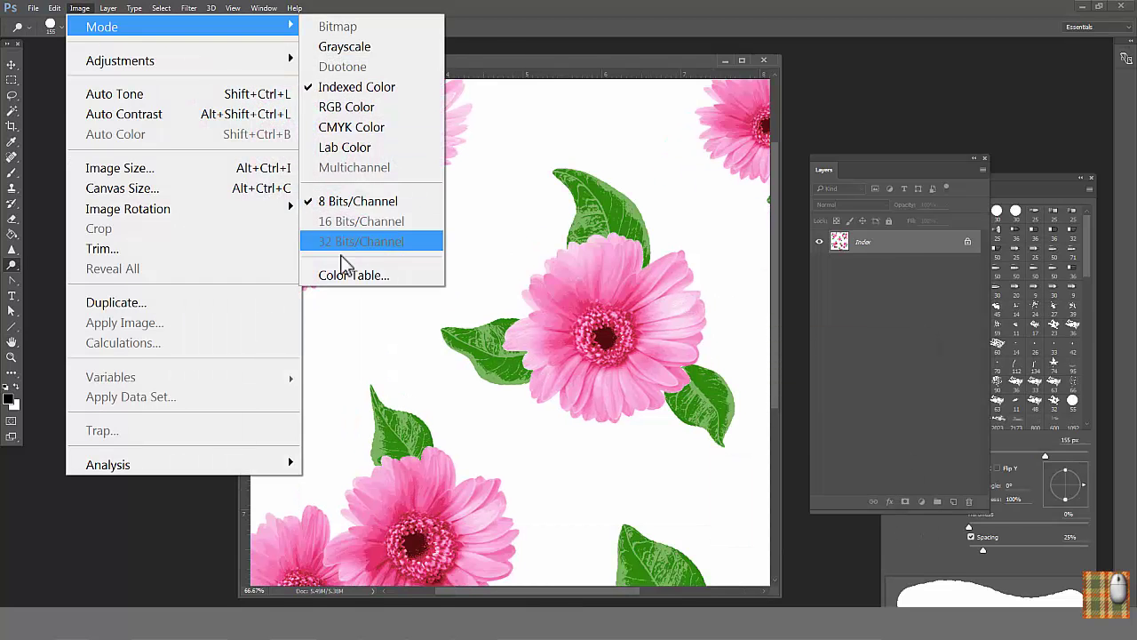
{"action": "left_click", "coordinate": [347, 275]}
{"action": "left_click", "coordinate": [851, 359]}
{"action": "left_click", "coordinate": [822, 140]}
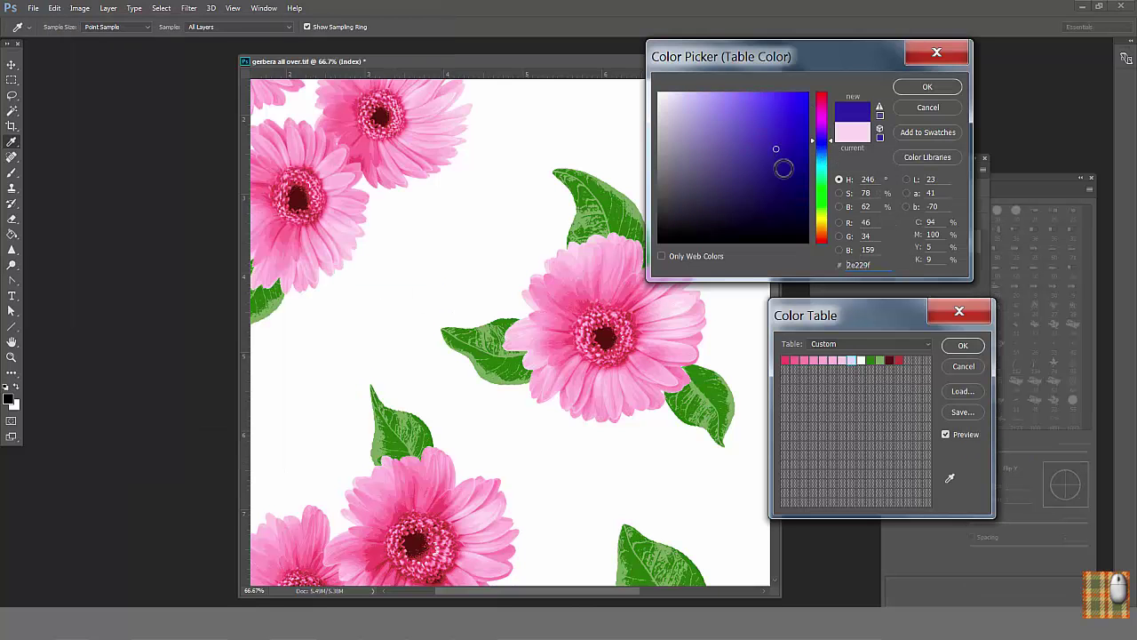
{"action": "left_click", "coordinate": [927, 108]}
{"action": "left_click", "coordinate": [842, 360]}
{"action": "left_click", "coordinate": [822, 140]}
{"action": "left_click", "coordinate": [776, 148]}
{"action": "left_click", "coordinate": [928, 108]}
Preview the next three darker pink swatches in blue to compare where each is used in the petals.
{"action": "left_click", "coordinate": [833, 360]}
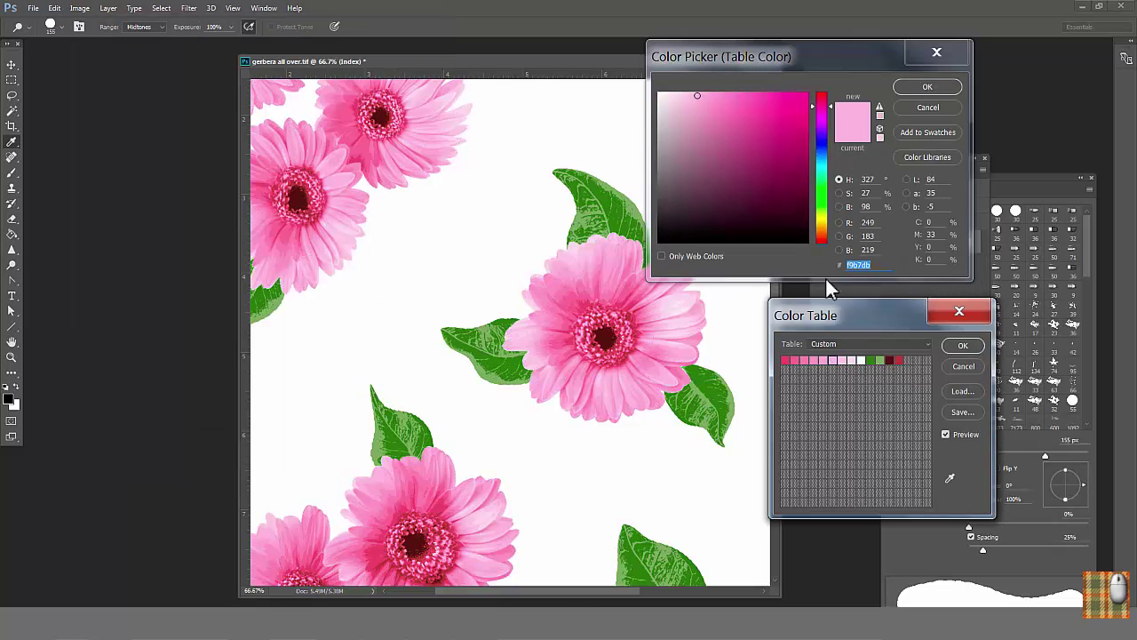
{"action": "left_click", "coordinate": [822, 142]}
{"action": "key", "text": "Escape"}
{"action": "left_click", "coordinate": [822, 359]}
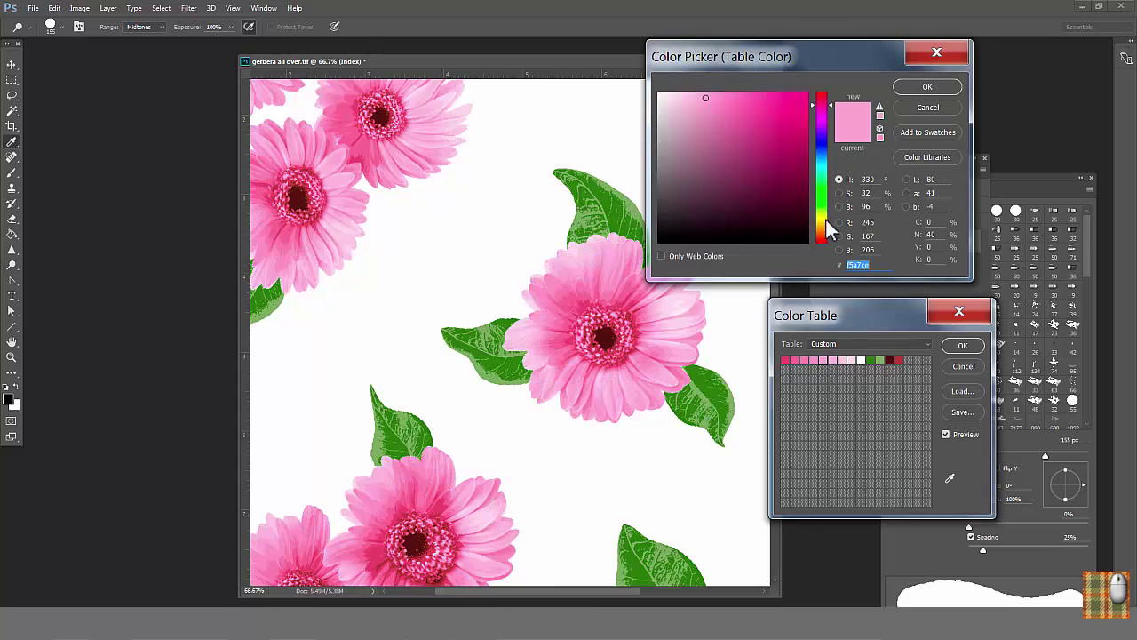
{"action": "left_click", "coordinate": [822, 142]}
{"action": "left_click", "coordinate": [928, 107]}
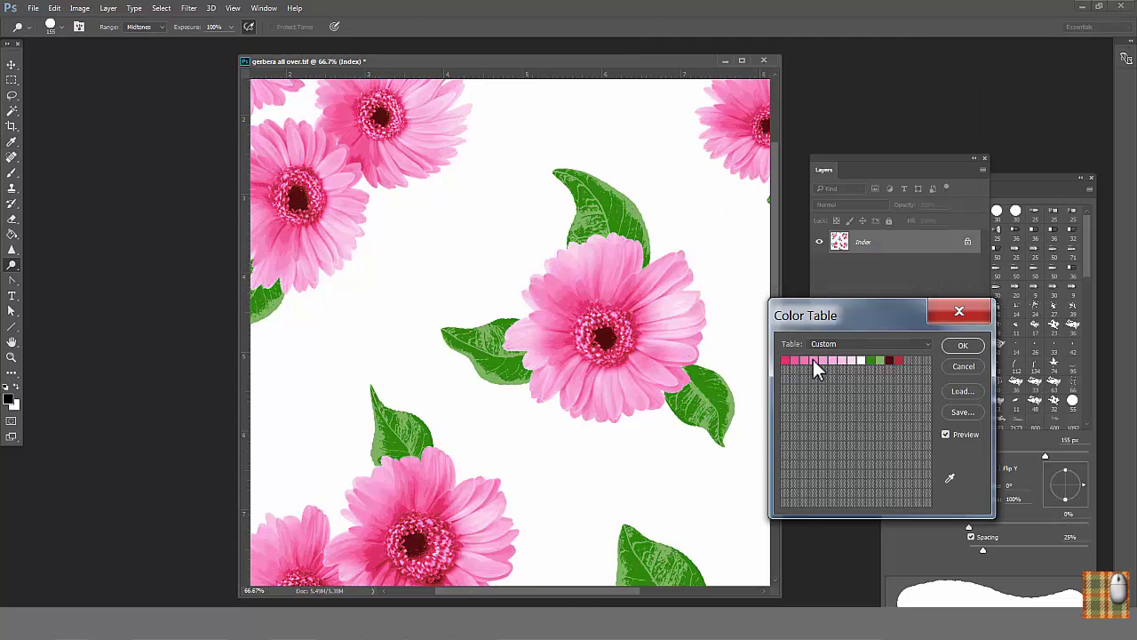
{"action": "left_click", "coordinate": [813, 359]}
{"action": "left_click", "coordinate": [821, 140]}
Replace the sixth pink swatch with the neighboring pink #f5a7ce, check the petals up close, and apply the color table.
{"action": "left_click_drag", "start_coordinate": [570, 294], "coordinate": [599, 337]}
{"action": "left_click_drag", "start_coordinate": [547, 231], "coordinate": [512, 250]}
{"action": "left_click", "coordinate": [508, 238]}
{"action": "left_click_drag", "start_coordinate": [586, 386], "coordinate": [521, 411]}
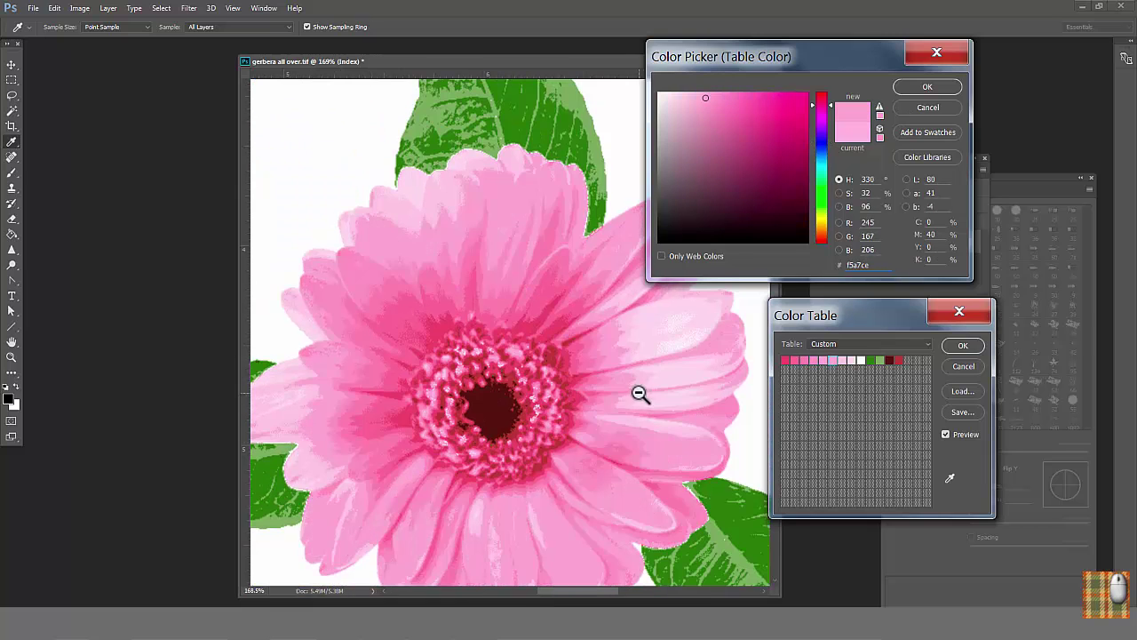
{"action": "left_click", "coordinate": [624, 409], "text": "alt"}
{"action": "left_click", "coordinate": [624, 411], "text": "alt"}
{"action": "left_click", "coordinate": [625, 413], "text": "alt"}
{"action": "left_click", "coordinate": [625, 413], "text": "alt"}
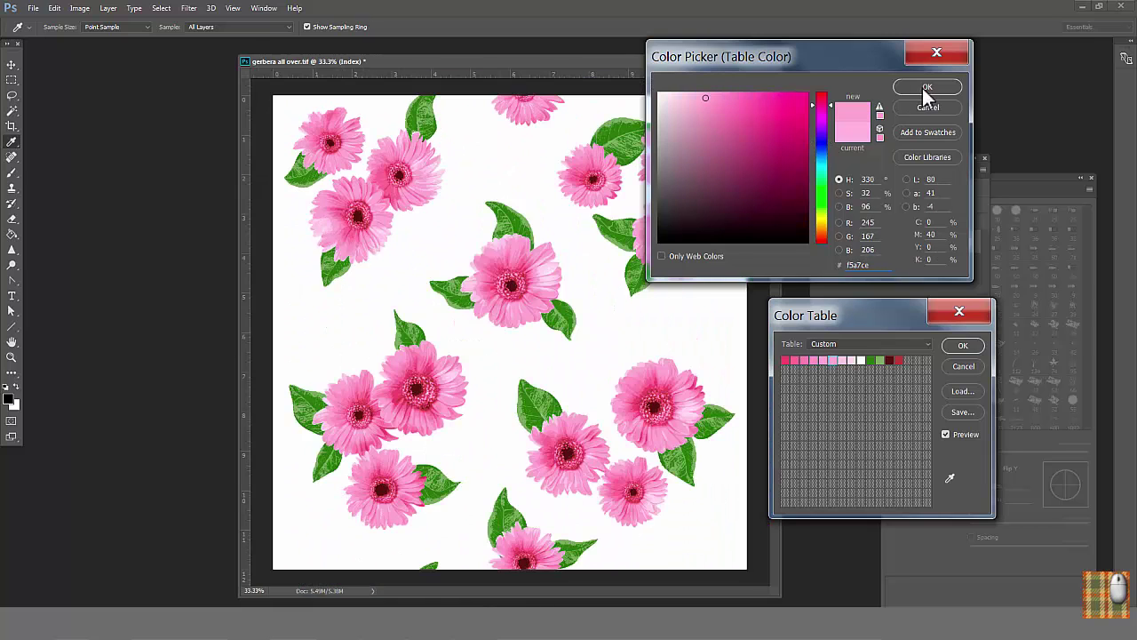
{"action": "left_click", "coordinate": [925, 87]}
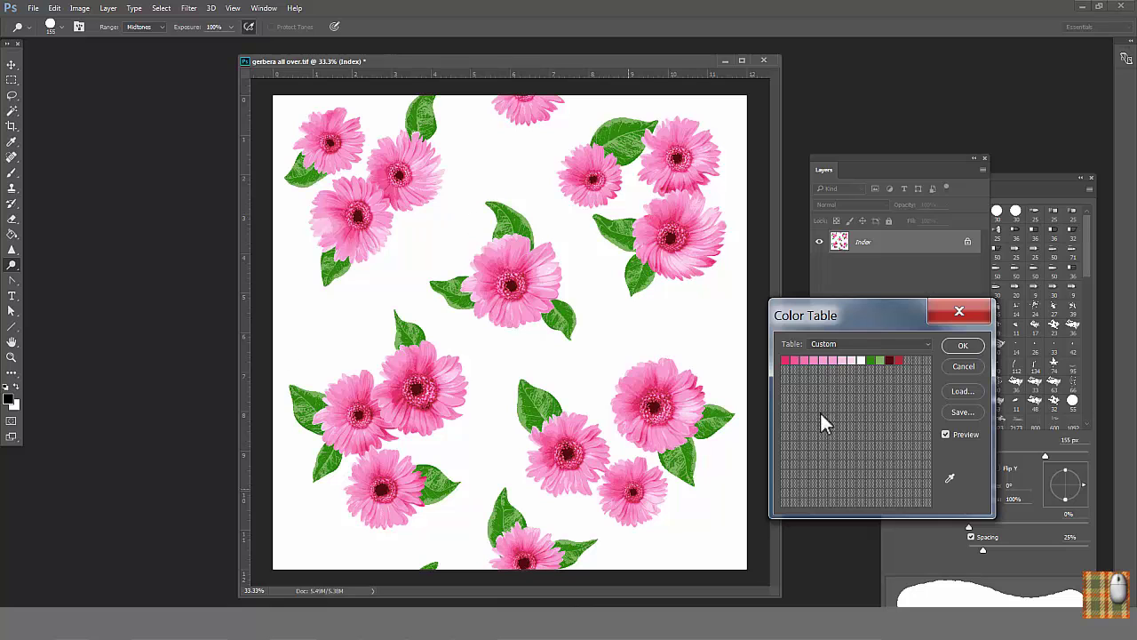
{"action": "left_click", "coordinate": [964, 348]}
Switch the image to RGB Color and reindex it with the Exact palette to remove the merged pink.
{"action": "left_click", "coordinate": [79, 8]}
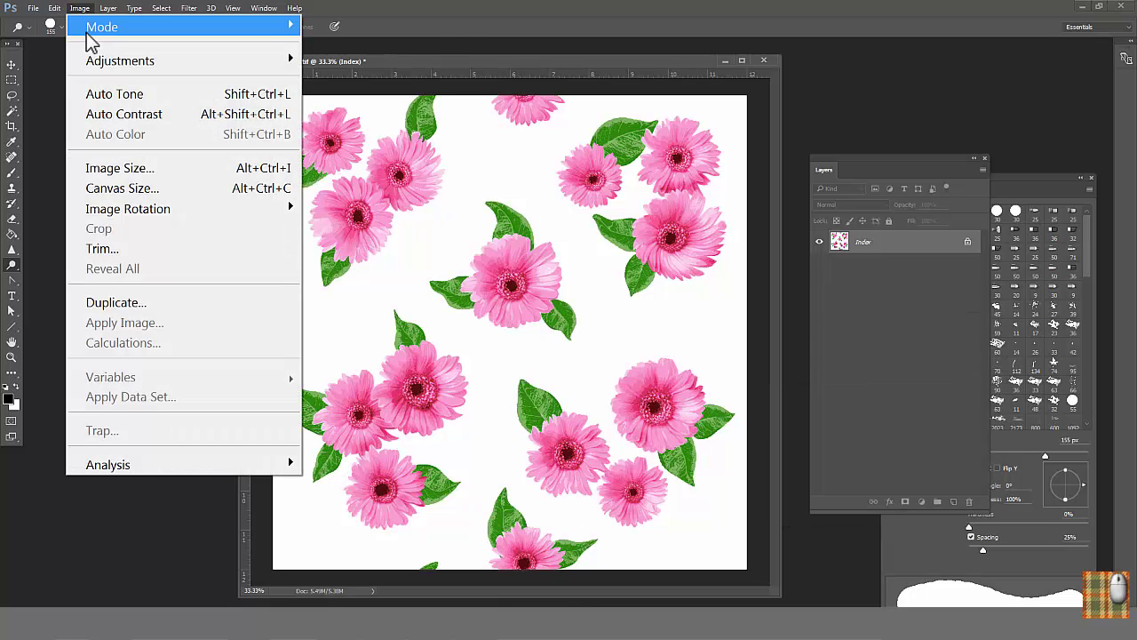
{"action": "mouse_move", "coordinate": [216, 42]}
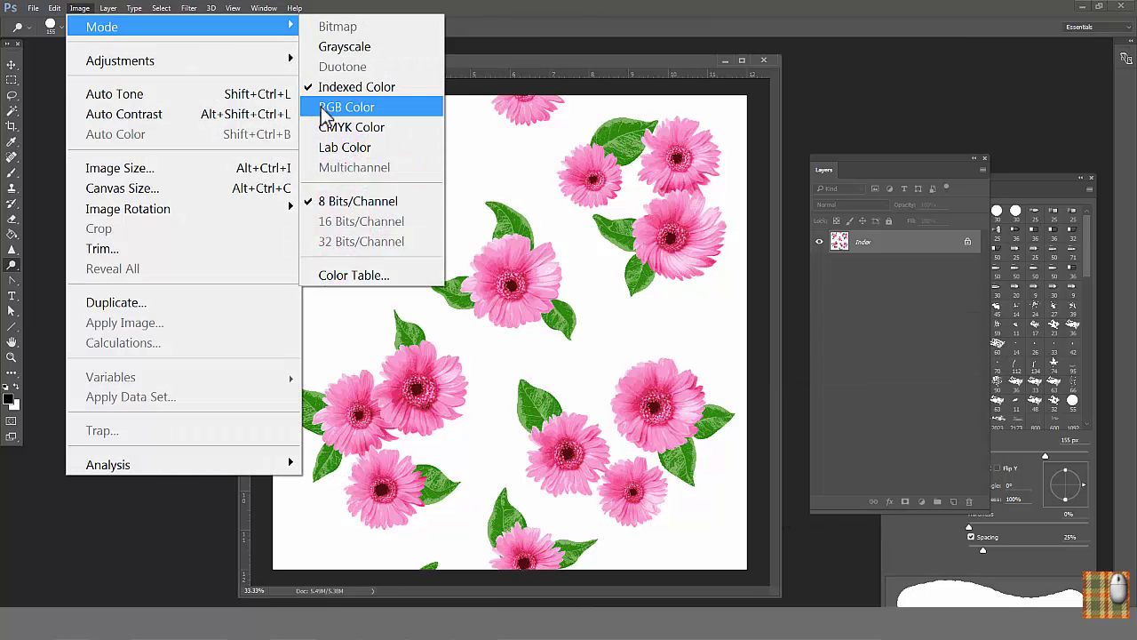
{"action": "left_click", "coordinate": [325, 117]}
{"action": "left_click", "coordinate": [78, 8]}
{"action": "mouse_move", "coordinate": [183, 44]}
{"action": "left_click", "coordinate": [373, 84]}
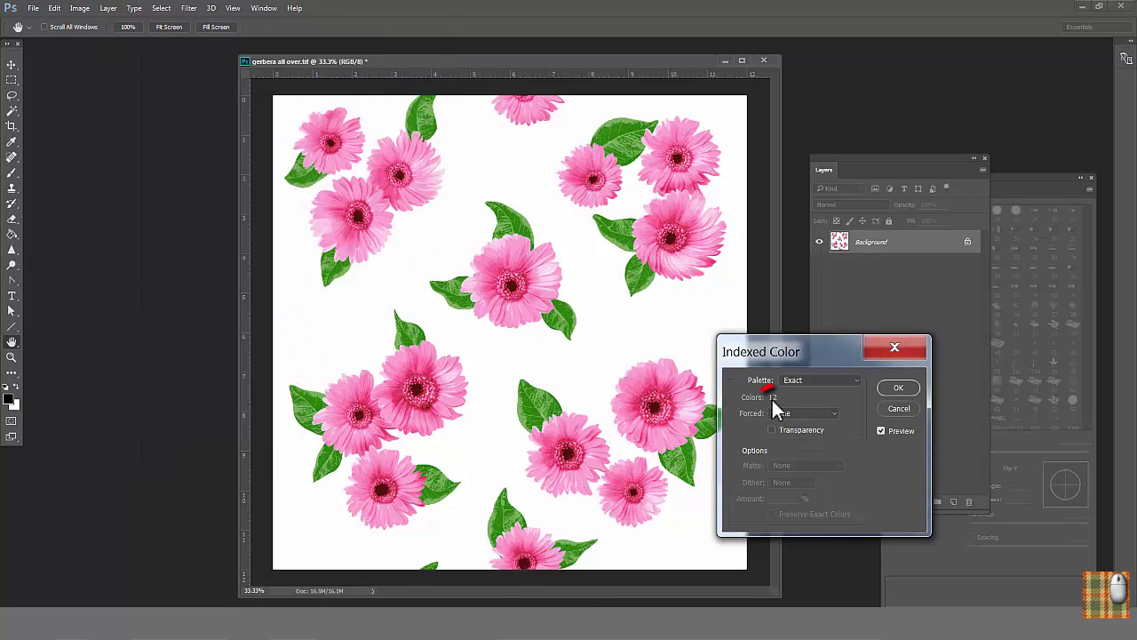
{"action": "left_click", "coordinate": [912, 388]}
Open the color table of the indexed gerbera image, with one flower shown close up for recoloring.
{"action": "left_click", "coordinate": [536, 361], "text": "ctrl"}
{"action": "left_click_drag", "start_coordinate": [531, 376], "coordinate": [480, 443]}
{"action": "left_click", "coordinate": [80, 8]}
{"action": "mouse_move", "coordinate": [102, 27]}
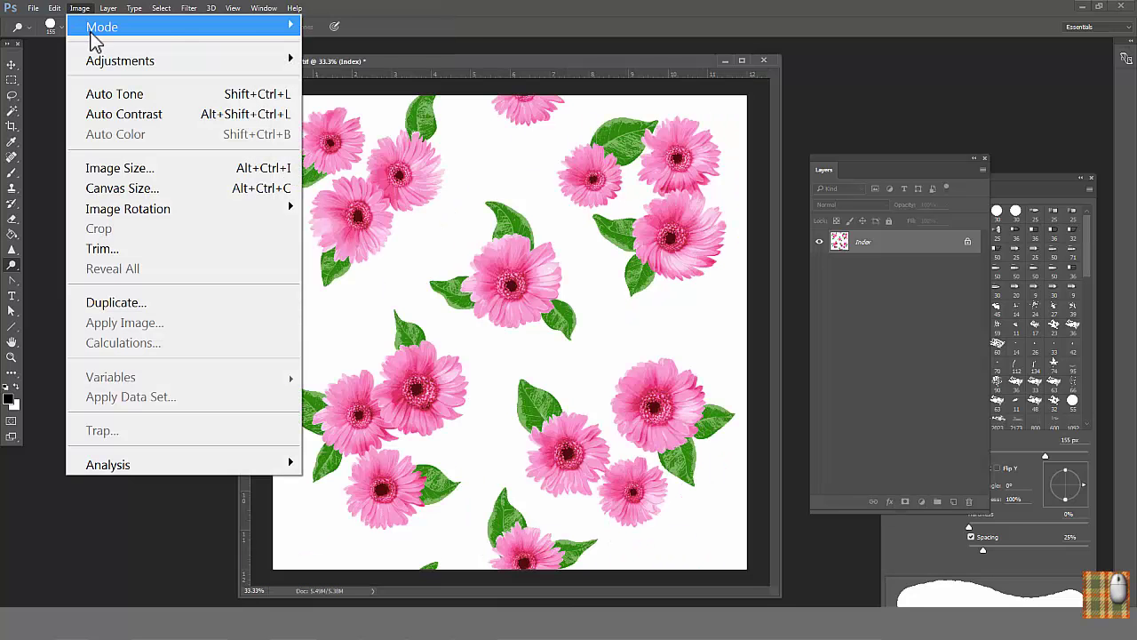
{"action": "mouse_move", "coordinate": [109, 26]}
{"action": "left_click", "coordinate": [346, 276]}
{"action": "left_click_drag", "start_coordinate": [454, 358], "coordinate": [599, 324]}
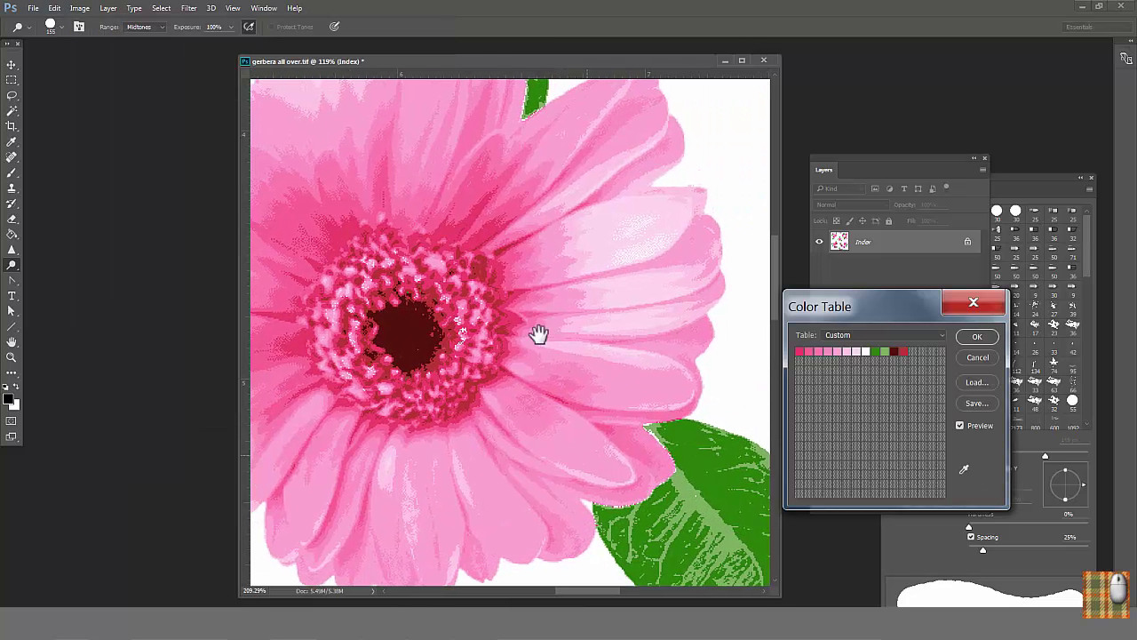
Recolor the fourth pink swatch of the color table to a bright salmon orange.
{"action": "left_click", "coordinate": [825, 351]}
{"action": "left_click", "coordinate": [718, 111]}
{"action": "left_click", "coordinate": [927, 86]}
{"action": "left_click", "coordinate": [837, 351]}
{"action": "left_click", "coordinate": [729, 141]}
{"action": "left_click_drag", "start_coordinate": [823, 230], "coordinate": [830, 228]}
{"action": "left_click", "coordinate": [770, 131]}
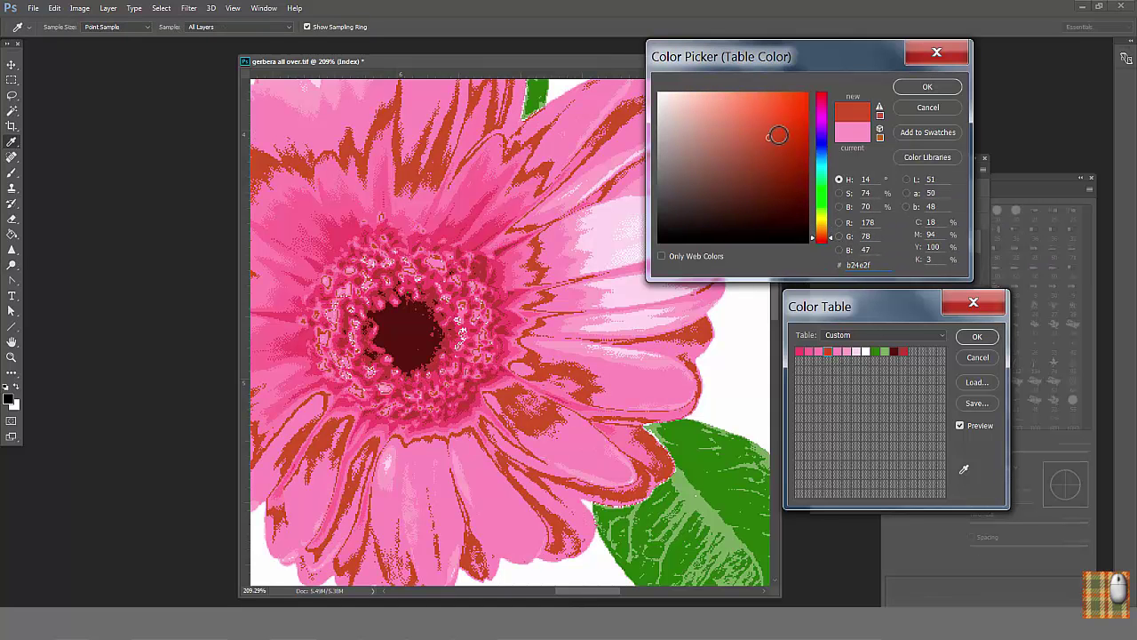
{"action": "left_click", "coordinate": [750, 110]}
{"action": "left_click", "coordinate": [927, 86]}
Recolor the third and second pink swatches to progressively deeper oranges.
{"action": "left_click", "coordinate": [817, 351]}
{"action": "left_click", "coordinate": [823, 231]}
{"action": "left_click", "coordinate": [775, 120]}
{"action": "left_click", "coordinate": [927, 87]}
{"action": "left_click", "coordinate": [809, 351]}
{"action": "left_click", "coordinate": [822, 229]}
{"action": "left_click", "coordinate": [785, 131]}
{"action": "left_click", "coordinate": [828, 230]}
{"action": "left_click", "coordinate": [926, 86]}
Recolor the first, deepest pink swatch to a dark burnt orange near #b54311.
{"action": "left_click", "coordinate": [799, 351]}
{"action": "left_click", "coordinate": [822, 236]}
{"action": "left_click", "coordinate": [788, 134]}
{"action": "left_click_drag", "start_coordinate": [788, 134], "coordinate": [789, 130]}
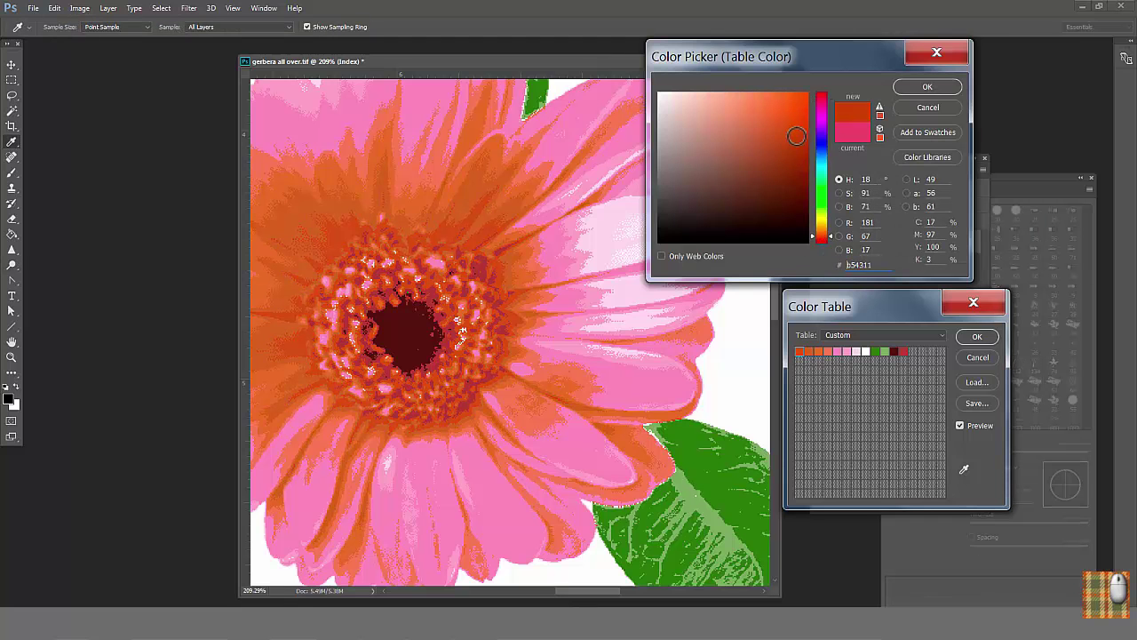
{"action": "left_click", "coordinate": [927, 86]}
Recolor the fifth, sixth and seventh swatches to light orange, golden orange near #f8c067 and bright yellow.
{"action": "left_click", "coordinate": [841, 351]}
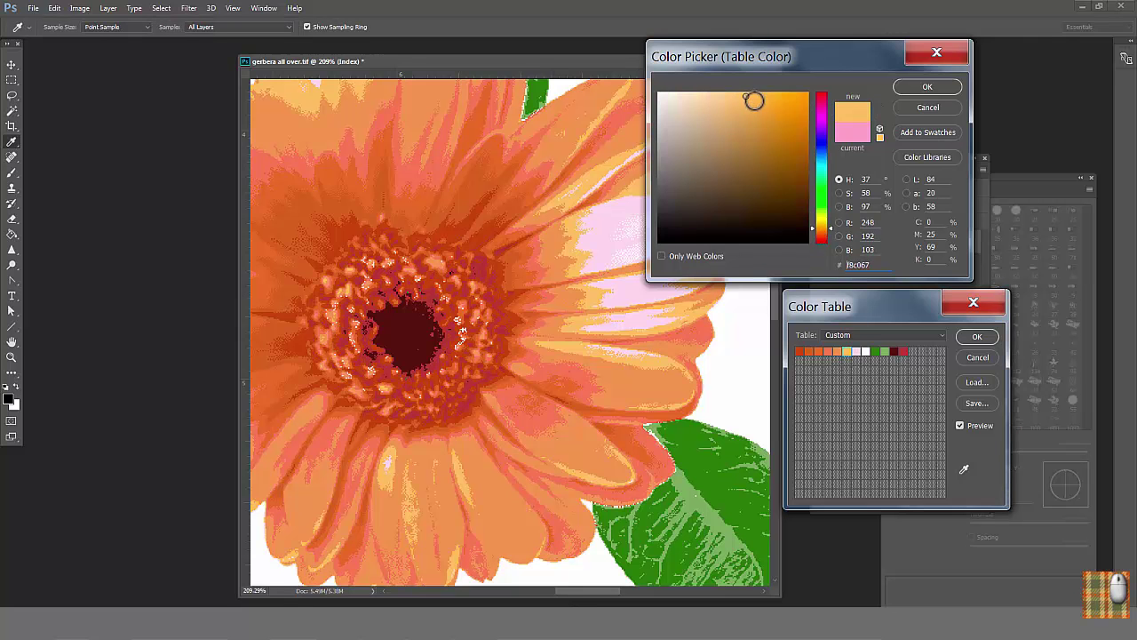
{"action": "left_click_drag", "start_coordinate": [755, 103], "coordinate": [755, 99]}
{"action": "left_click", "coordinate": [927, 86]}
{"action": "left_click", "coordinate": [857, 352]}
{"action": "left_click", "coordinate": [824, 217]}
{"action": "left_click", "coordinate": [744, 102]}
{"action": "left_click", "coordinate": [824, 222]}
{"action": "left_click", "coordinate": [762, 101]}
{"action": "left_click", "coordinate": [927, 86]}
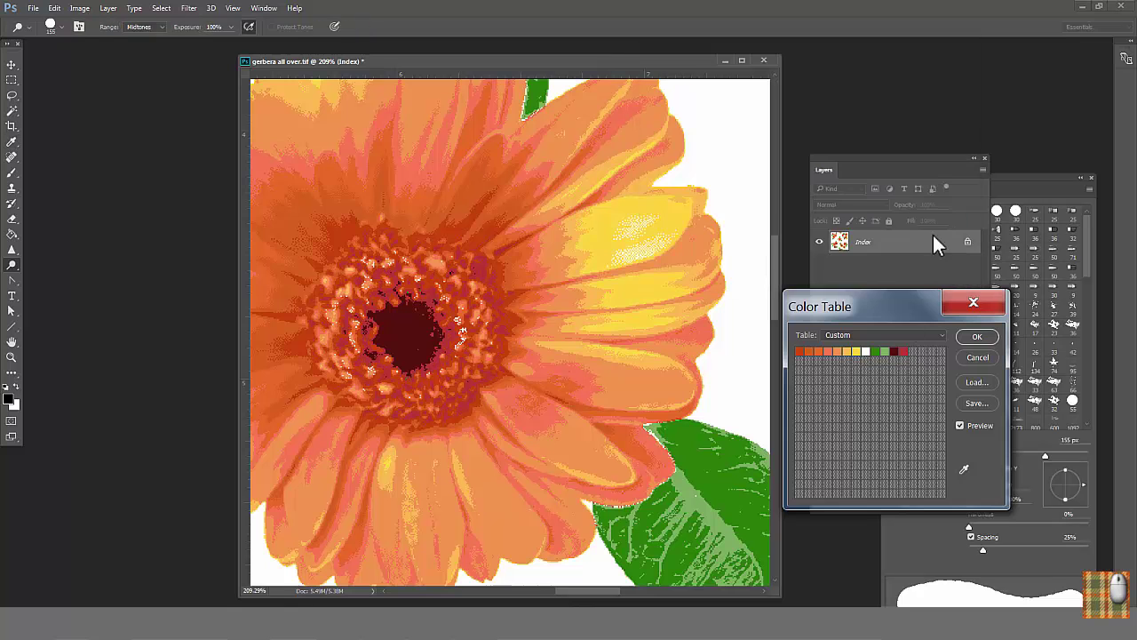
Try a brown near #7b4108 for the last swatch, the red around the flower centers.
{"action": "left_click", "coordinate": [902, 351]}
{"action": "left_click", "coordinate": [821, 229]}
{"action": "left_click", "coordinate": [809, 175]}
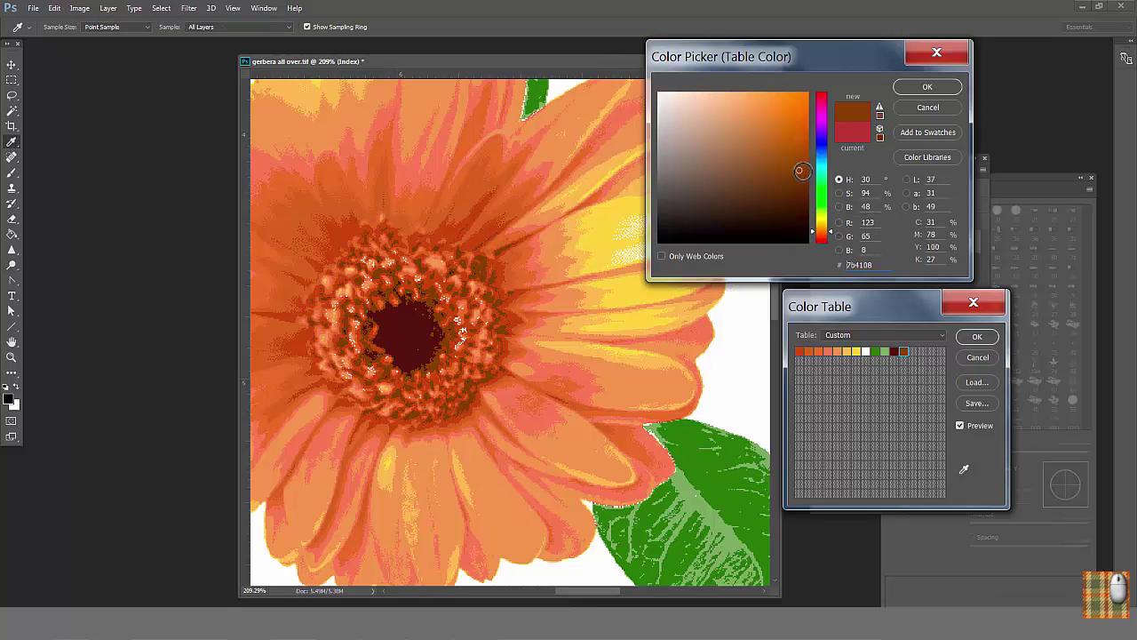
{"action": "left_click", "coordinate": [925, 90]}
Try a different shade for the dark flower-center swatch and recolor the last swatch to a dark red.
{"action": "left_click", "coordinate": [894, 352]}
{"action": "left_click", "coordinate": [789, 172]}
{"action": "left_click", "coordinate": [925, 108]}
{"action": "left_click", "coordinate": [904, 351]}
{"action": "left_click", "coordinate": [798, 188]}
{"action": "left_click", "coordinate": [821, 237]}
{"action": "left_click", "coordinate": [808, 163]}
{"action": "left_click", "coordinate": [924, 107]}
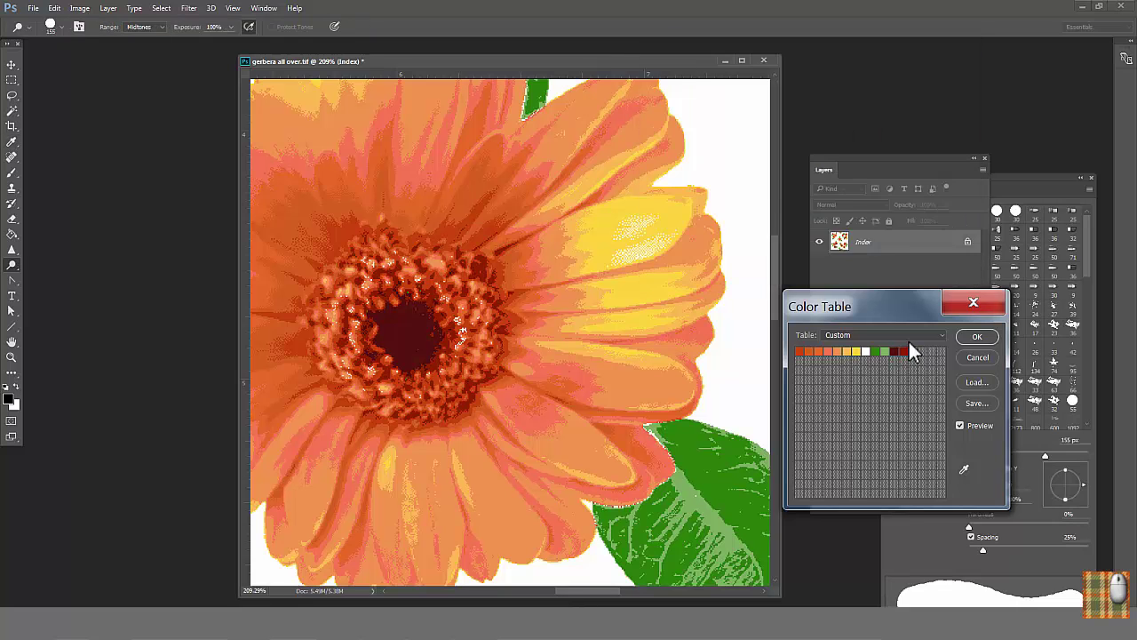
Recolor the two leaf swatches to more muted, yellowish olive greens.
{"action": "left_click", "coordinate": [875, 351]}
{"action": "left_click_drag", "start_coordinate": [822, 202], "coordinate": [822, 208]}
{"action": "mouse_move", "coordinate": [754, 183]}
{"action": "left_mouse_down"}
{"action": "mouse_move", "coordinate": [730, 160]}
{"action": "mouse_move", "coordinate": [744, 168]}
{"action": "left_mouse_up"}
{"action": "left_click", "coordinate": [927, 87]}
{"action": "left_click", "coordinate": [885, 351]}
{"action": "left_click_drag", "start_coordinate": [822, 207], "coordinate": [822, 213]}
{"action": "mouse_move", "coordinate": [759, 163]}
{"action": "left_mouse_down"}
{"action": "mouse_move", "coordinate": [767, 142]}
{"action": "mouse_move", "coordinate": [775, 153]}
{"action": "mouse_move", "coordinate": [763, 165]}
{"action": "left_mouse_up"}
{"action": "left_click", "coordinate": [927, 87]}
Recolor the white background swatch to a light aqua and apply the color table to the whole pattern.
{"action": "left_click", "coordinate": [634, 344], "text": "alt"}
{"action": "left_click", "coordinate": [633, 346], "text": "alt"}
{"action": "left_click", "coordinate": [635, 356], "text": "alt"}
{"action": "left_click_drag", "start_coordinate": [612, 332], "coordinate": [641, 304]}
{"action": "left_click", "coordinate": [640, 304], "text": "alt"}
{"action": "left_click", "coordinate": [865, 351]}
{"action": "left_click", "coordinate": [822, 126]}
{"action": "left_click", "coordinate": [807, 161]}
{"action": "left_click_drag", "start_coordinate": [823, 147], "coordinate": [823, 164]}
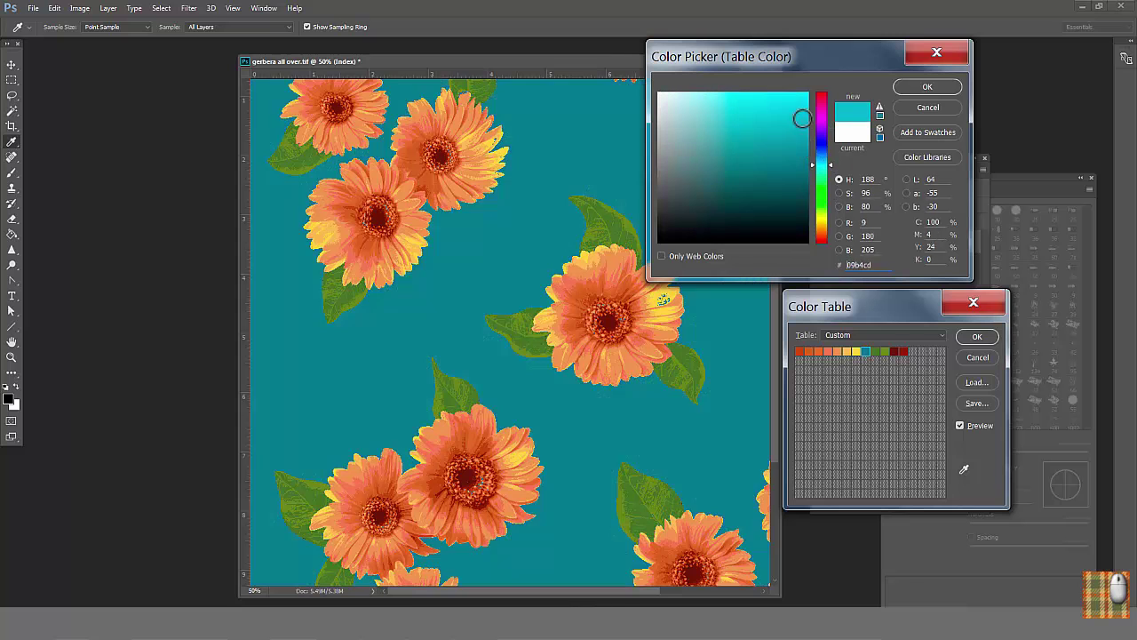
{"action": "left_click_drag", "start_coordinate": [799, 117], "coordinate": [697, 119]}
{"action": "left_click", "coordinate": [921, 89]}
{"action": "left_click", "coordinate": [977, 337]}
{"action": "left_click", "coordinate": [564, 323], "text": "alt"}
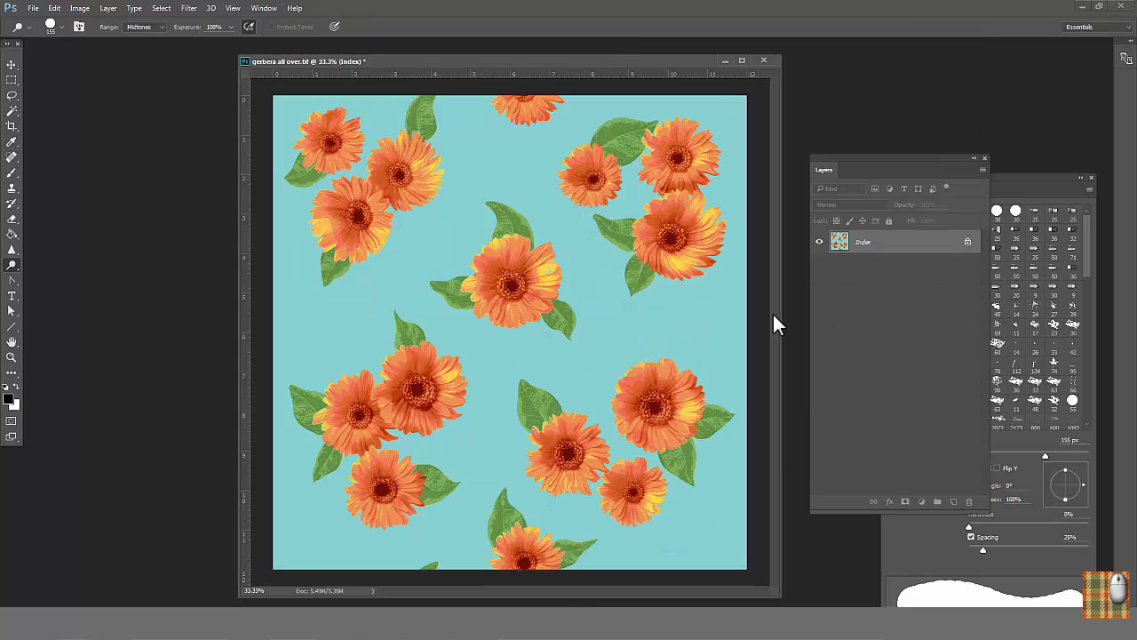